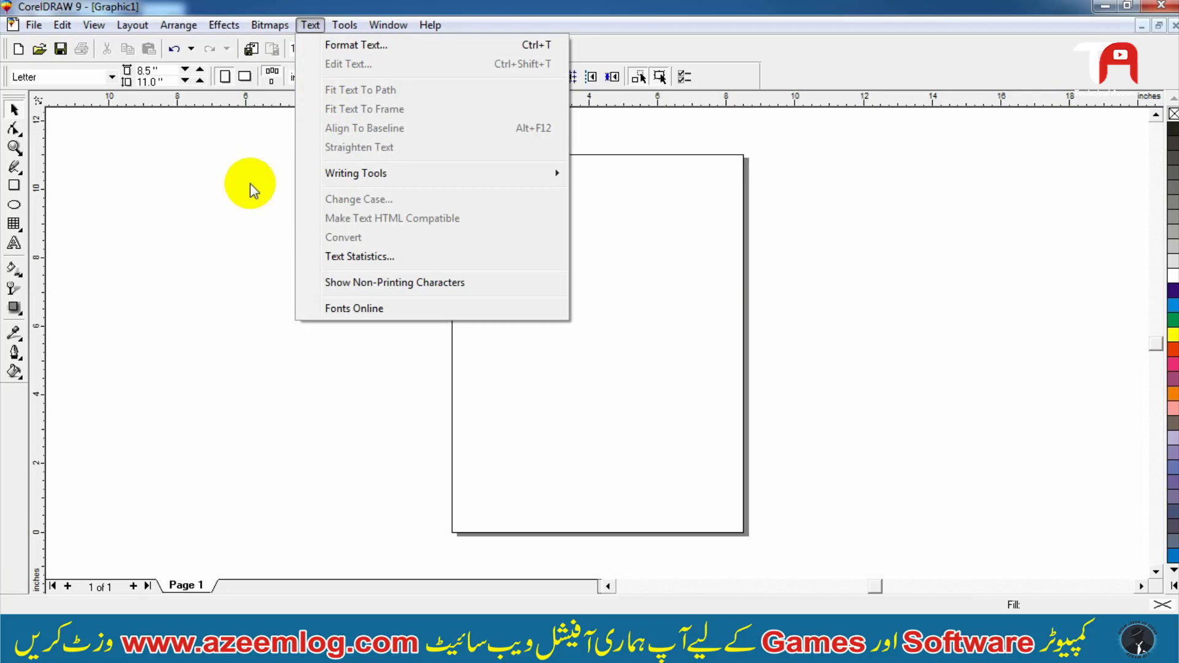
left_click(210, 232)
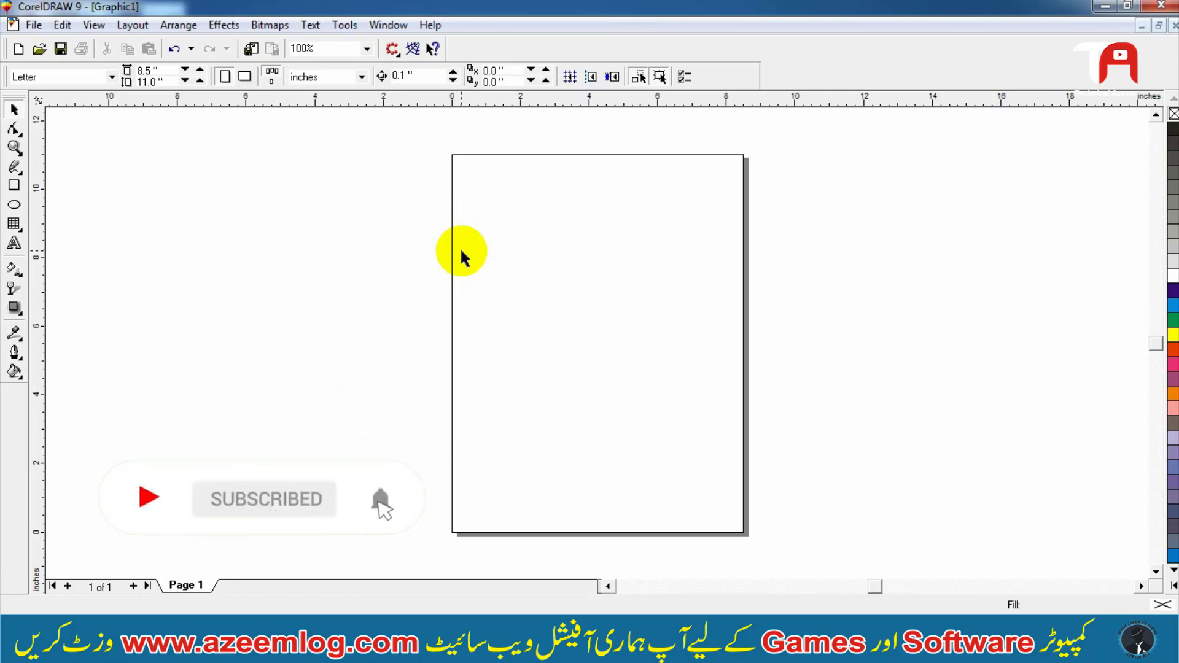
left_click(444, 190)
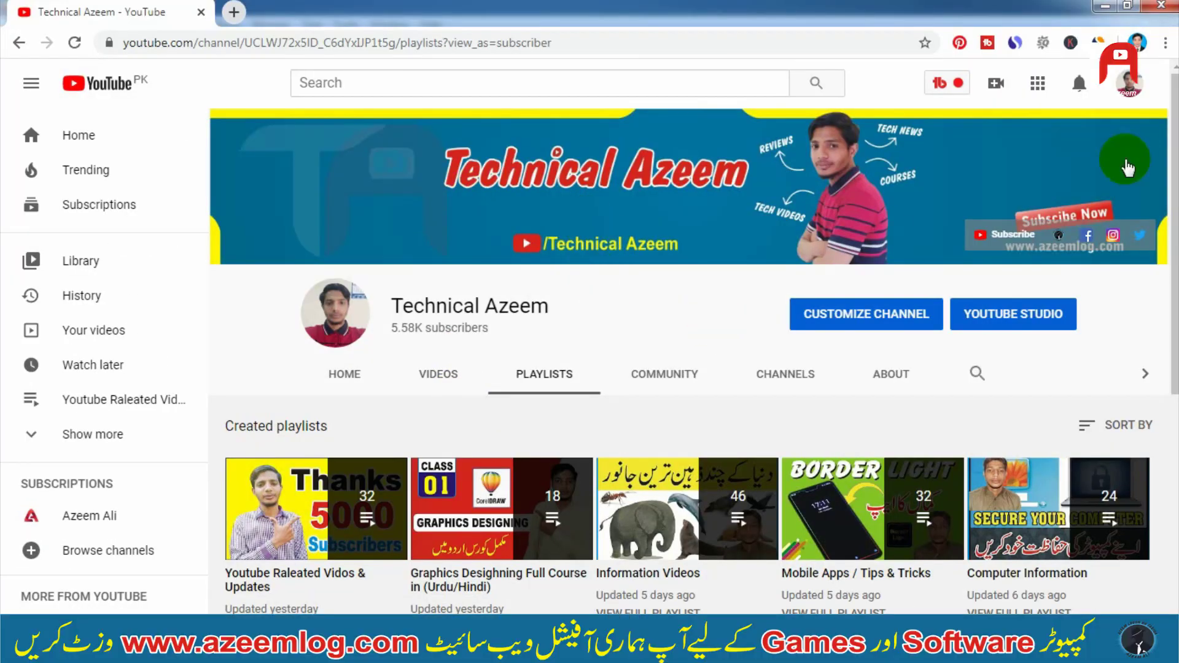
scroll(714, 317, "down", 1)
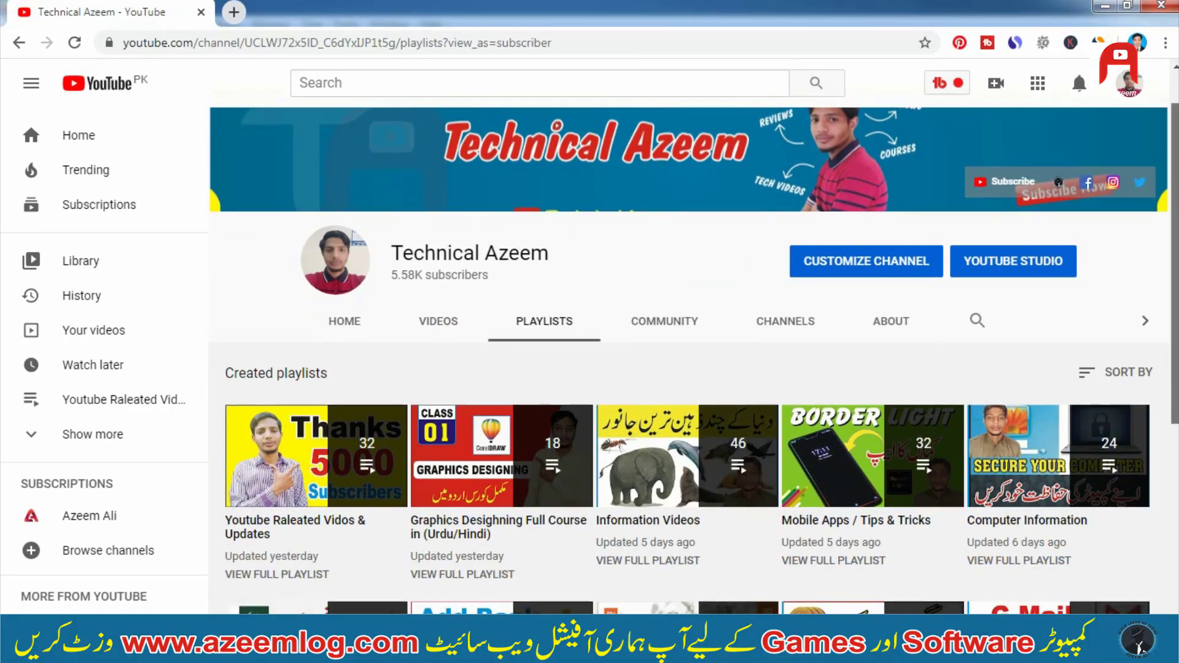
scroll(444, 397, "down", 1)
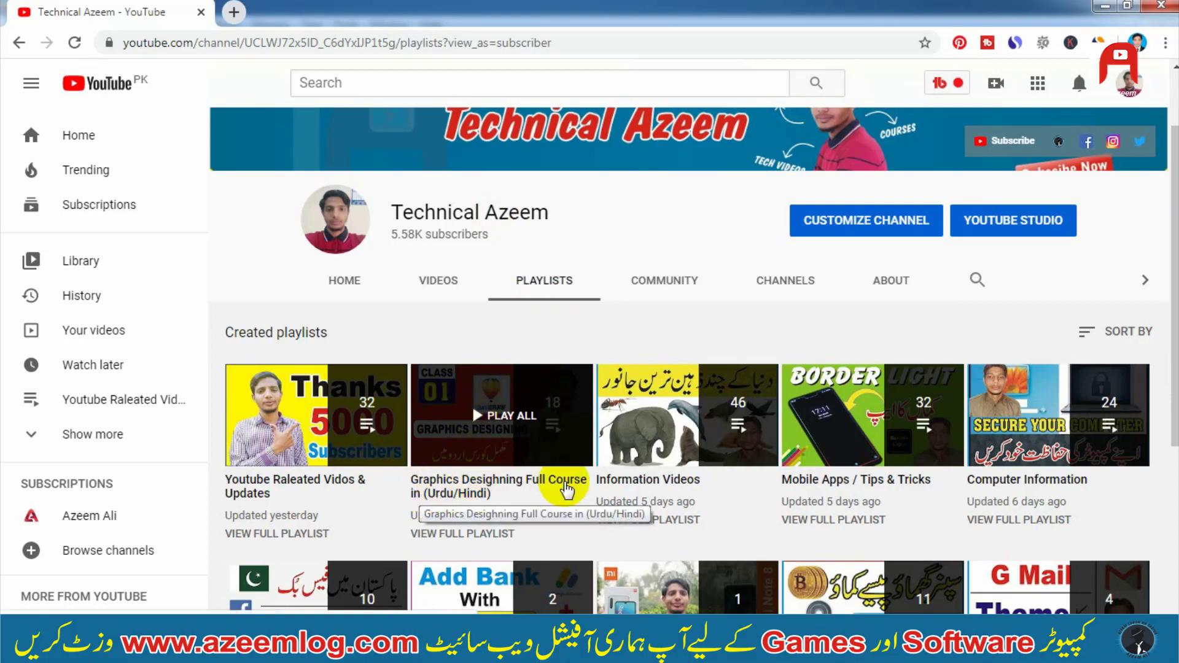
scroll(545, 400, "down", 1)
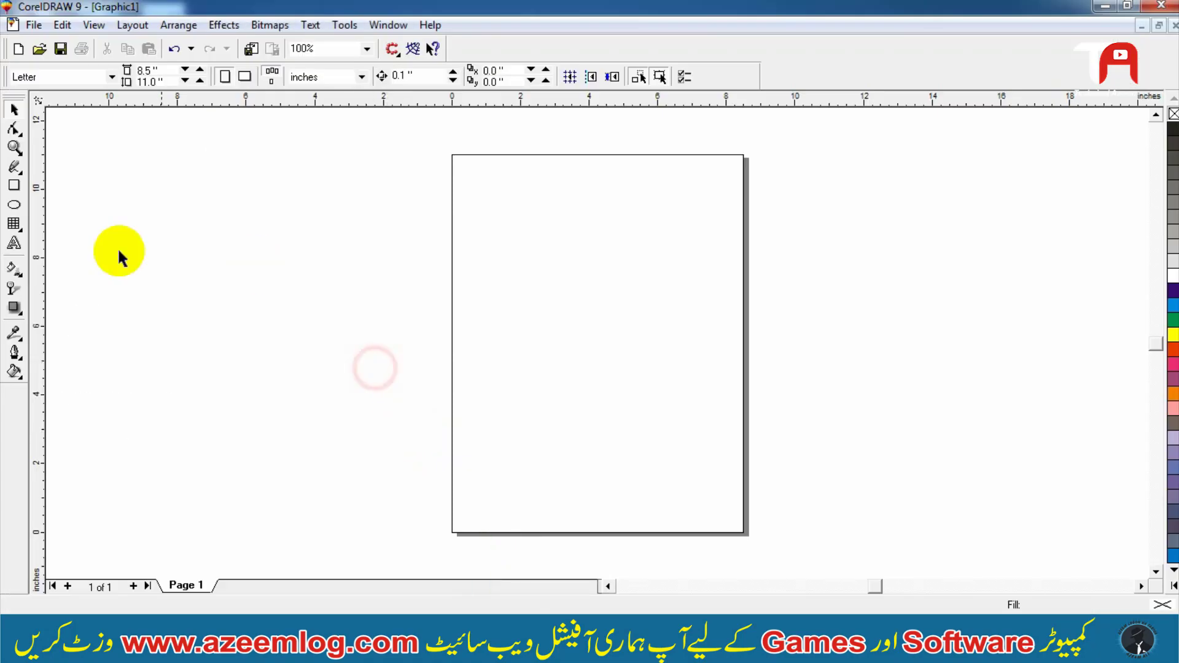
Step: Add the artistic text "Pakistan" beside the page and enlarge it to about 107 pt, roughly 5.2 inches wide
left_click(14, 185)
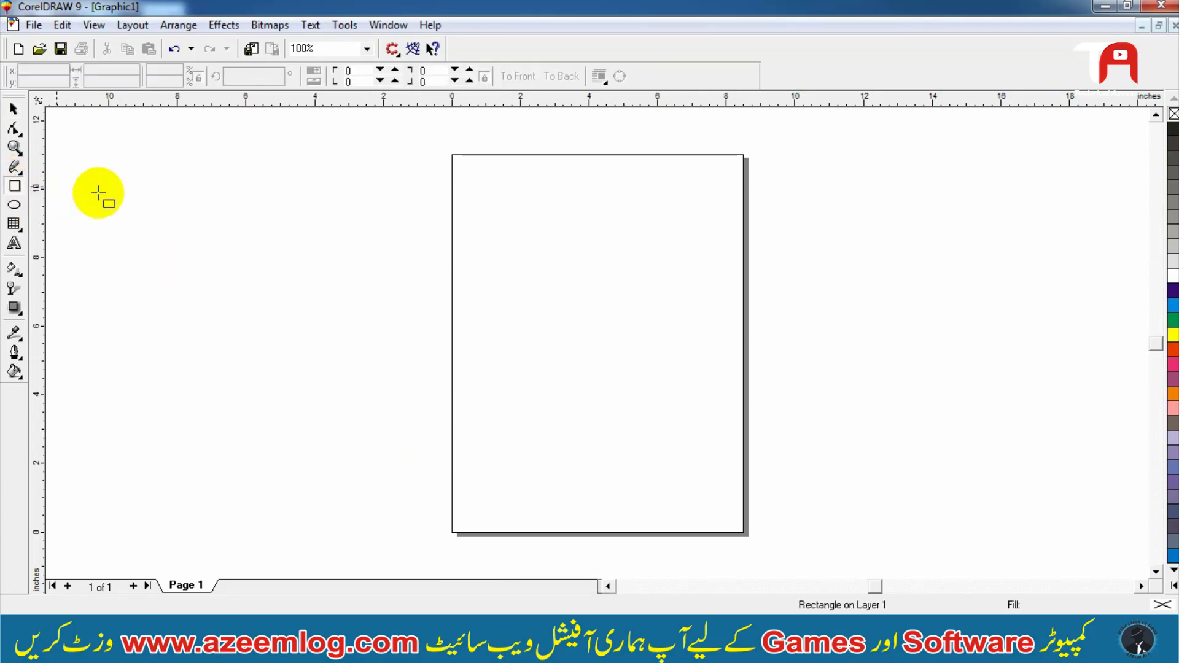
left_click(15, 244)
left_click(237, 317)
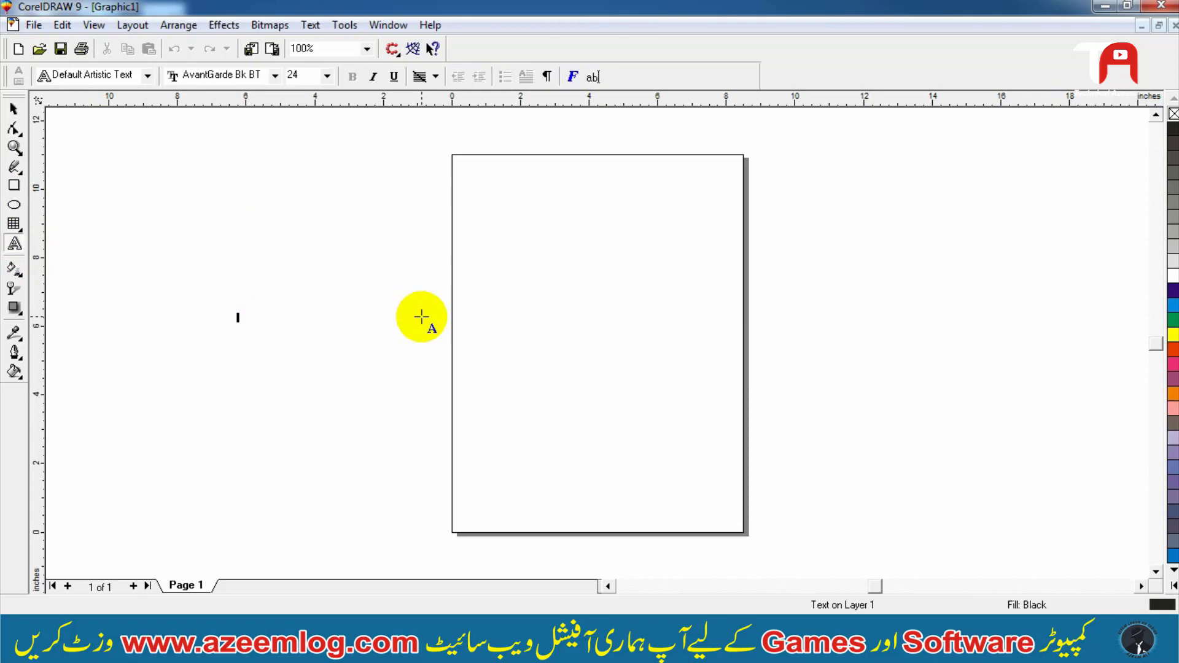
type("Pakistan")
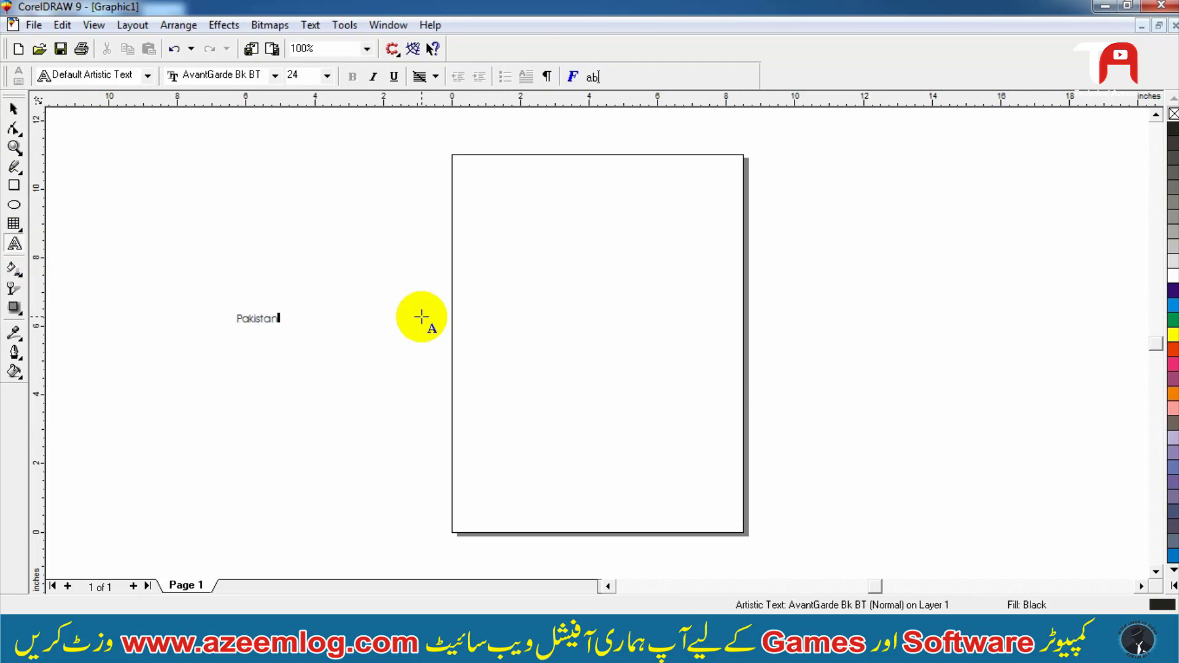
key("ctrl+space")
left_click_drag(282, 307, 420, 280)
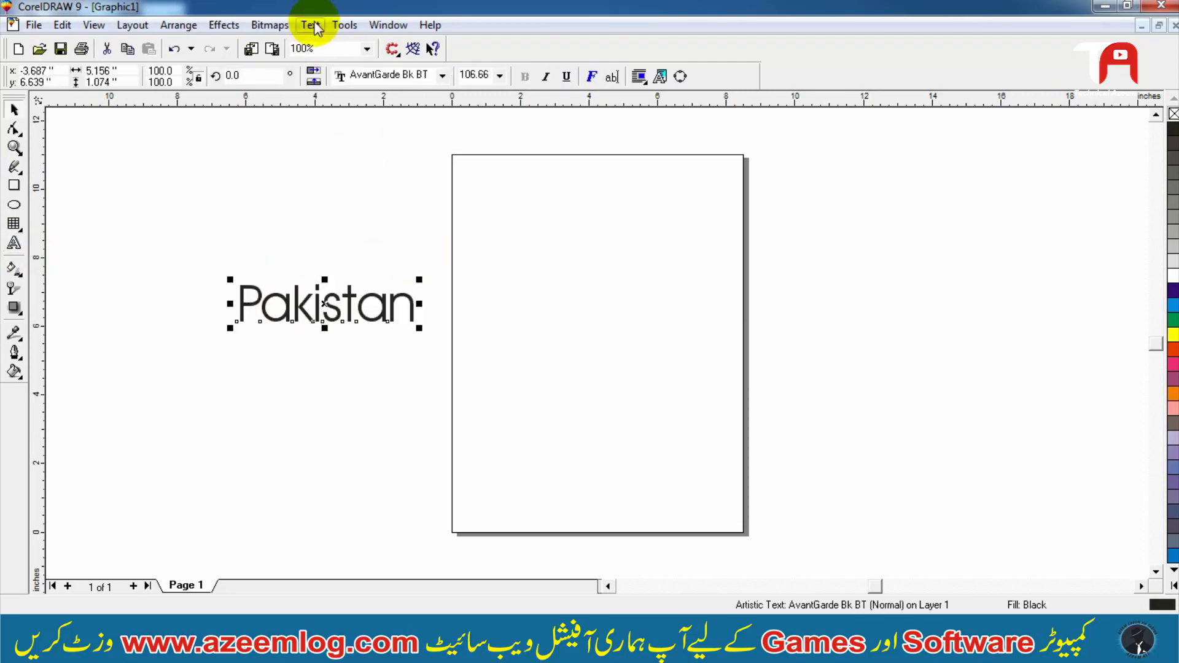
Step: Choose Balloon Bd BT as the font of the "Pakistan" text in the Format Text settings
left_click(312, 25)
left_click(335, 45)
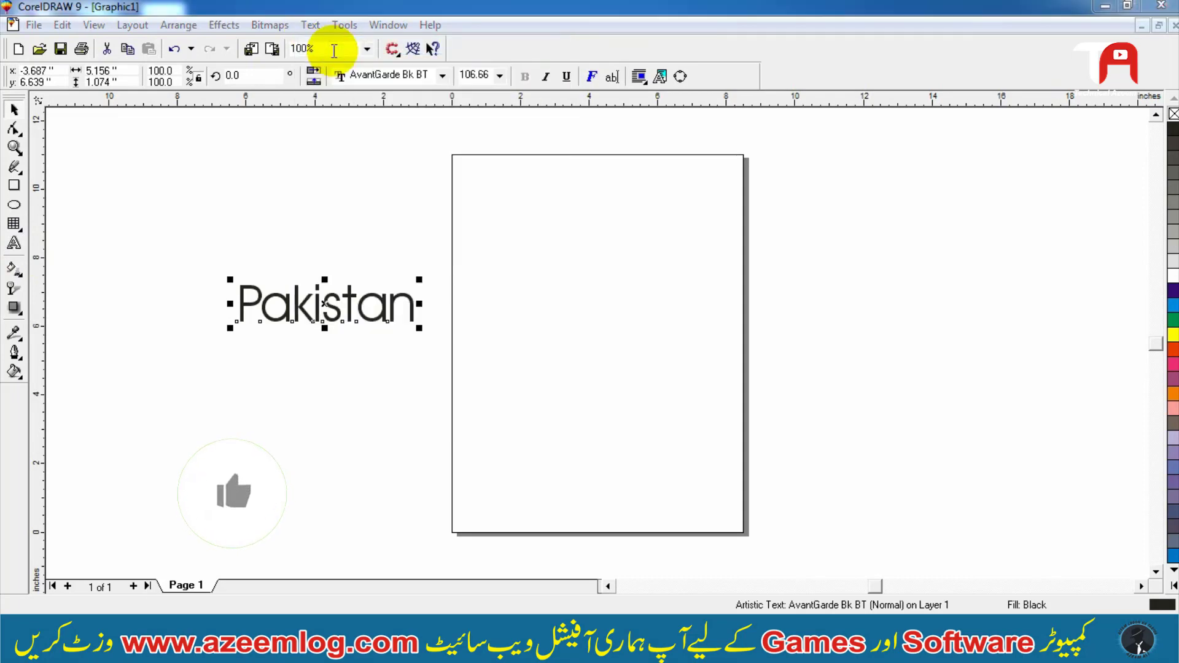
left_click_drag(463, 172, 625, 172)
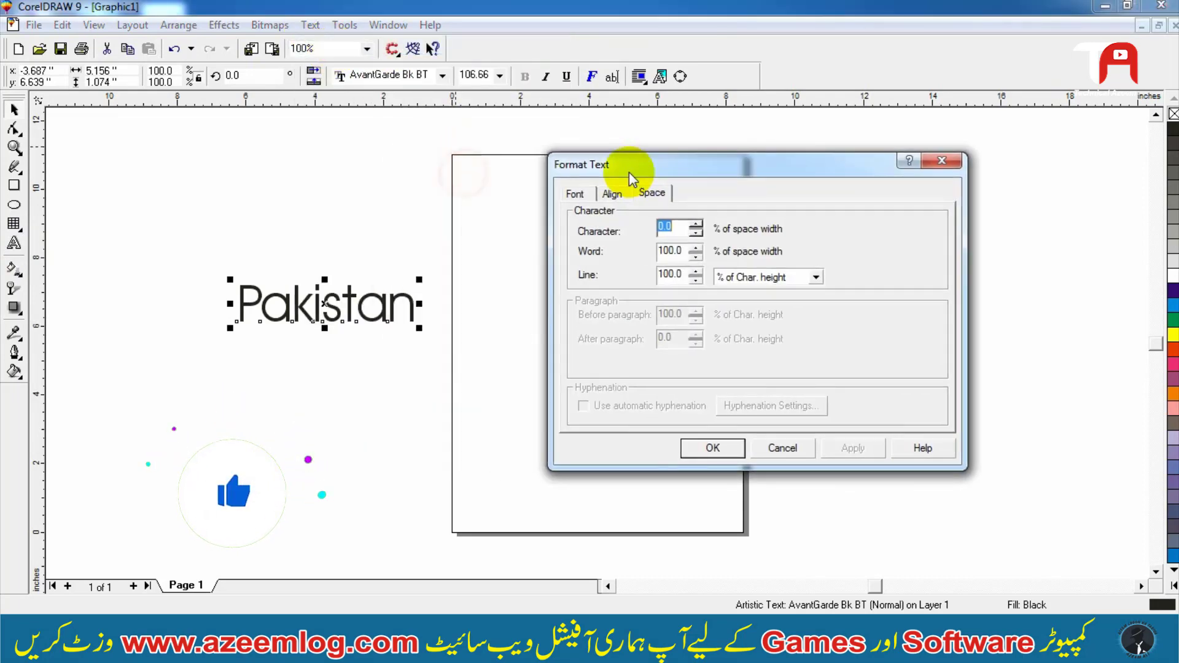
left_click(580, 196)
left_click(703, 232)
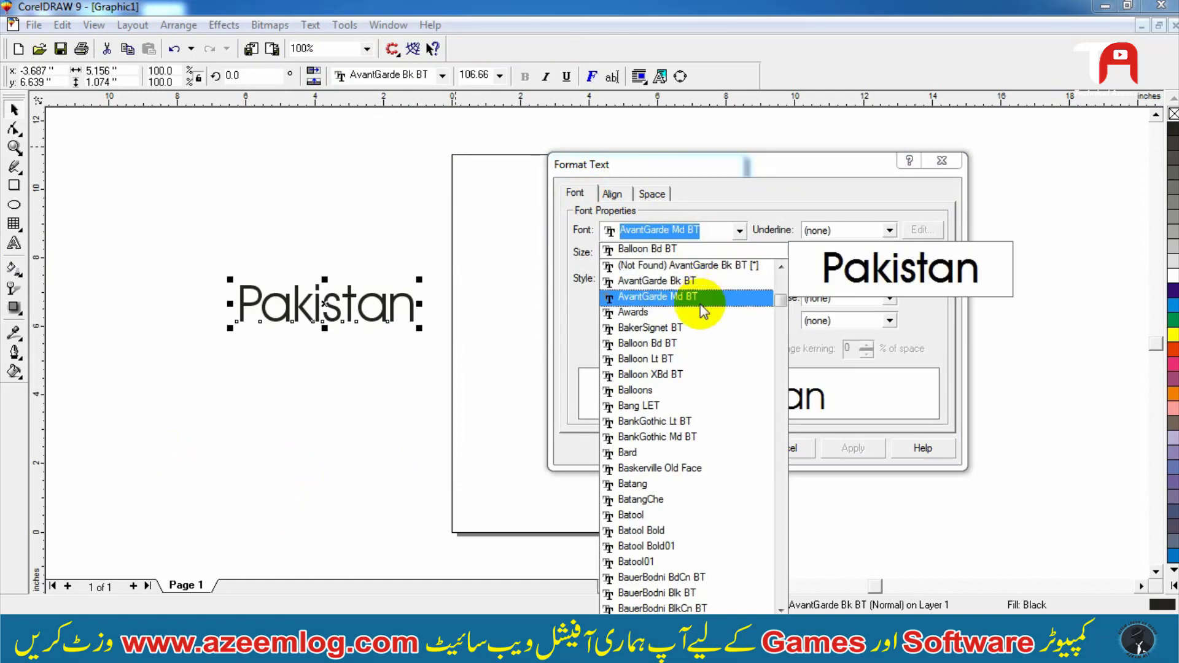
left_click(700, 346)
Step: Give the text a Single Thick underline, apply the formatting and close the Format Text settings
left_click(830, 233)
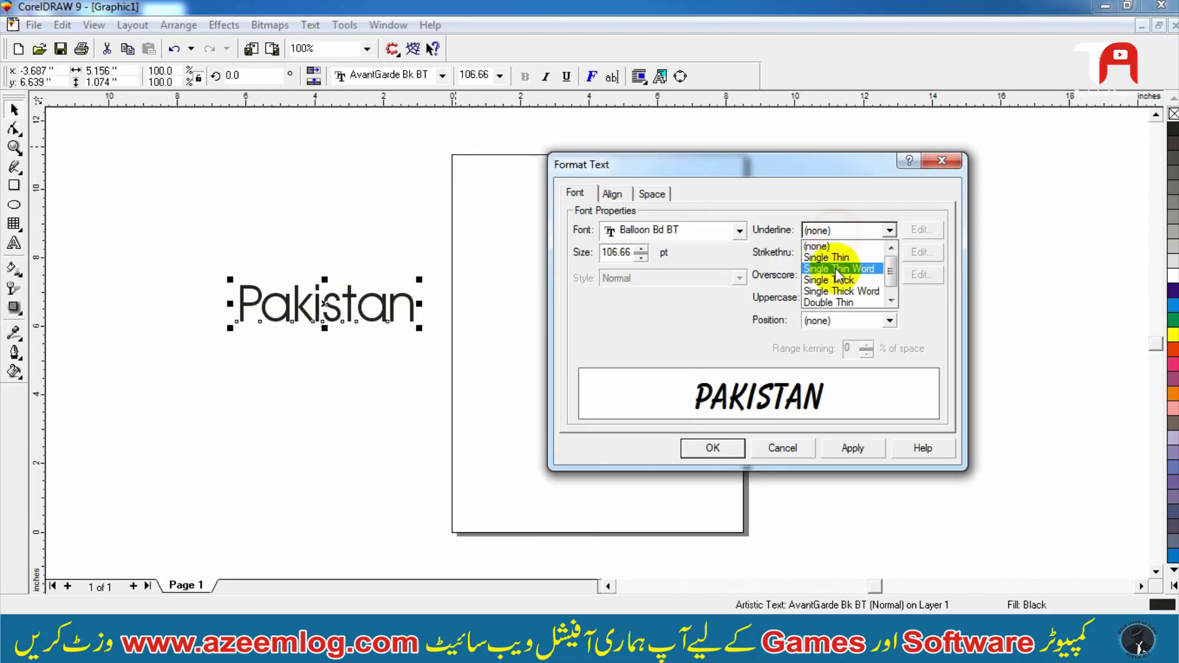
left_click(834, 282)
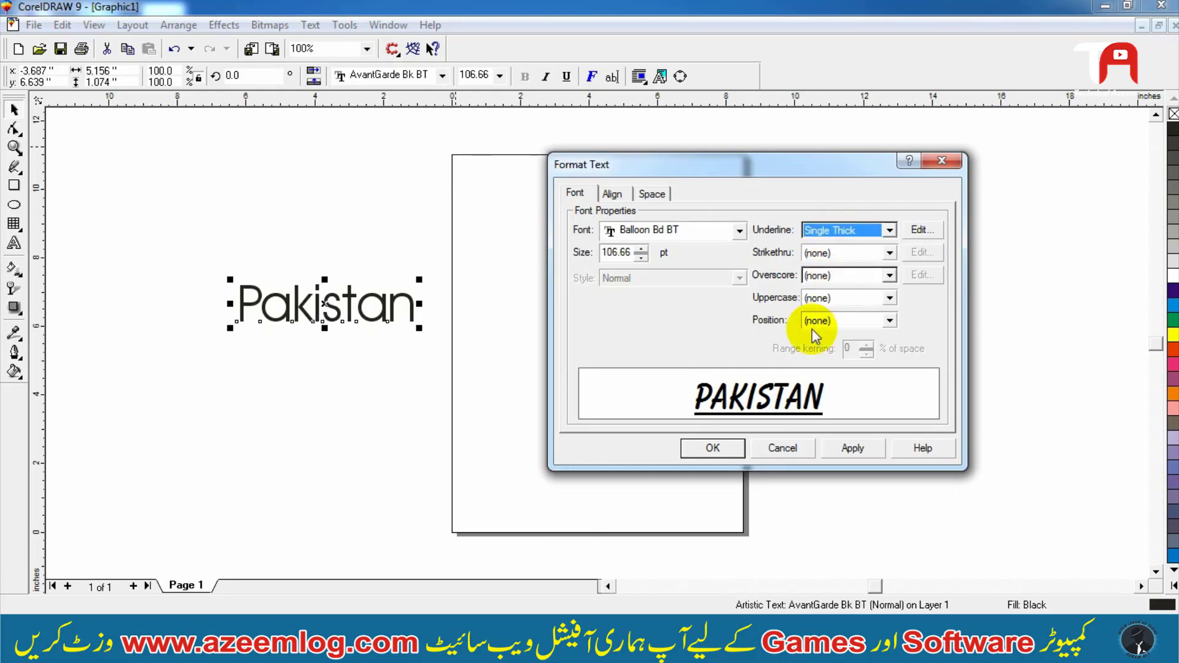
left_click(849, 297)
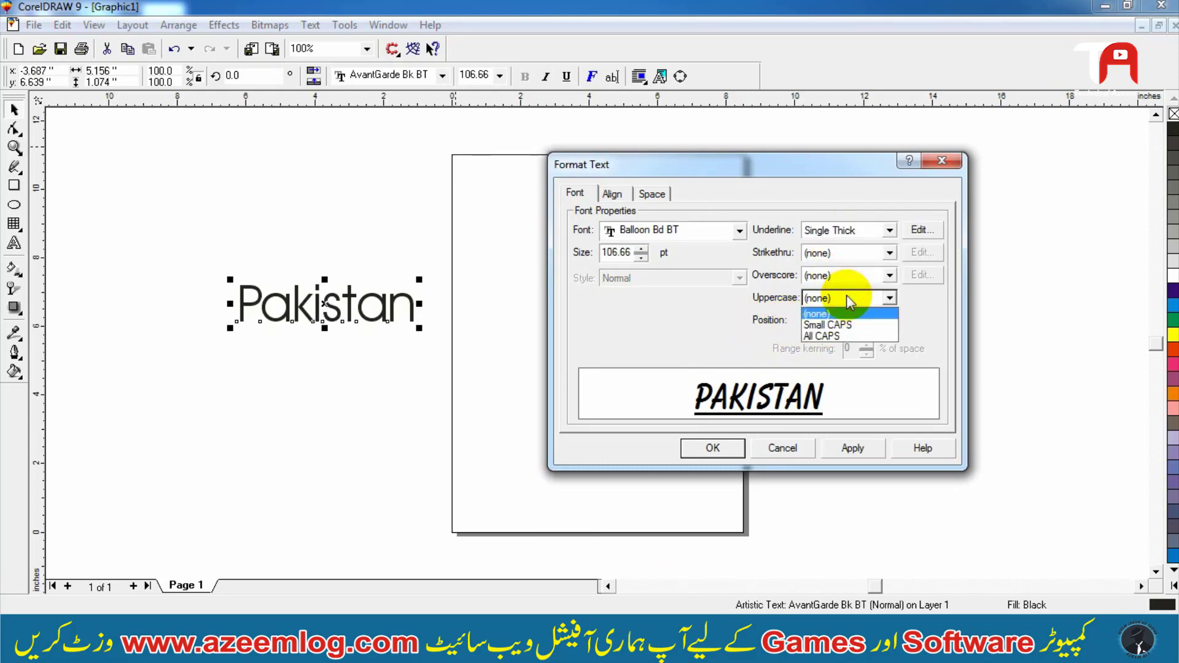
left_click(847, 314)
left_click(852, 448)
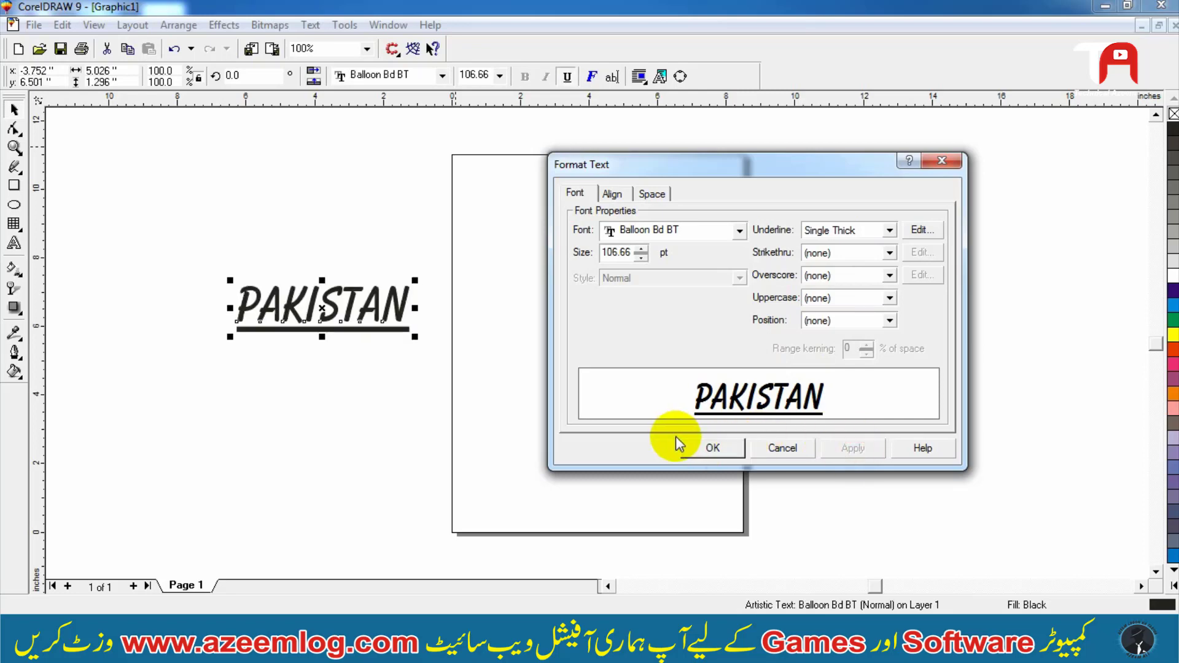
left_click(697, 451)
Step: Select the underlined text and scale it up from its centre to about 143 pt
left_click(483, 424)
left_click_drag(482, 171, 130, 415)
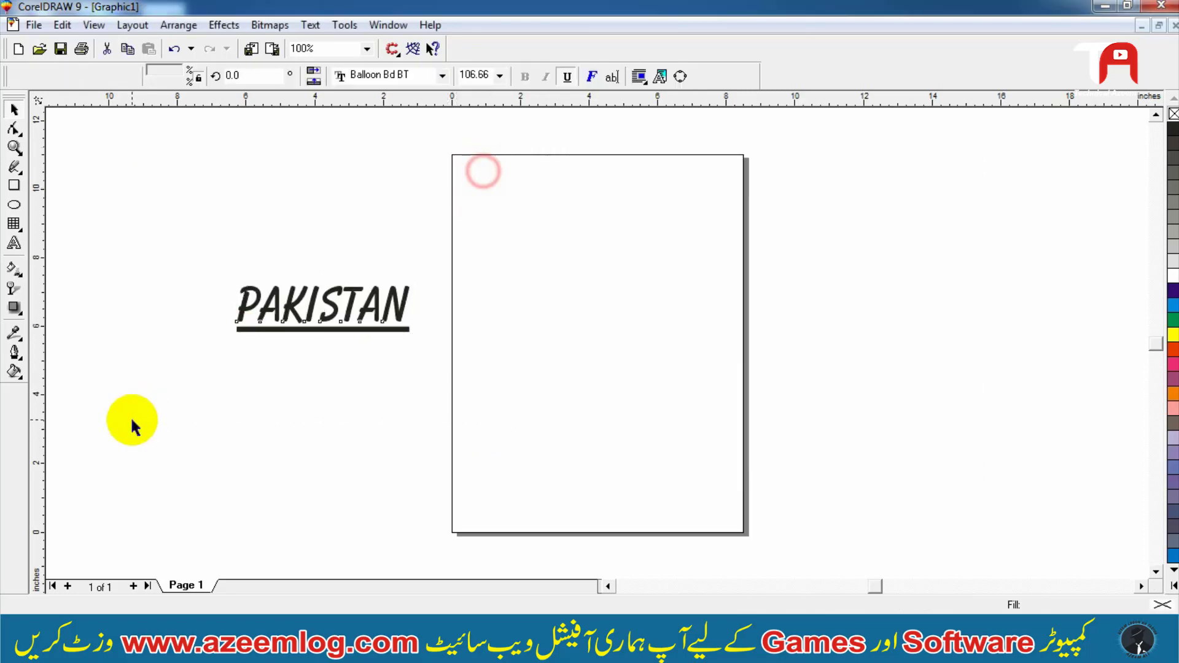
left_click_drag(413, 279, 395, 226)
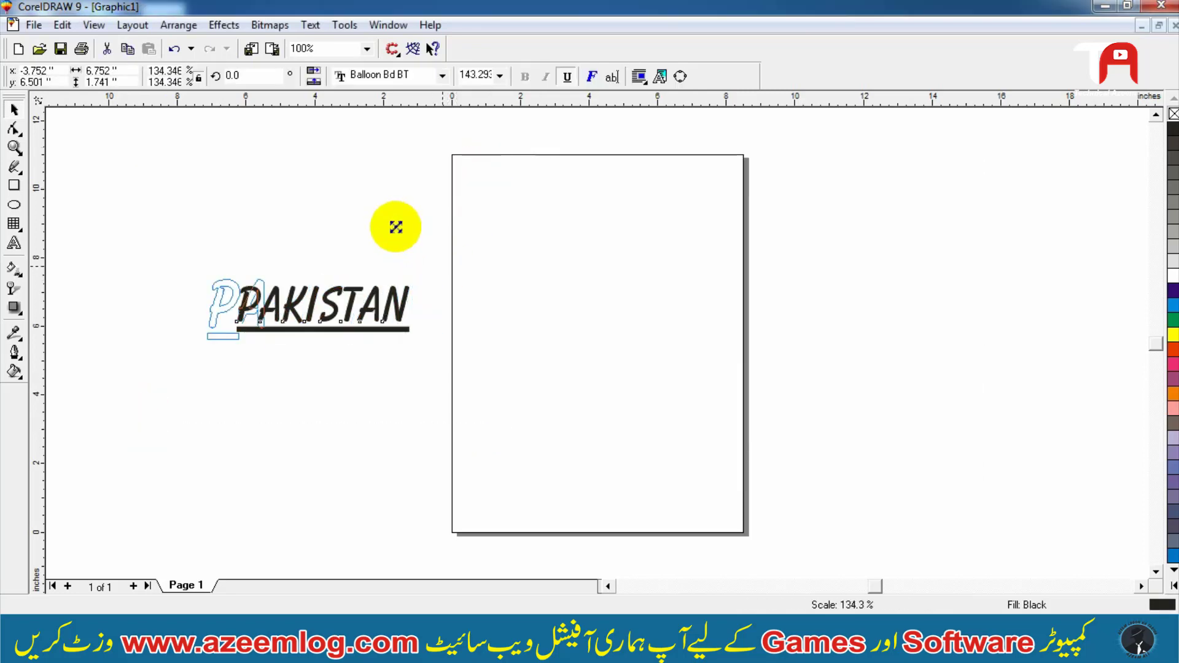
key("shift+F2")
left_click(304, 24)
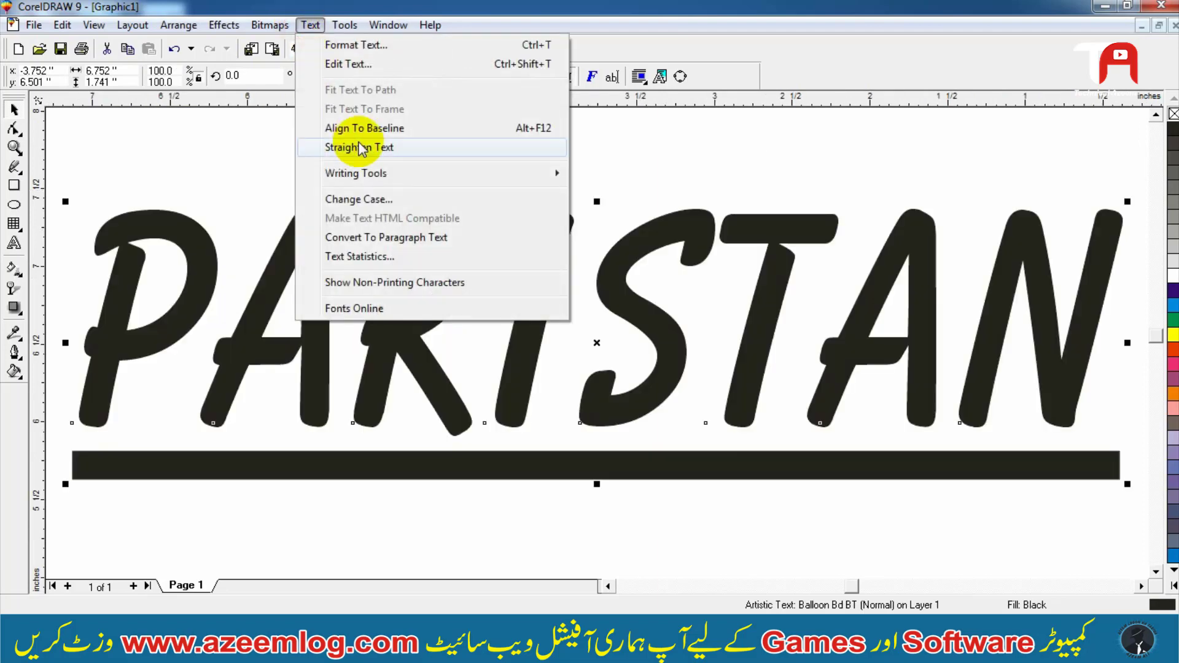
left_click(226, 144)
key("F3")
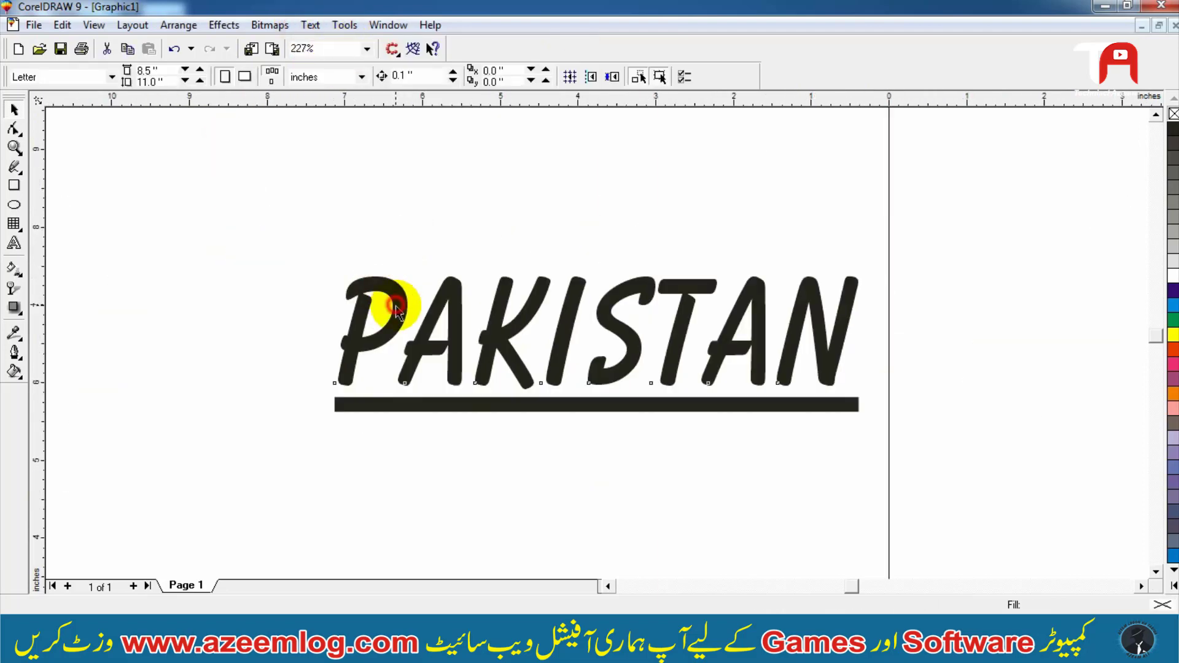
Step: Turn the PAKISTAN text's underline off and back on
left_click(395, 311)
left_click(568, 83)
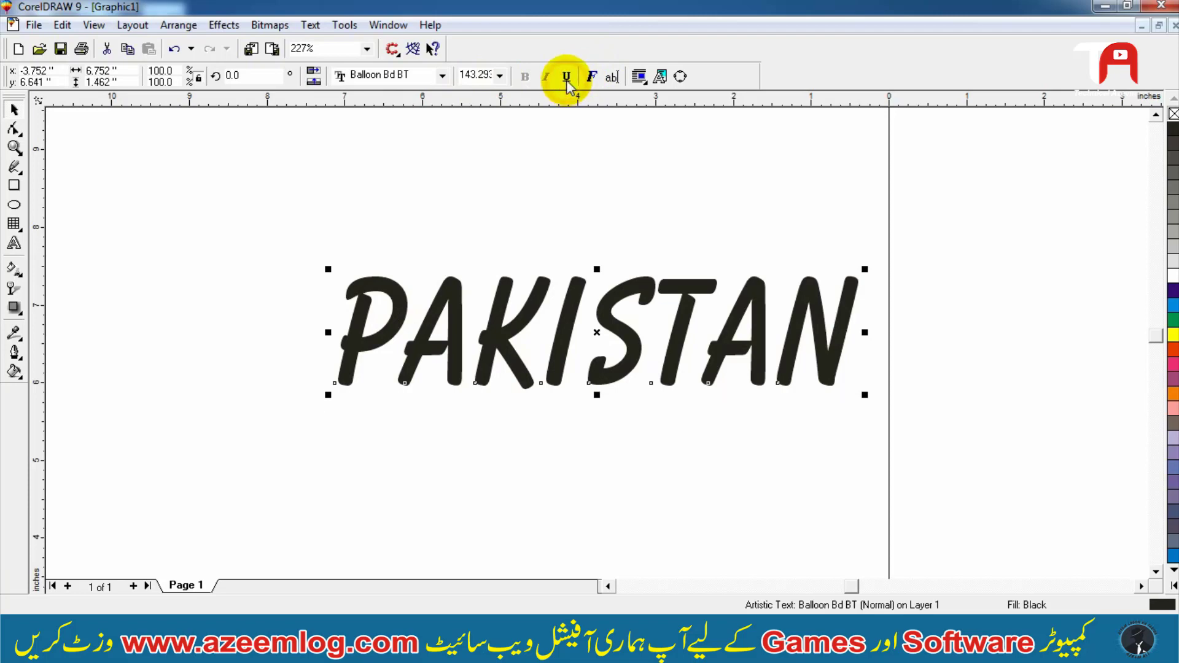
left_click(567, 83)
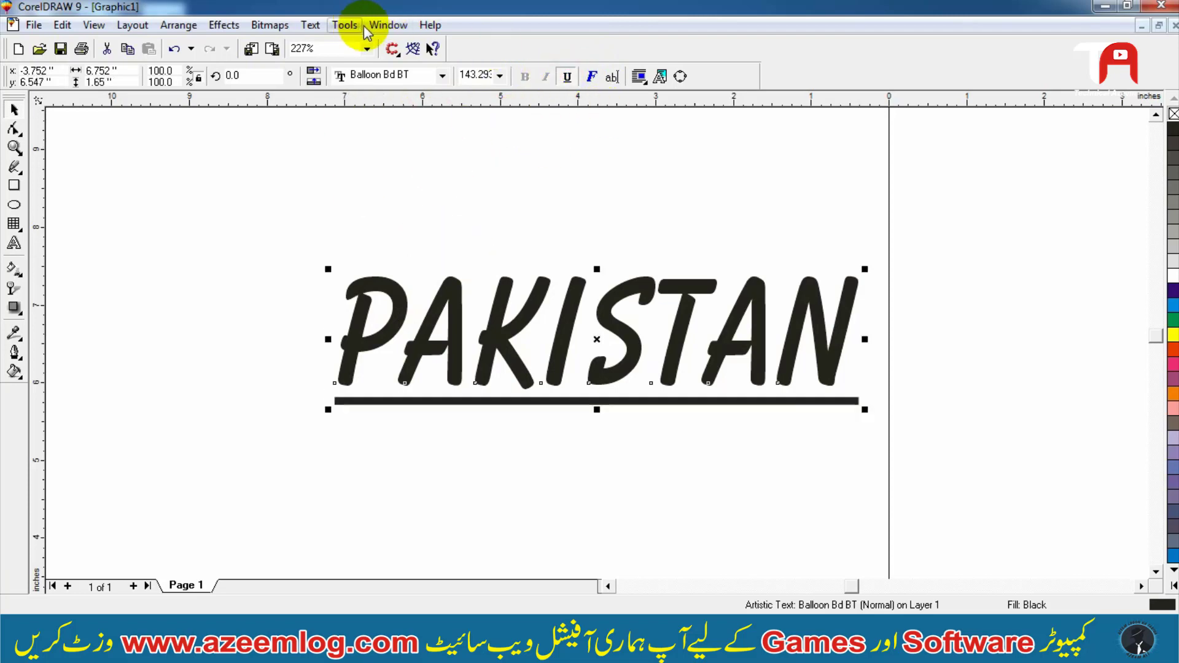
Step: Change the wording to PAKISBNBNJS followed by a line break in the Edit Text window and accept it
left_click(337, 26)
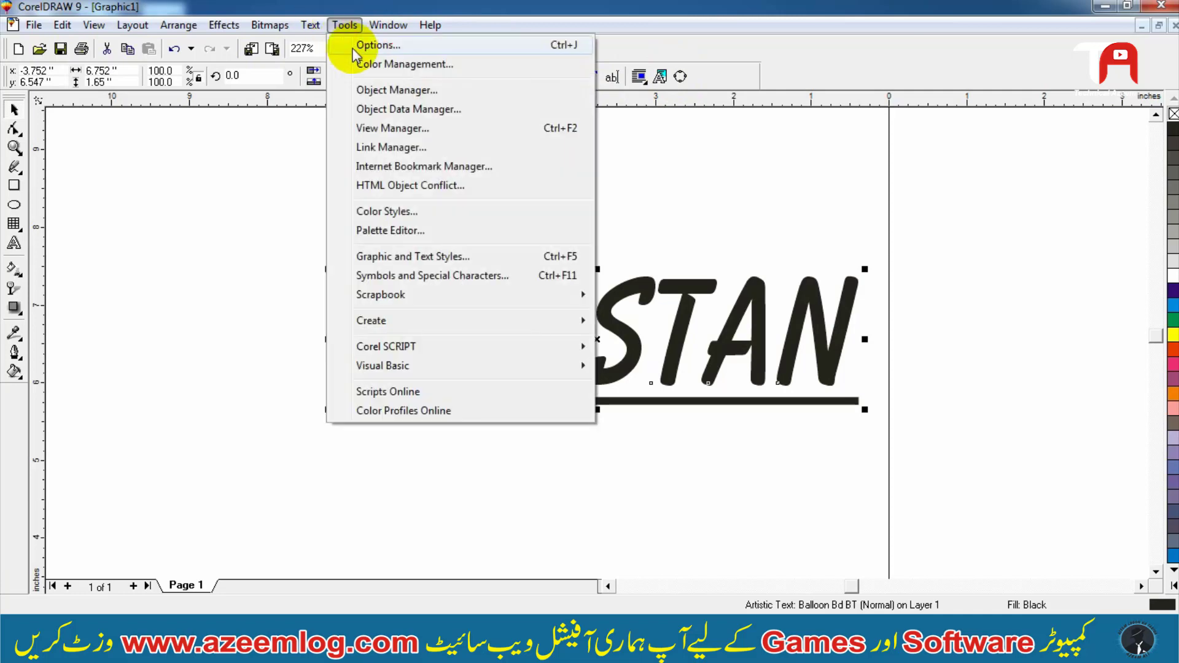
mouse_move(311, 26)
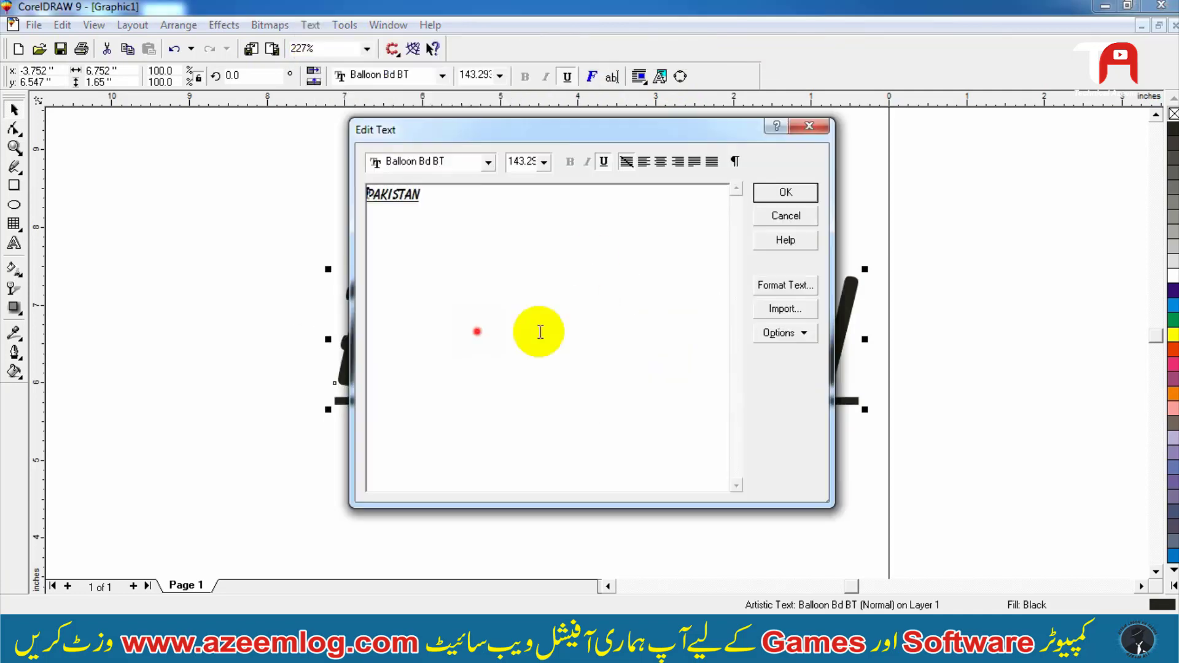
left_click_drag(536, 129, 746, 118)
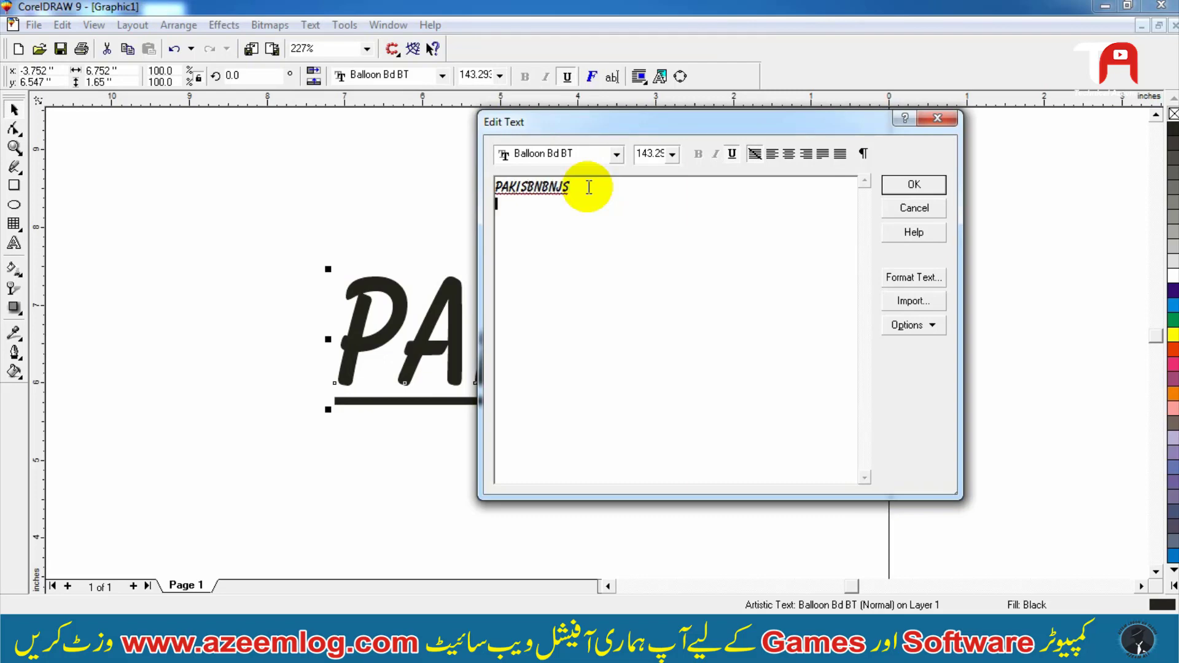
left_click(887, 184)
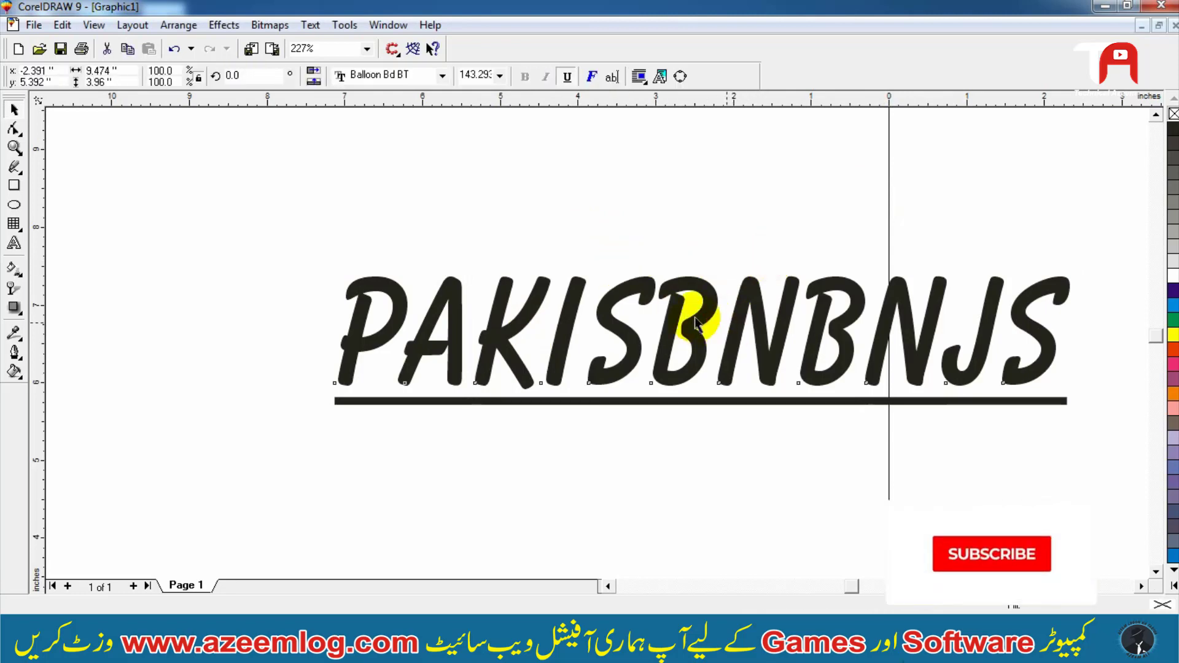
Step: Shift the PAKISBNBNJS text about 0.7 inch to the left and keep it selected
left_click(695, 261)
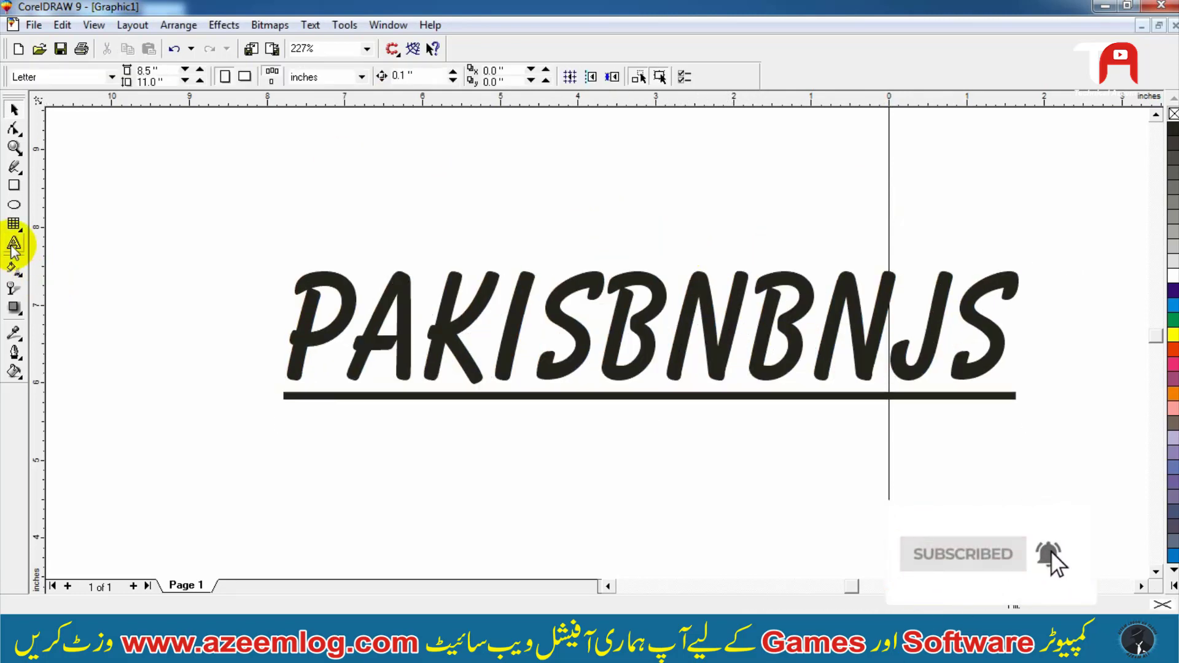
left_click(493, 281)
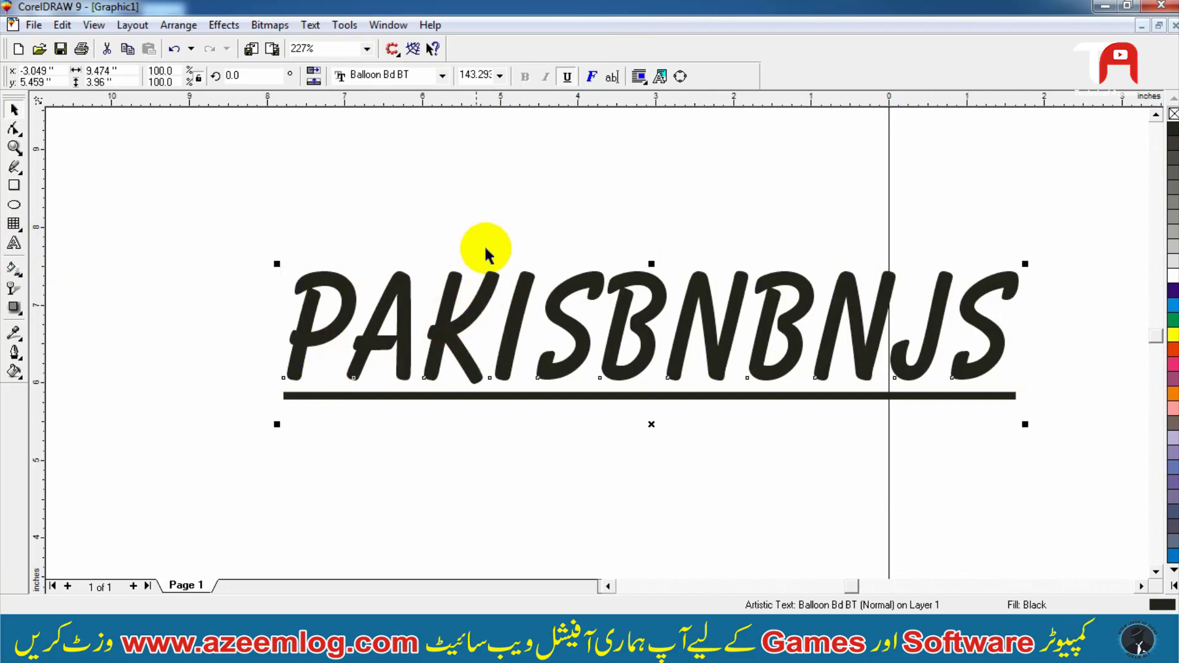
key("F3")
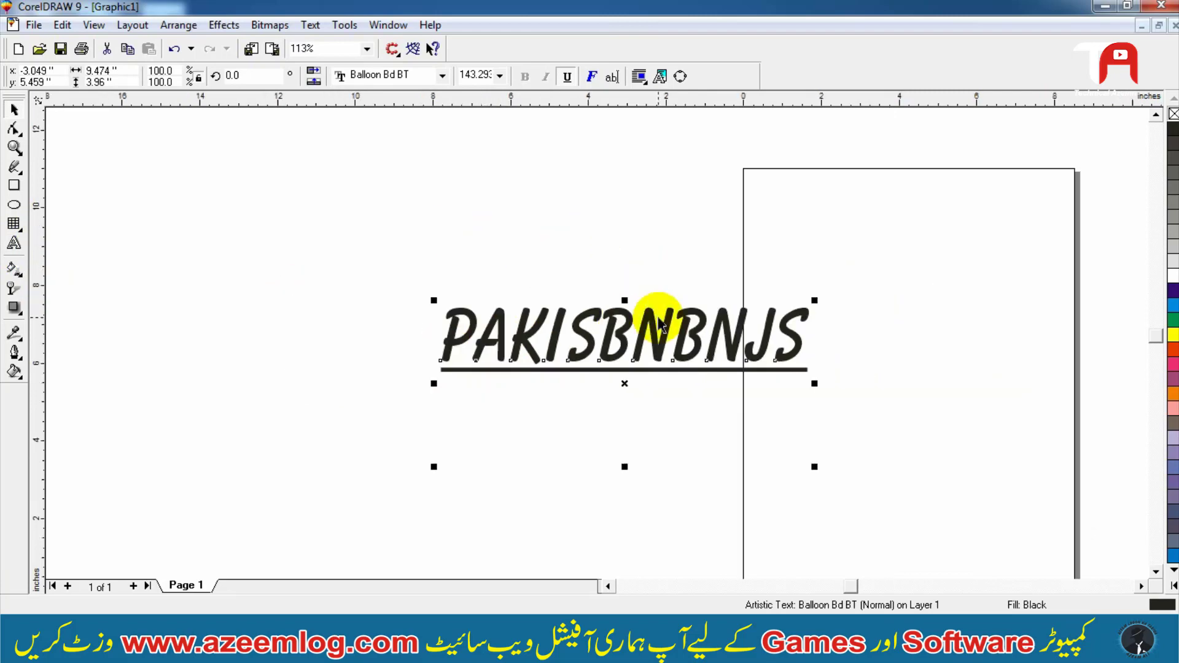
Step: Replace the letters PAKIS at the start of the text with IOFDO directly on the canvas using the Text tool
left_click(15, 244)
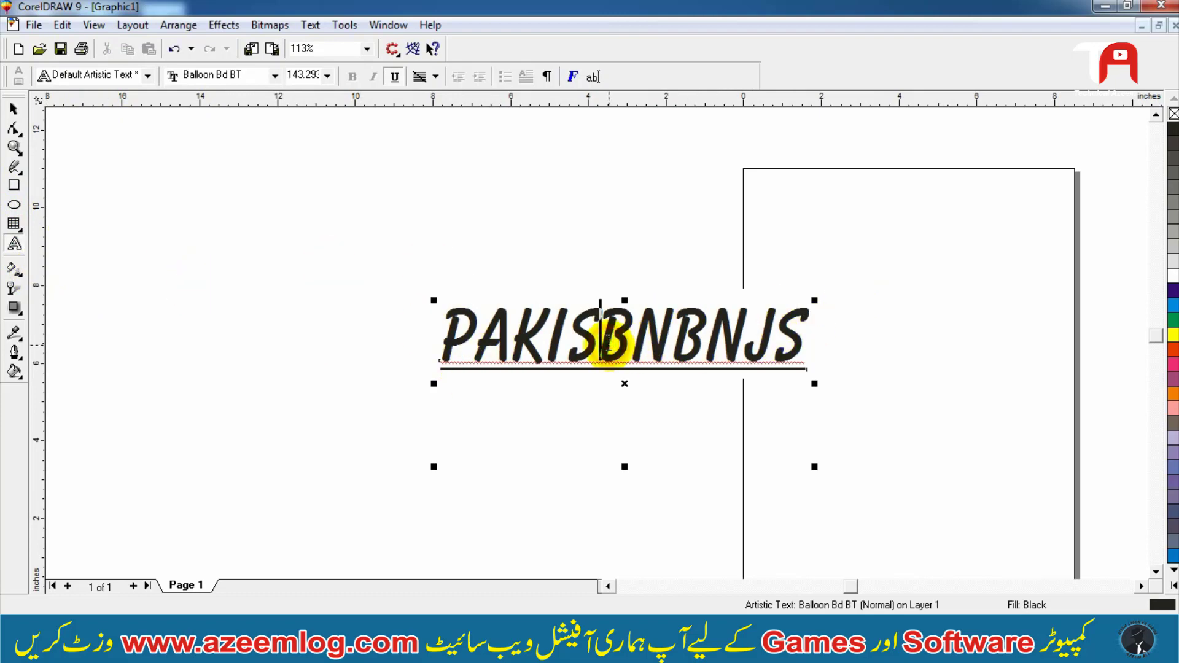
key("BackSpace")
type("FLKF")
key("BackSpace")
key("BackSpace")
key("BackSpace")
key("BackSpace")
key("BackSpace")
key("BackSpace")
key("BackSpace")
key("BackSpace")
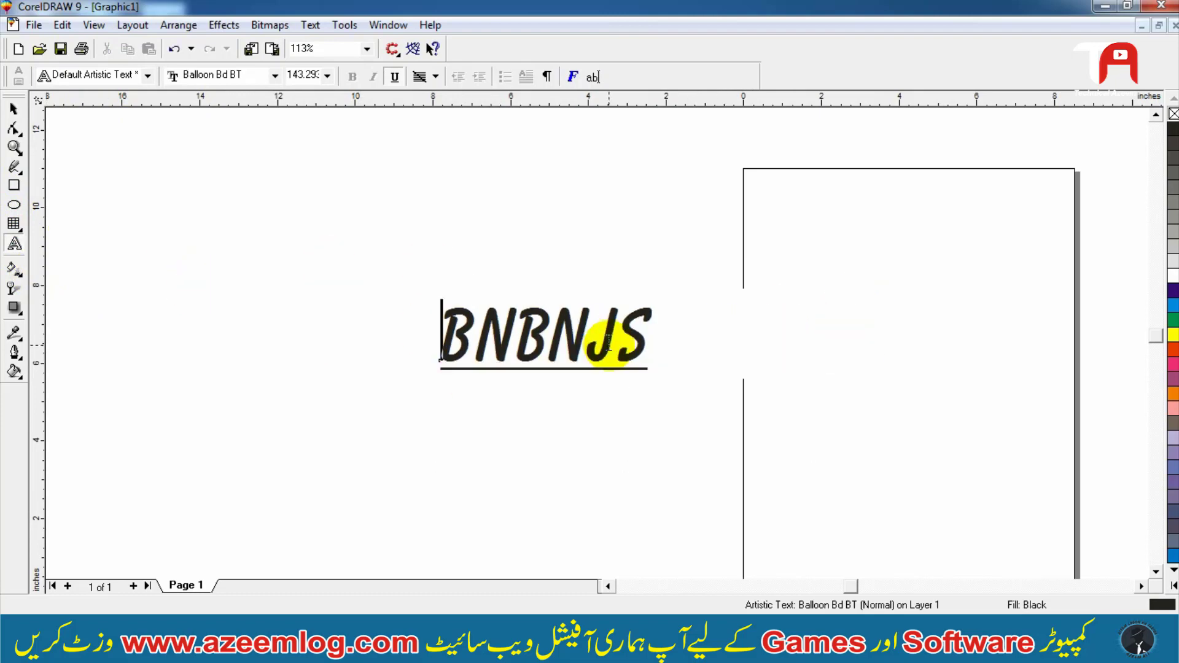
type("IOFDO")
key("ctrl+space")
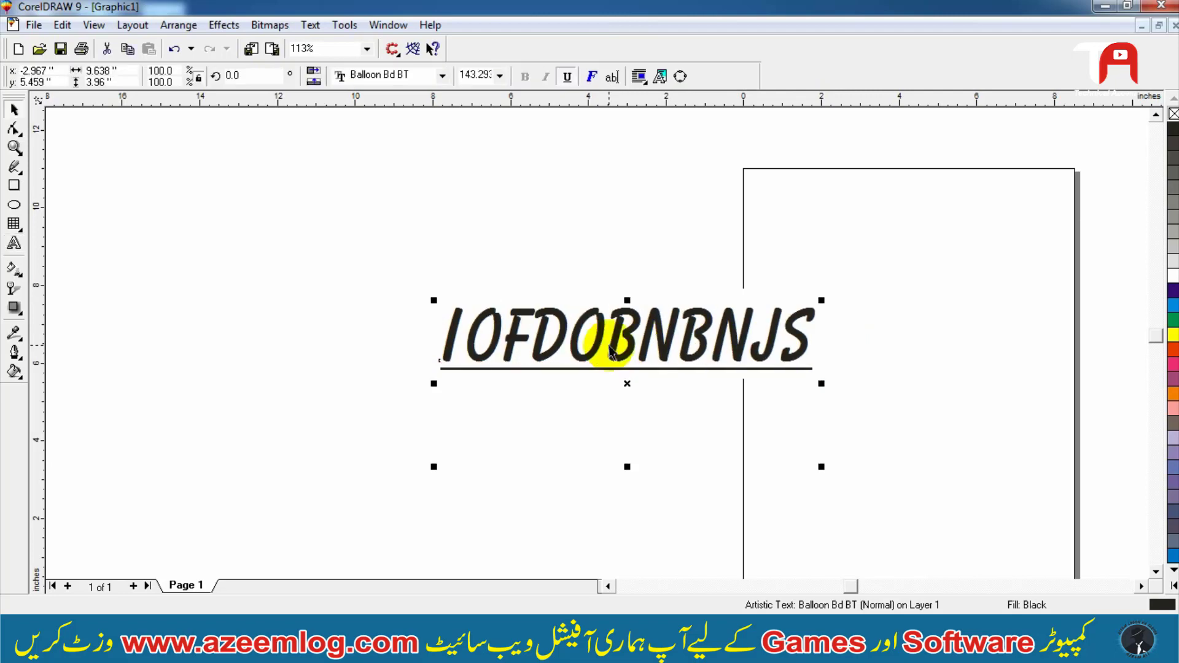
Step: Replace the whole wording of the underlined artistic text with PAKISTAN directly on the canvas and leave the text object selected
key("F7")
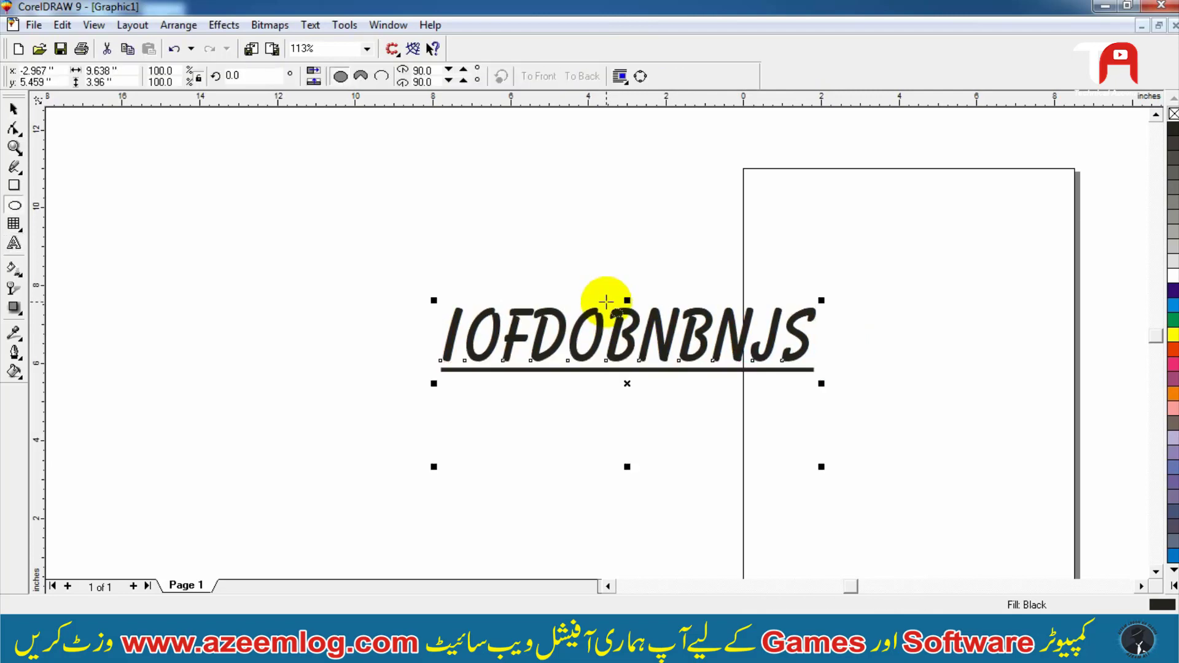
key("F8")
key("BackSpace")
key("BackSpace")
key("BackSpace")
key("BackSpace")
key("BackSpace")
key("BackSpace")
key("BackSpace")
key("BackSpace")
key("BackSpace")
key("BackSpace")
key("BackSpace")
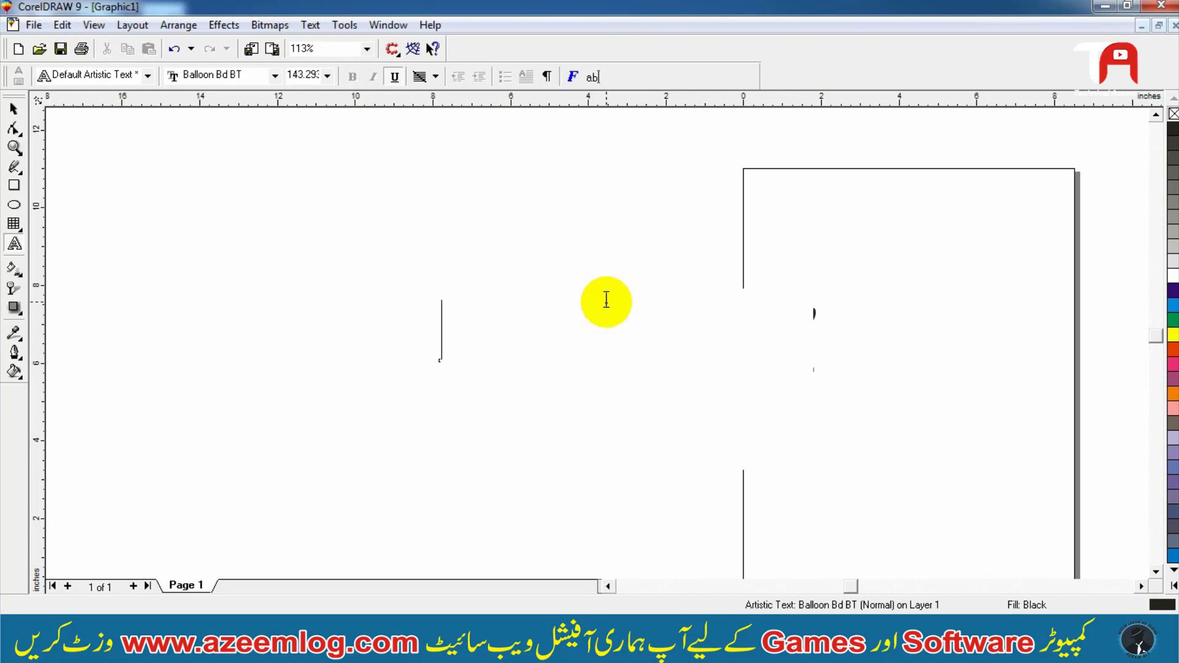
type("PAKIS")
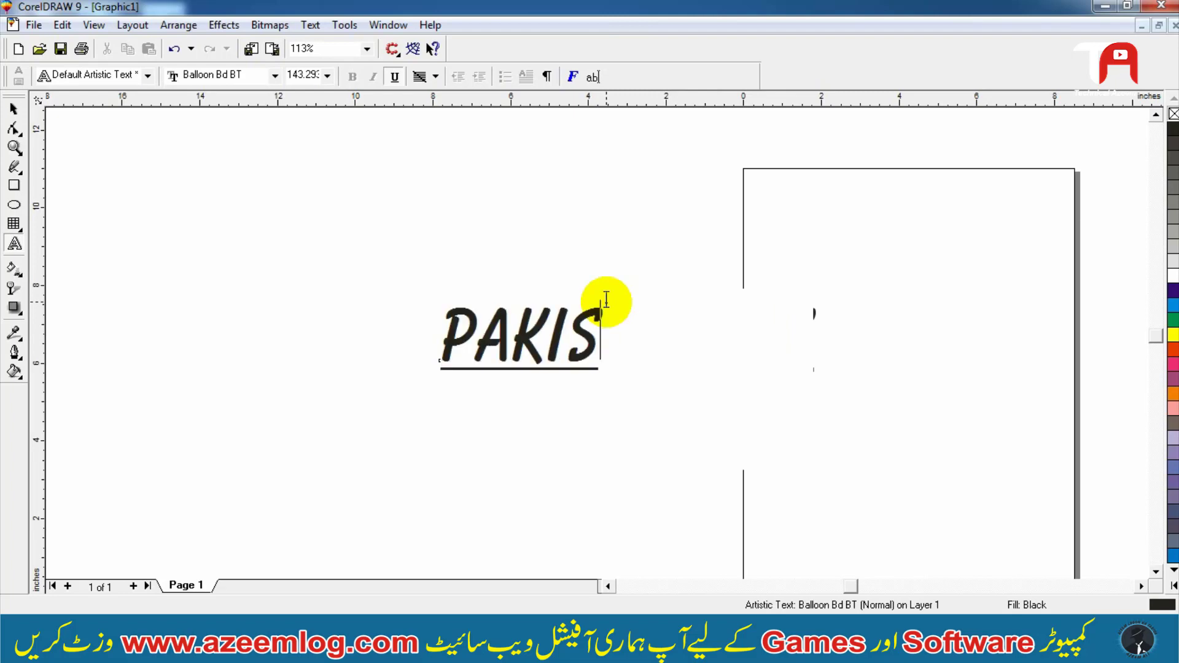
type("TAN")
key("ctrl+space")
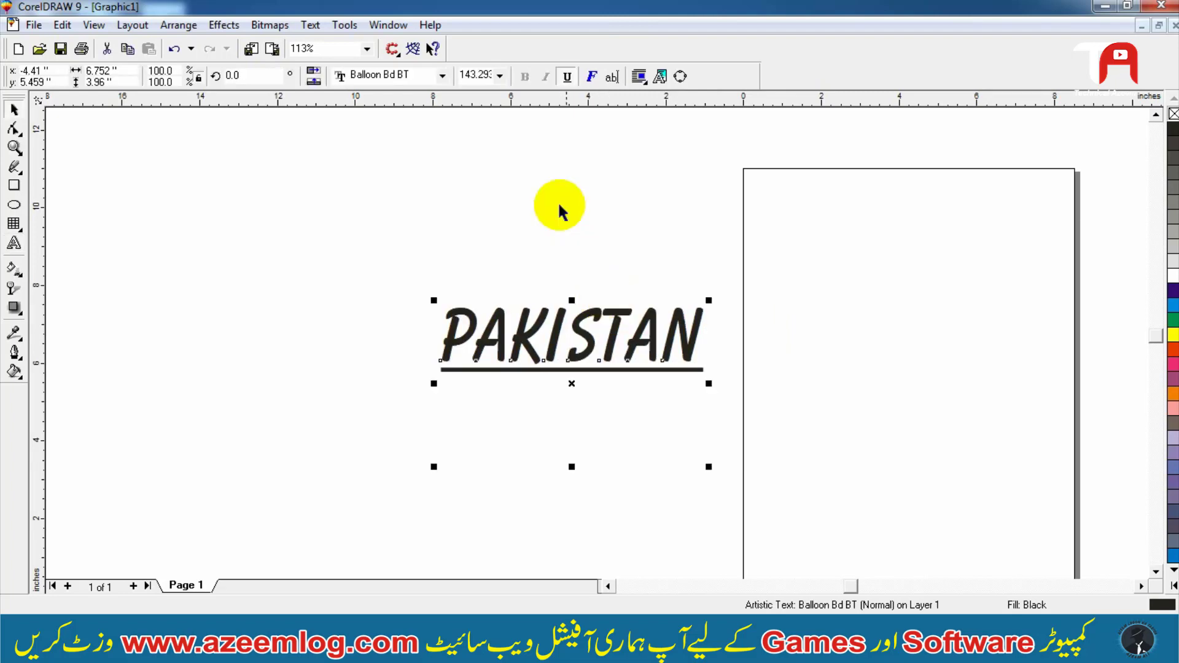
Step: Move the PAKISTAN text up about 0.2 inch
left_click(557, 196)
left_click_drag(567, 311, 566, 304)
key("F8")
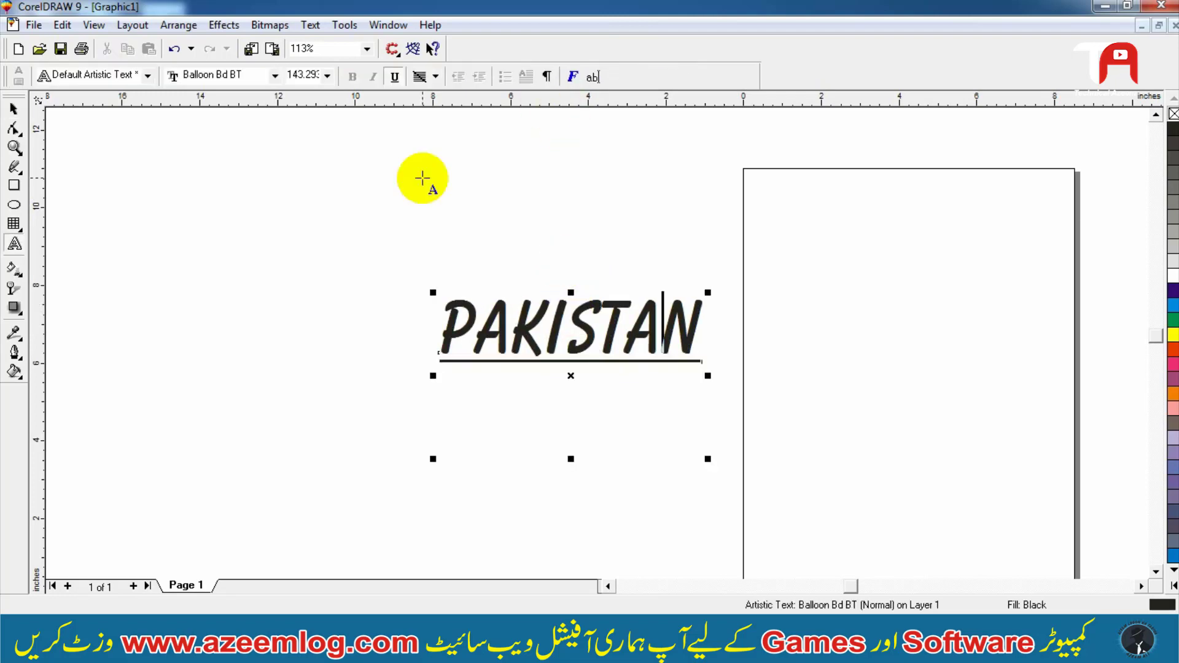
key("ctrl+space")
left_click(310, 24)
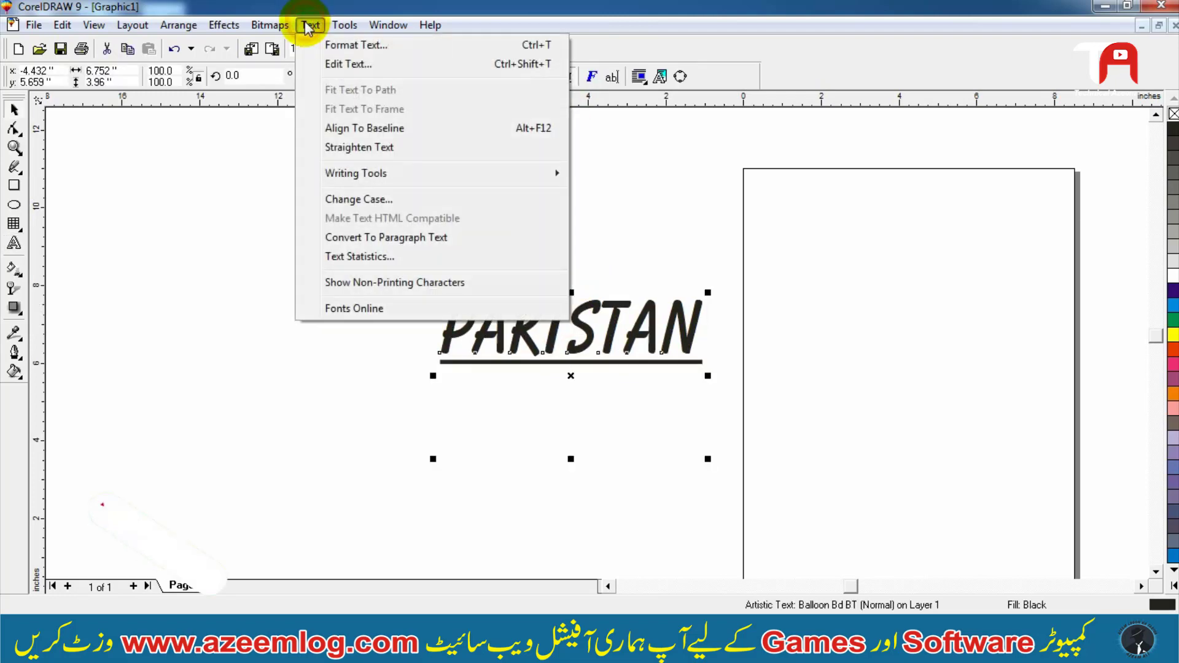
left_click(687, 141)
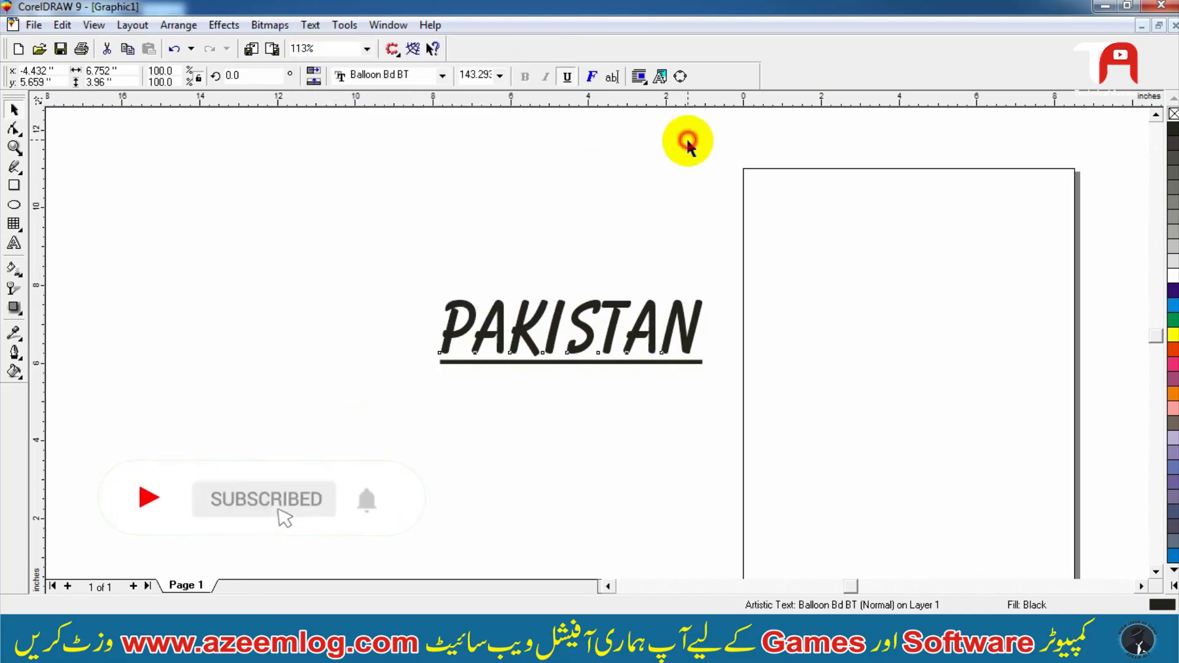
Step: Draw a circle about 4.7 inches in diameter to the left of the PAKISTAN text and deselect it
left_click(14, 204)
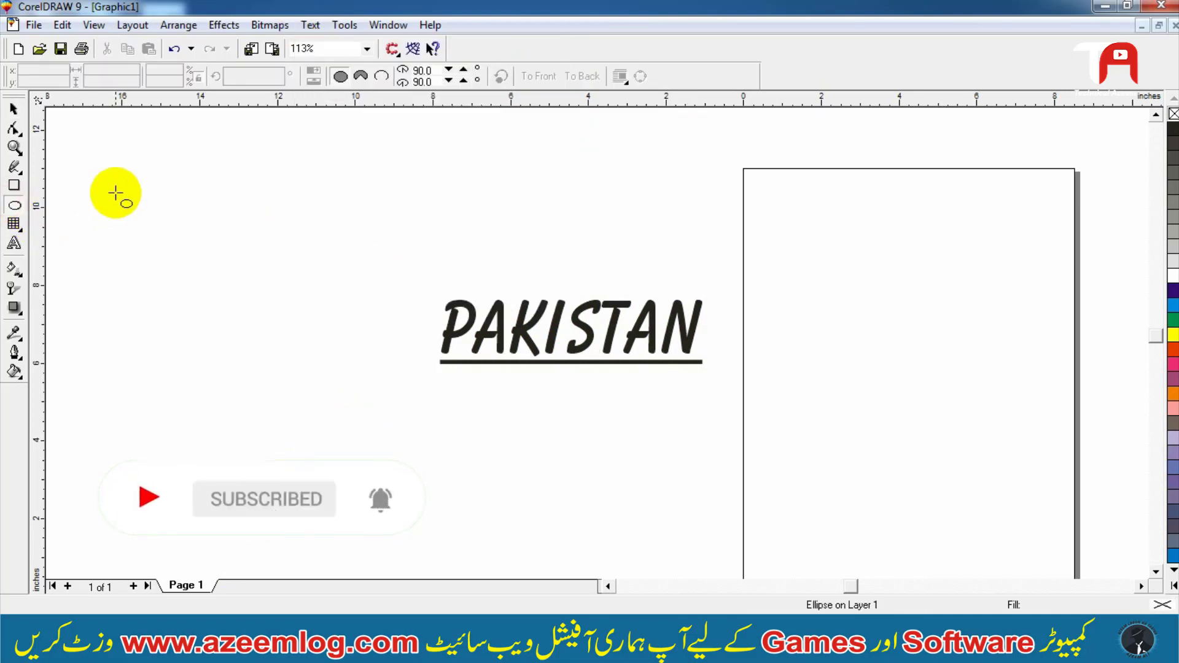
key("super")
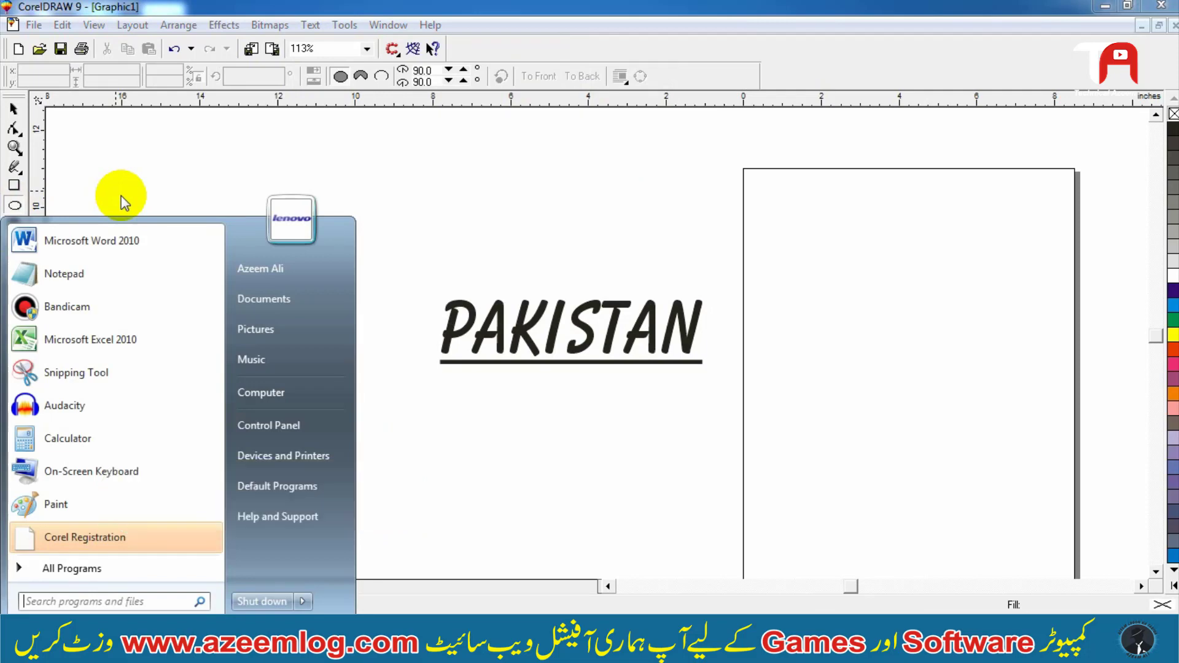
left_click_drag(131, 172, 315, 339)
key("space")
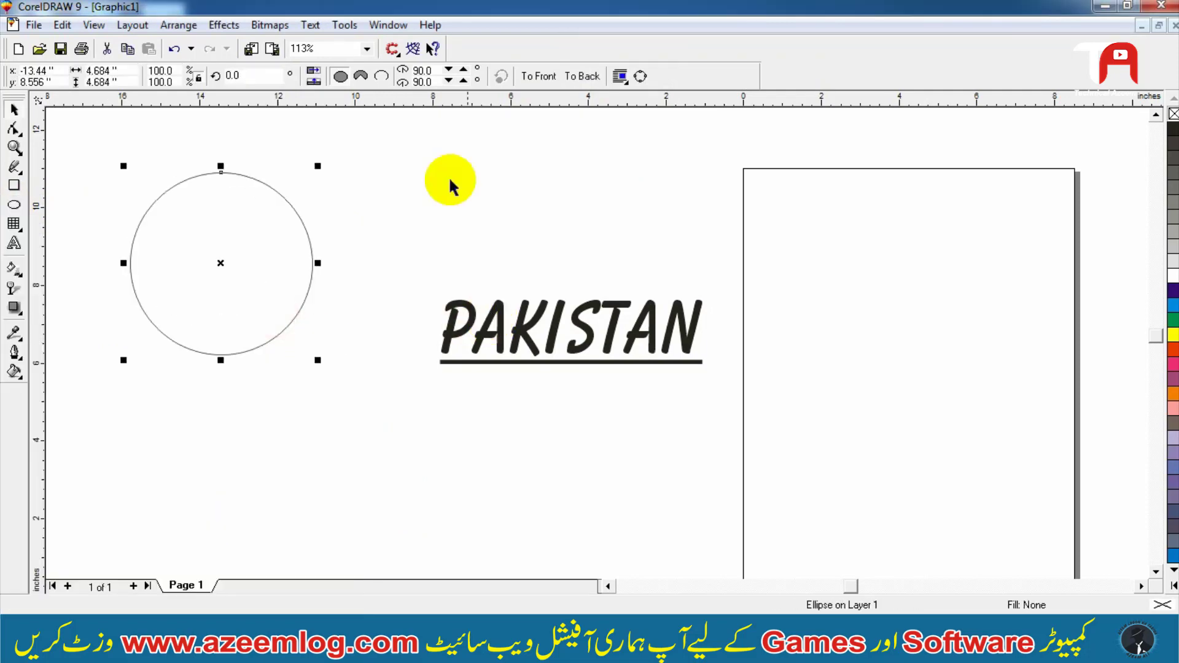
left_click(443, 159)
scroll(312, 51, "up", 1)
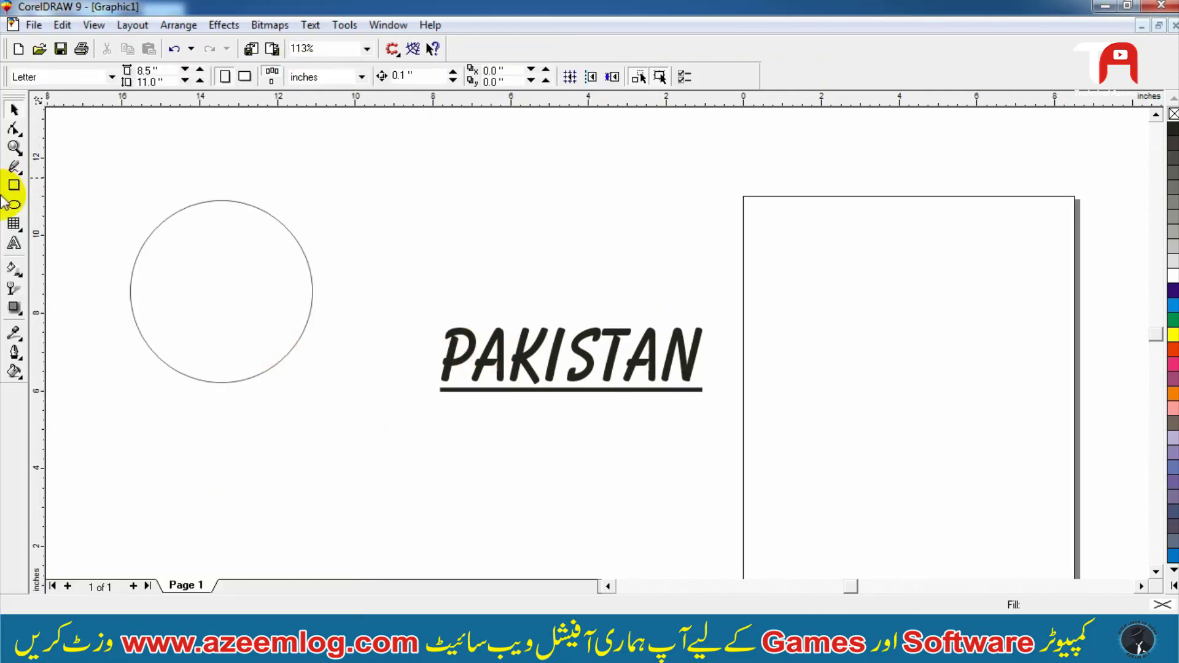
Step: Add the artistic text "Goverment of Pakistan" just above the circle and centre it horizontally on the circle
left_click(14, 243)
left_click(168, 166)
type("Goverment of Pakistan")
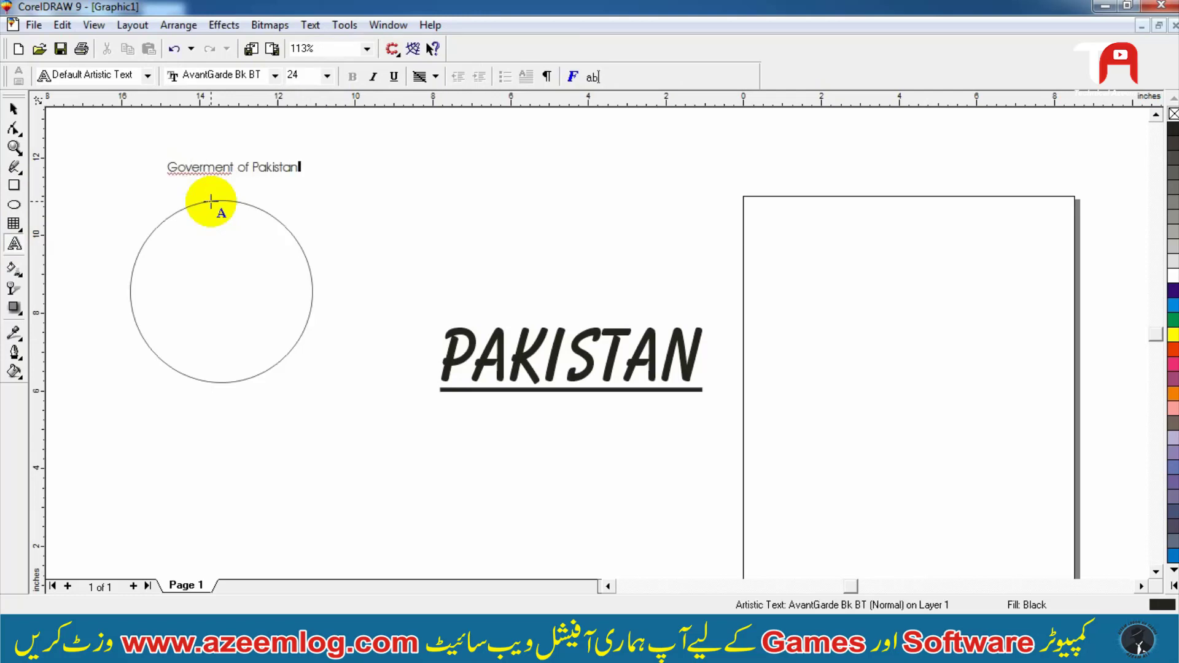
key("ctrl+space")
left_click(242, 234, "shift")
key("c")
Step: Enlarge the "Goverment of Pakistan" text to about 45 pt and set its font to bold Arial
left_click(270, 167)
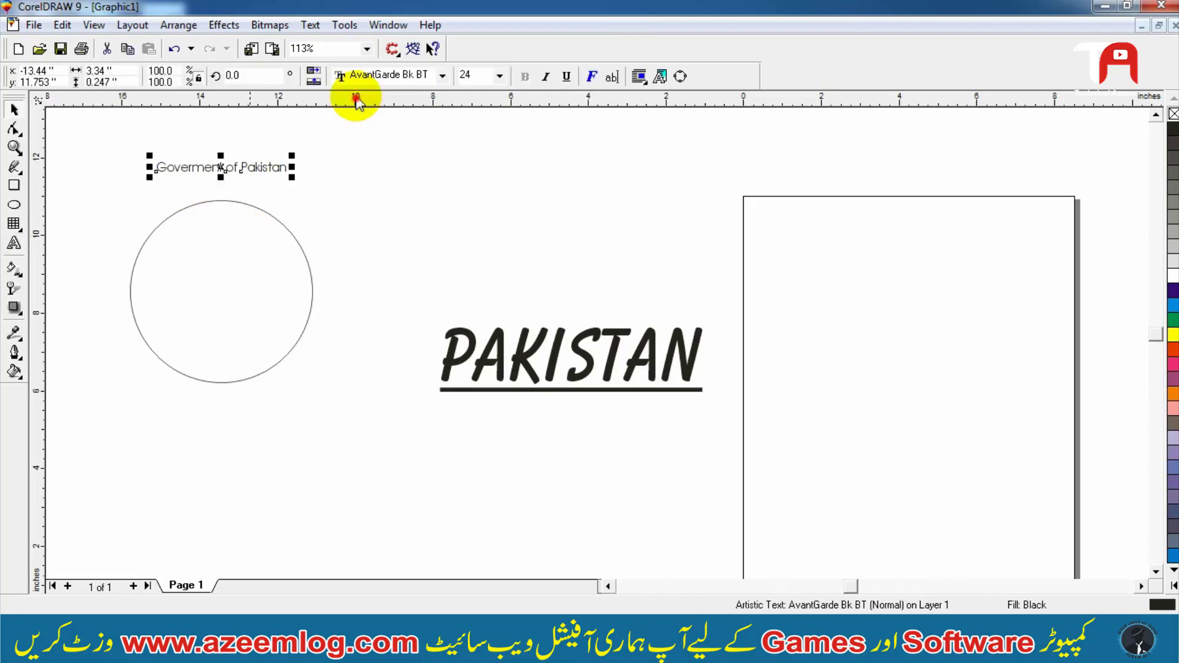
left_click_drag(292, 155, 356, 98)
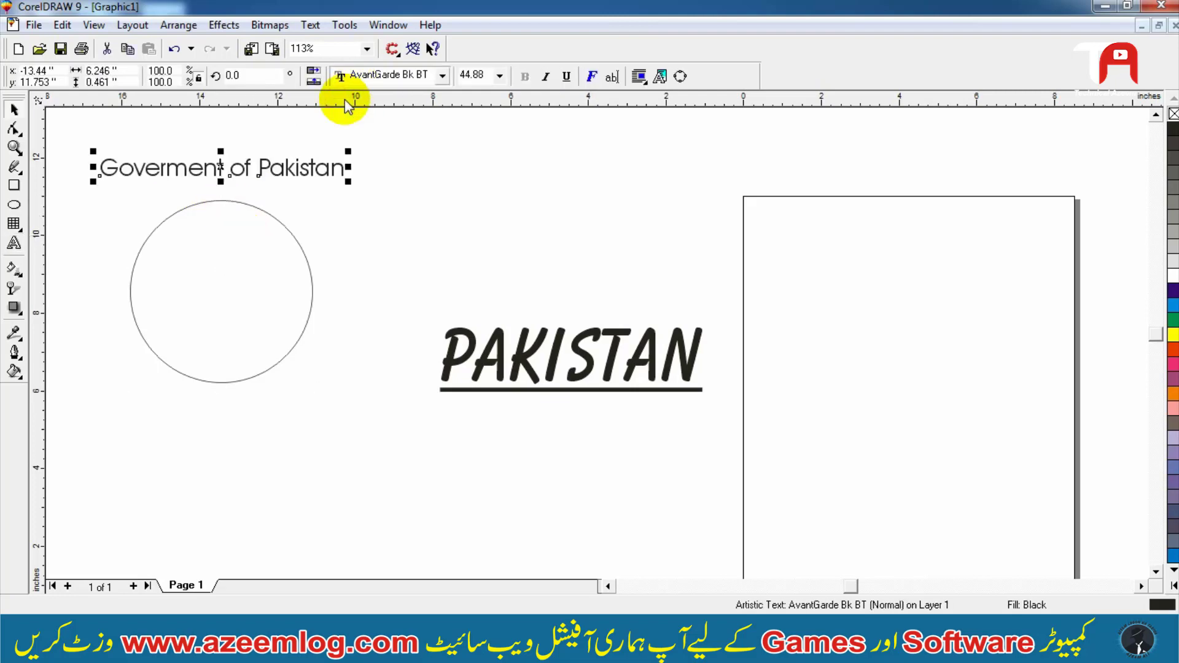
left_click(358, 76)
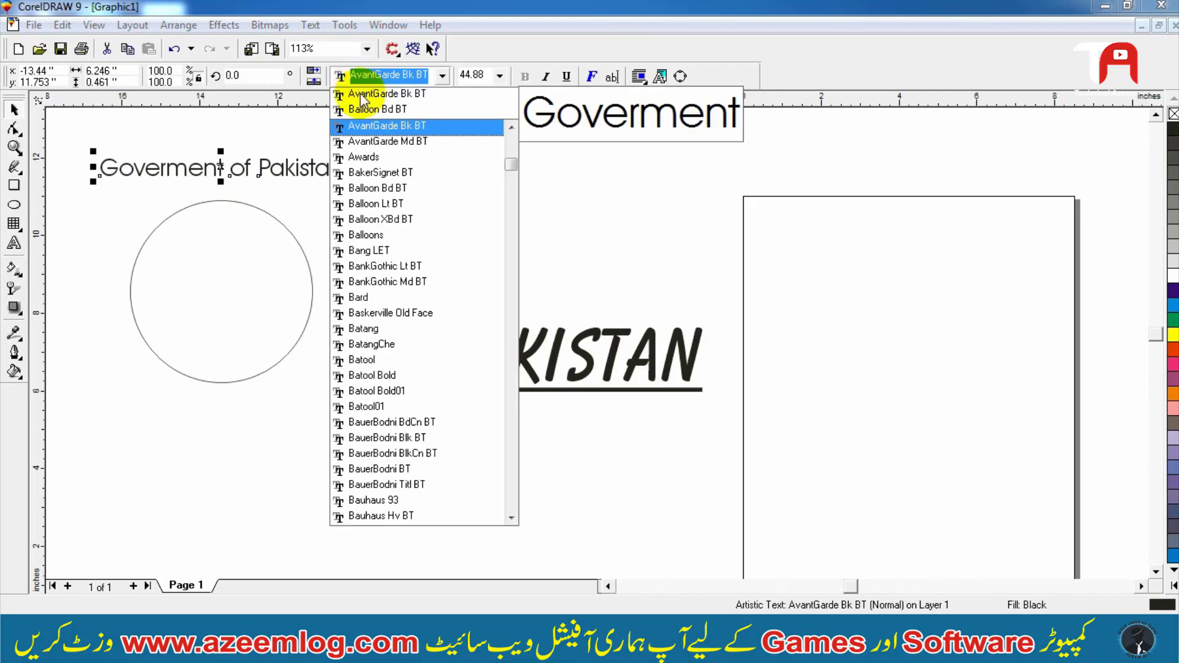
type("Arial")
key("Return")
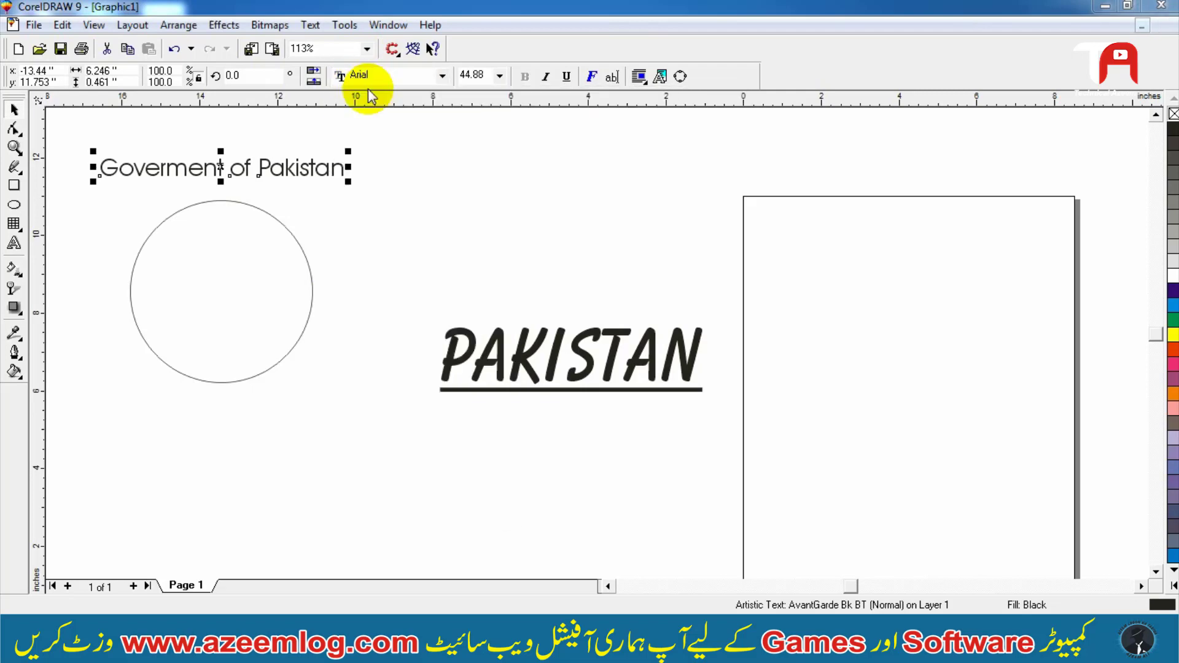
left_click(522, 76)
Step: Re-centre the "Goverment of Pakistan" text horizontally over the circle and lower it about 0.24 inch towards it
left_click(262, 228, "shift")
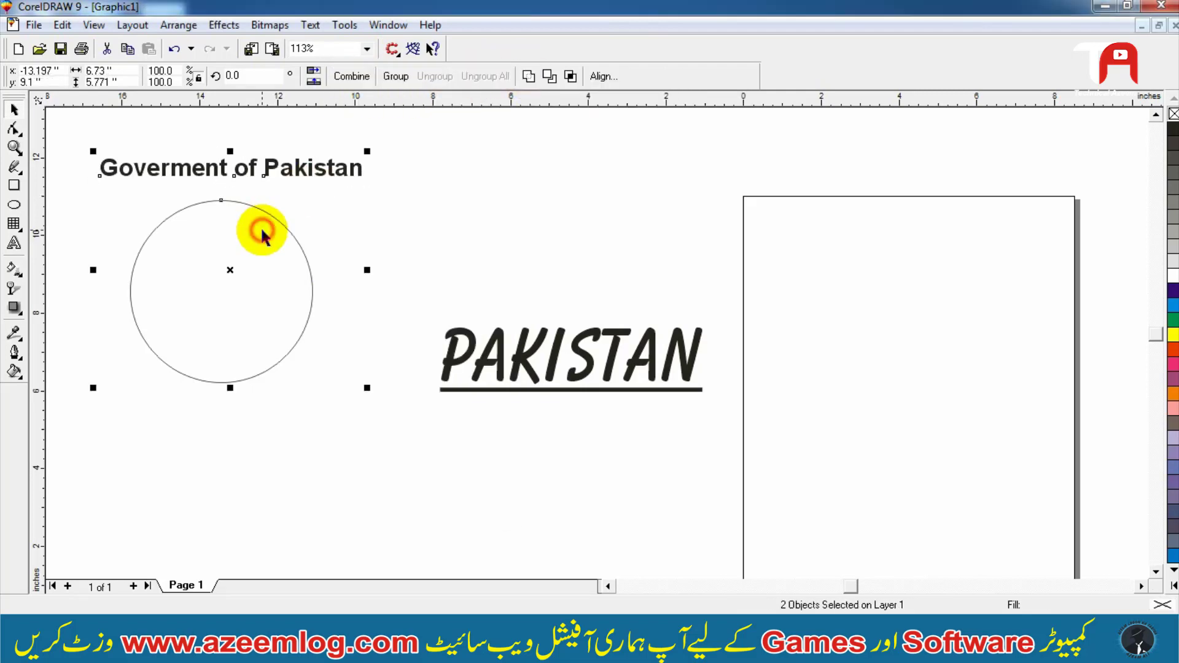
key("c")
left_click(263, 228, "shift")
left_click(397, 202)
key("F2")
left_click_drag(422, 151, 61, 392)
left_click(387, 271)
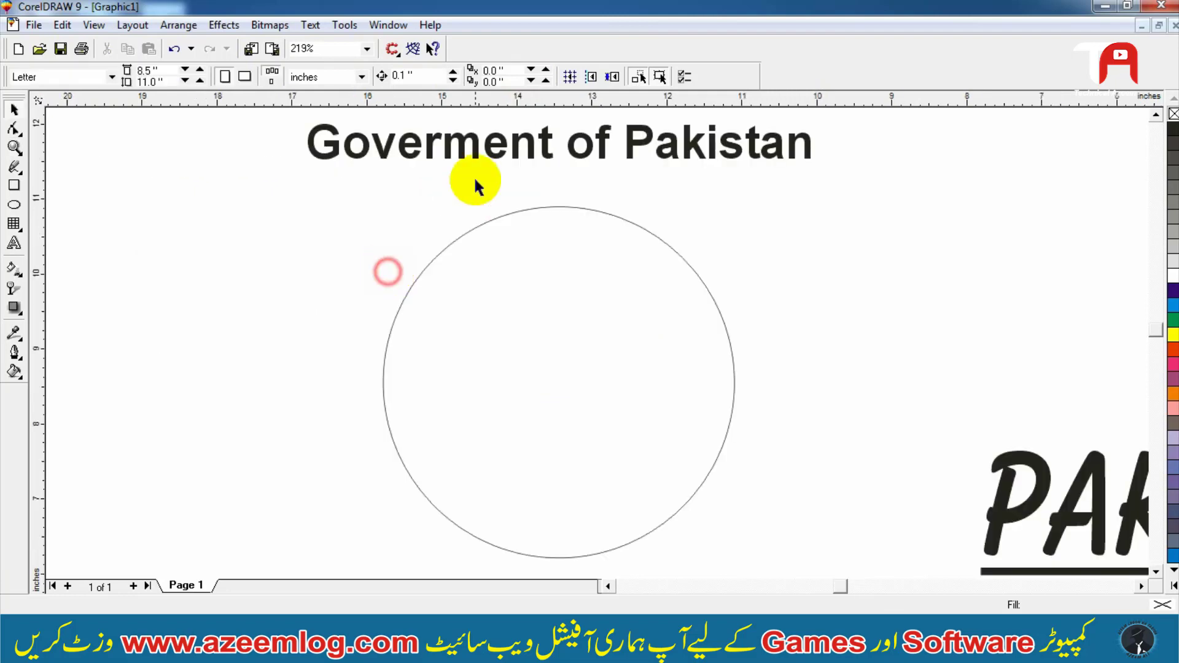
left_click_drag(472, 150, 474, 164)
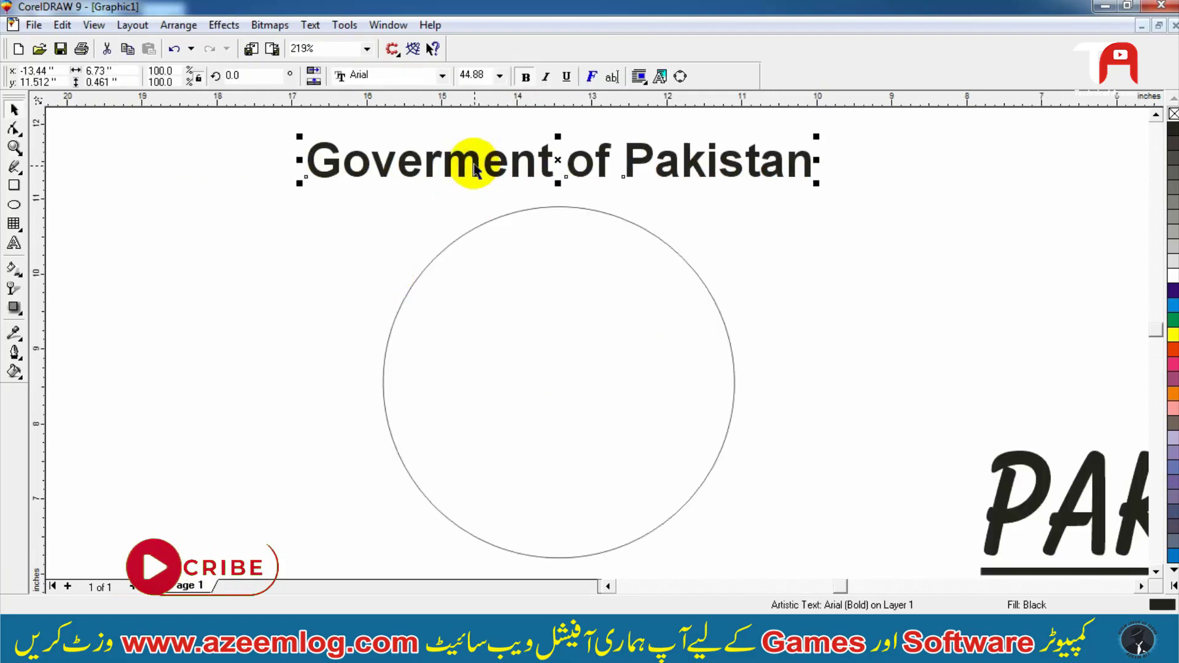
Step: Try fitting the "Goverment of Pakistan" text to the circle with Fit Text To Path and undo it
left_click(311, 26)
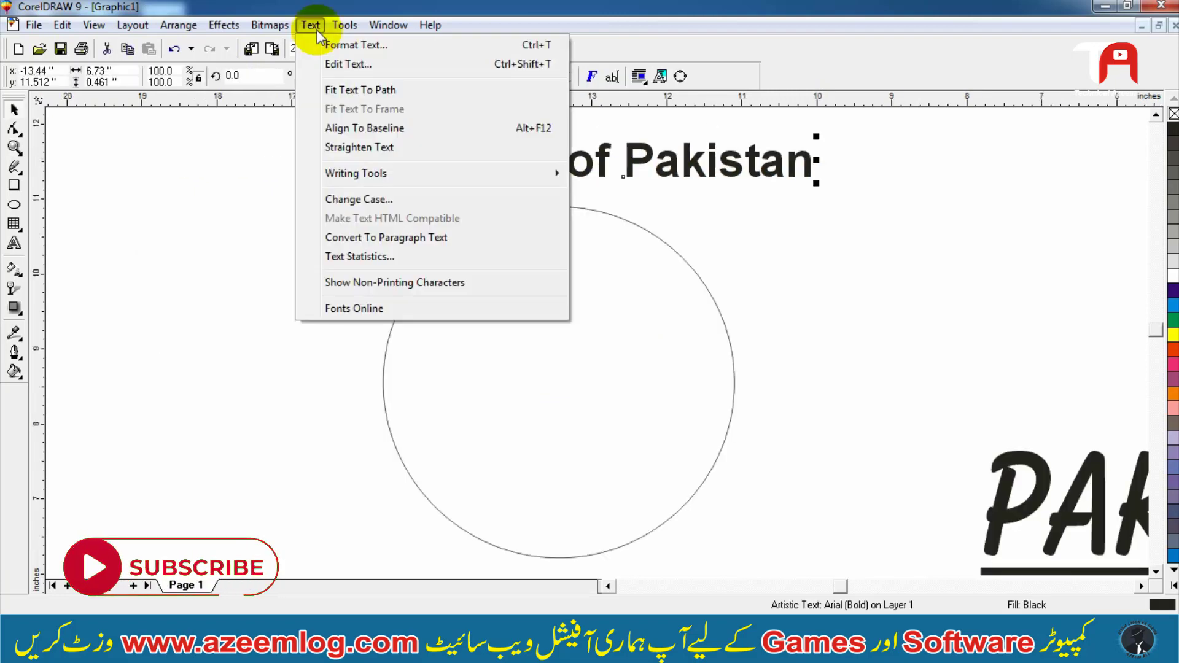
left_click(331, 93)
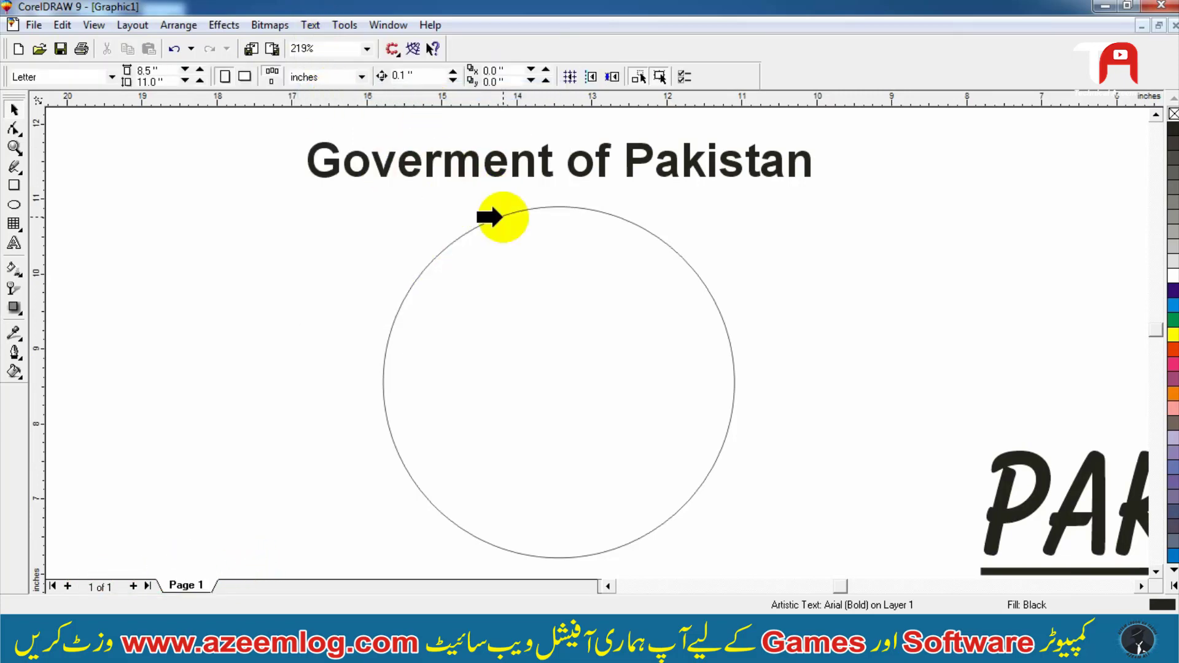
left_click(502, 216)
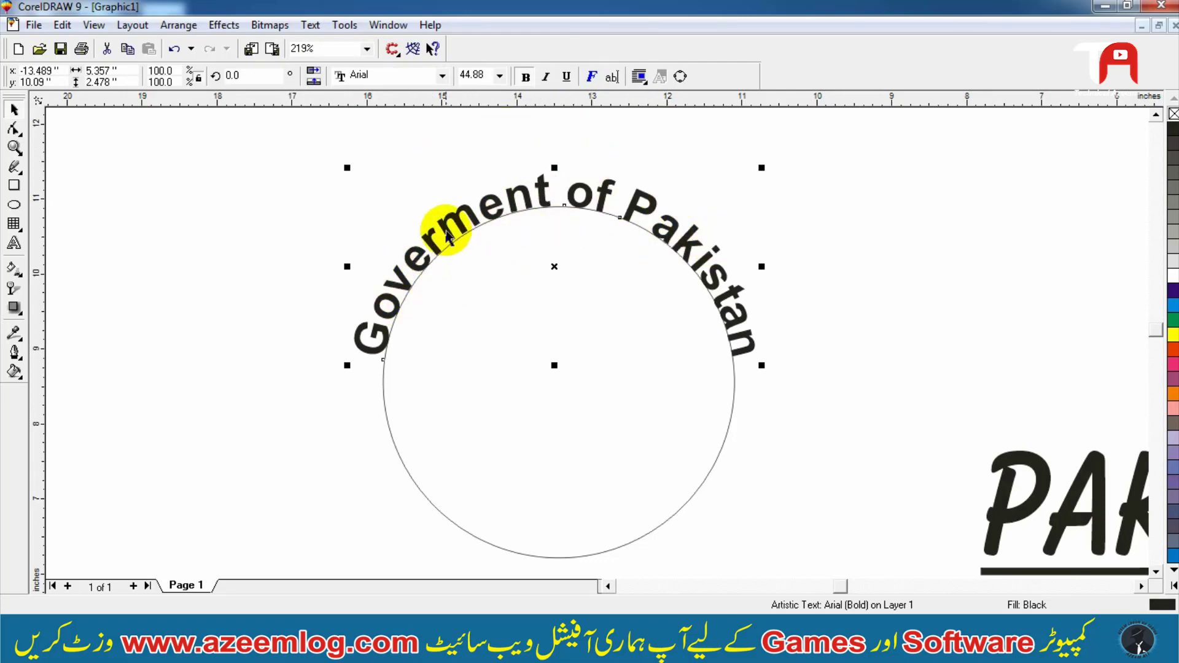
key("ctrl+z")
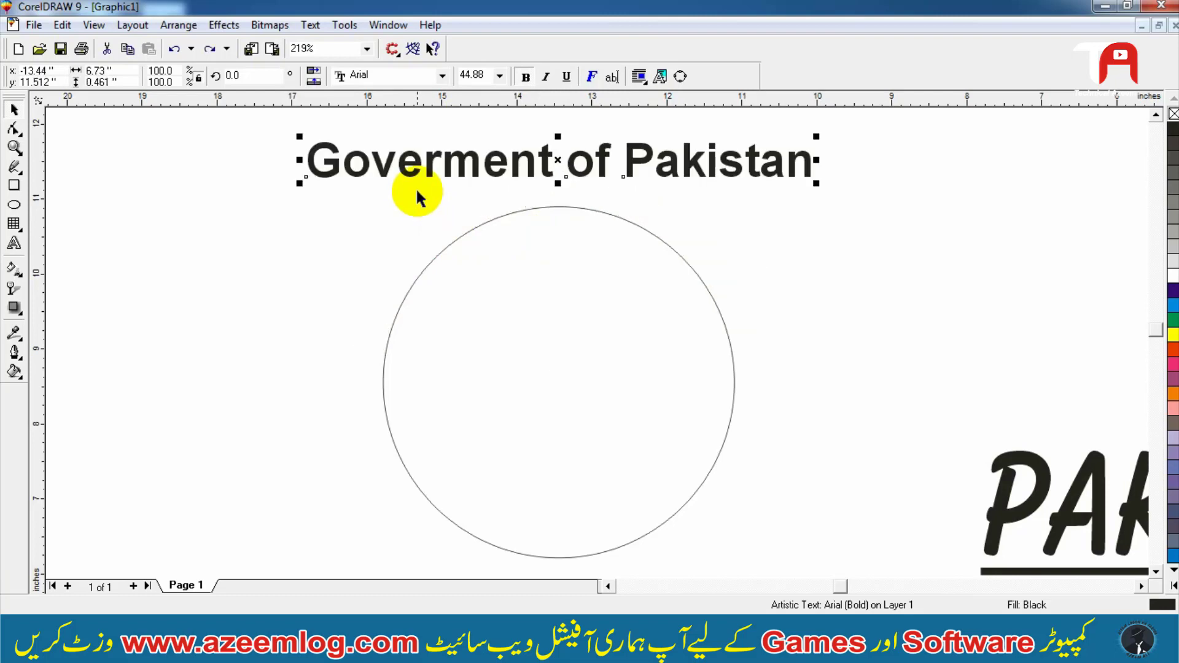
Step: Fit the "Goverment of Pakistan" text to the circle's outline and select the combined text-on-path object
left_click(413, 191)
left_click(419, 176)
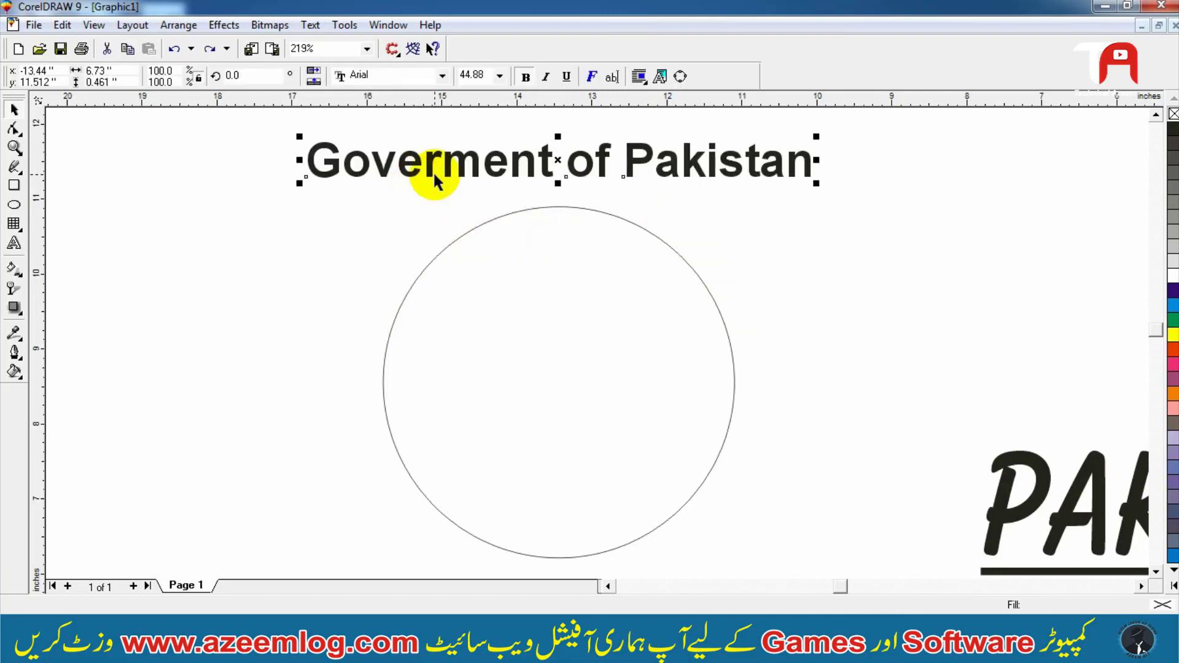
key("alt+t")
key("t")
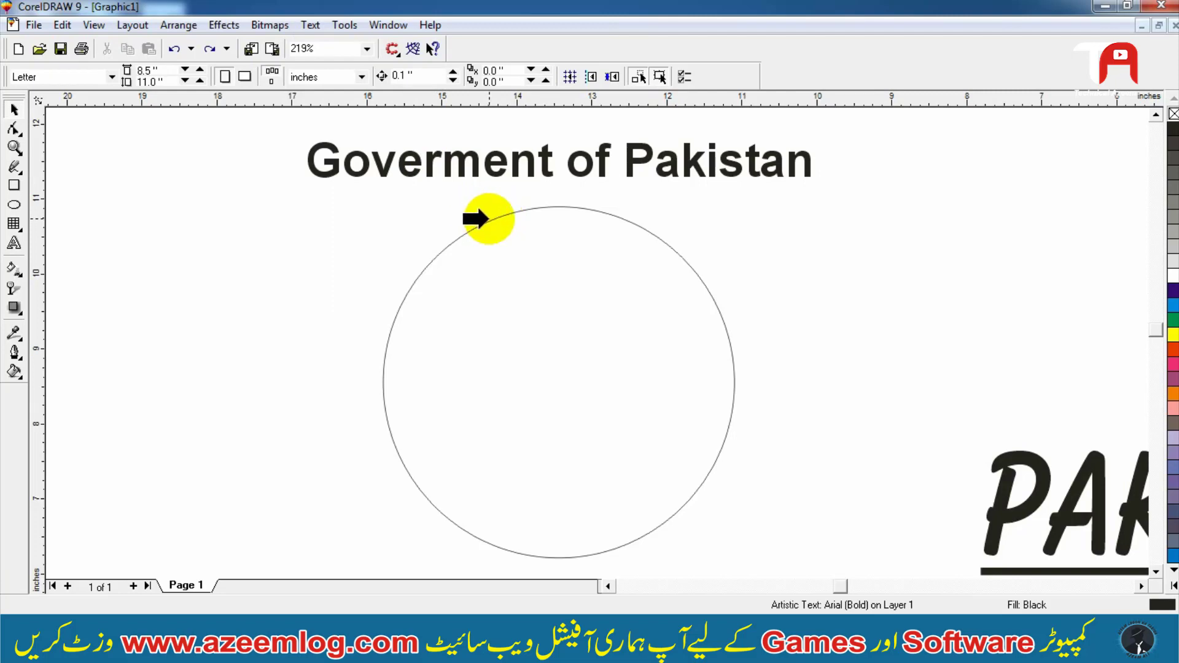
left_click(486, 218)
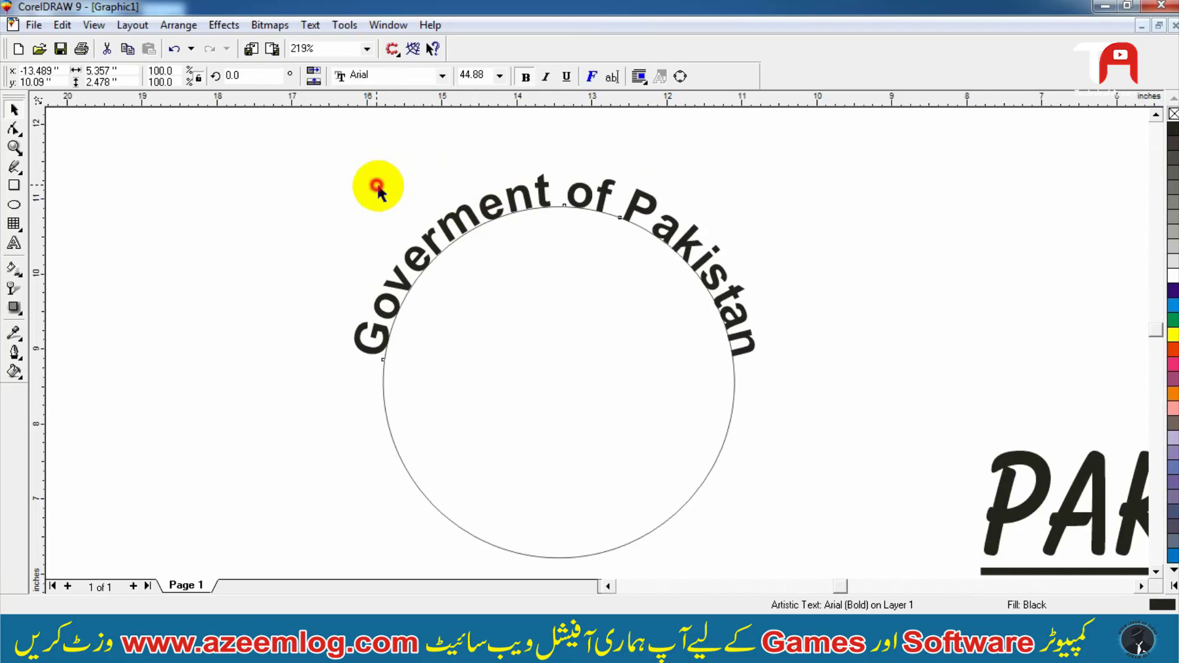
left_click(459, 218)
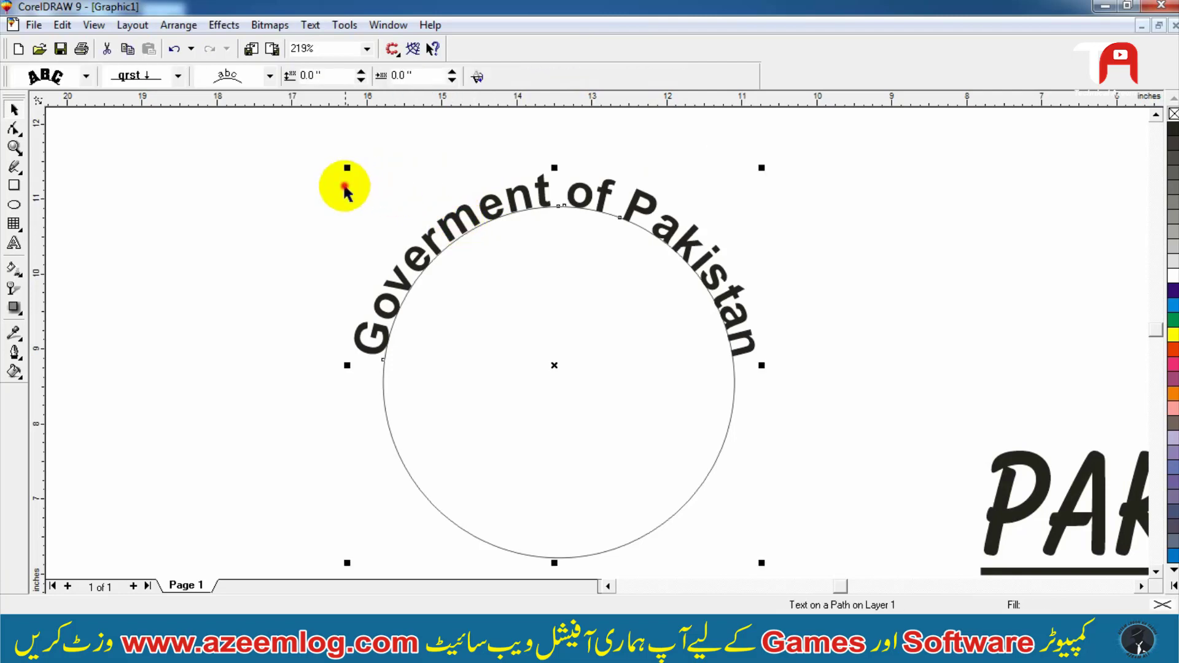
left_click(343, 185)
left_click(476, 232)
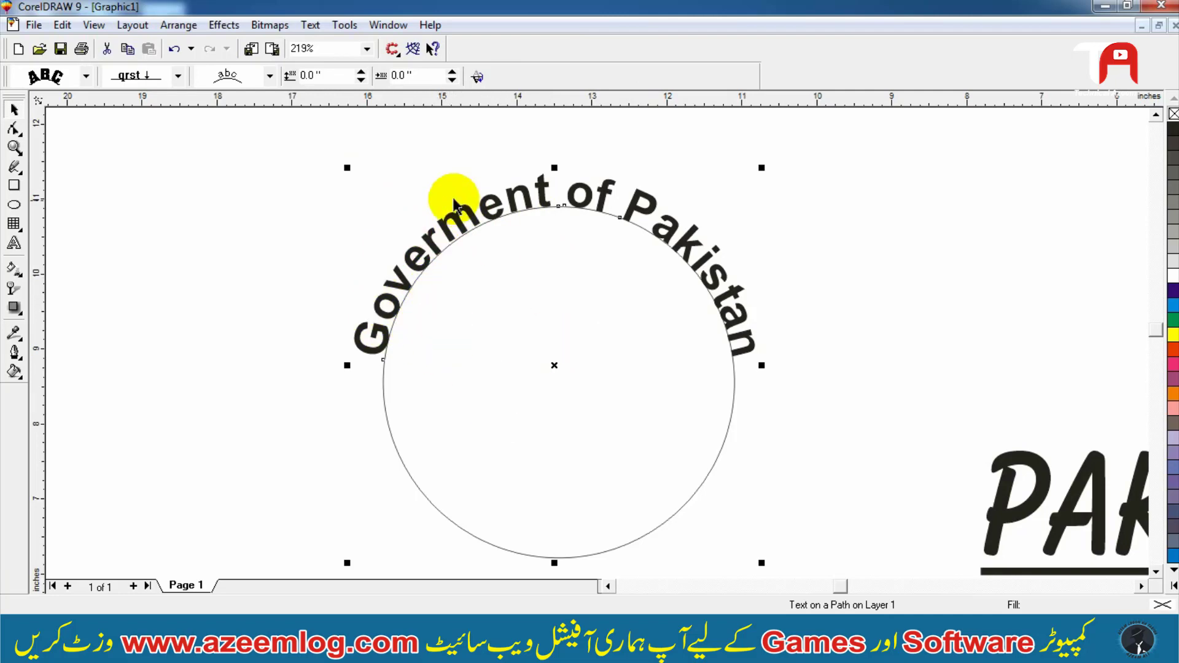
Step: Try the vertical placement that puts the curved text inside the circle and return it to the outside of the outline
left_click(84, 77)
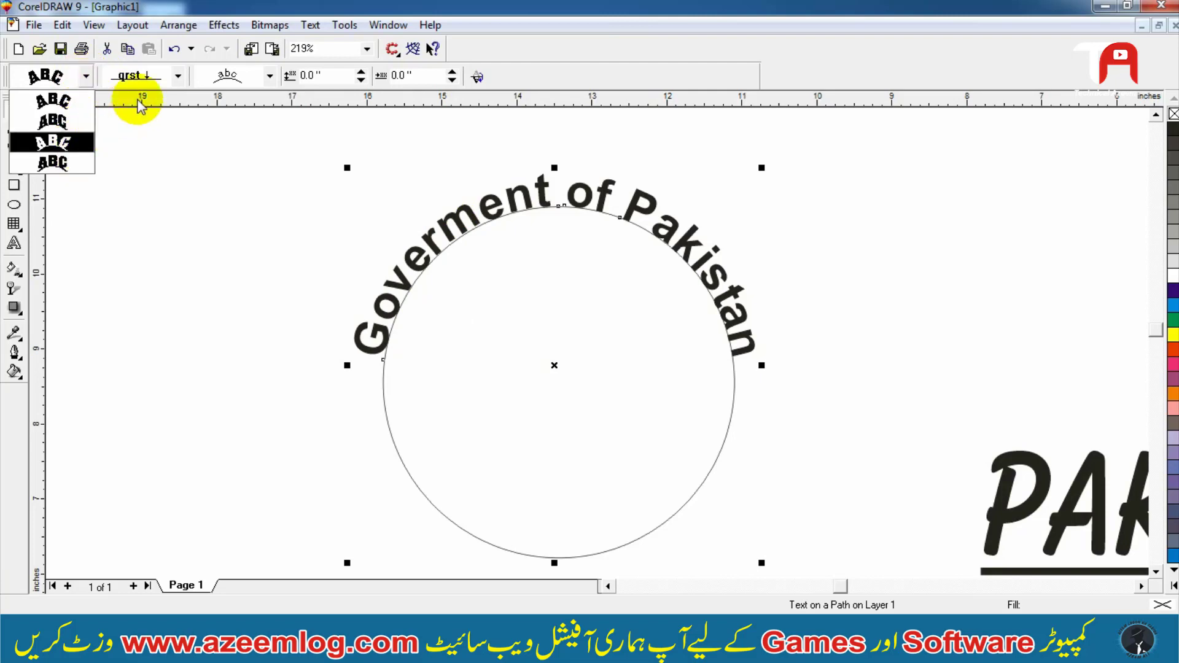
left_click(178, 73)
left_click(181, 75)
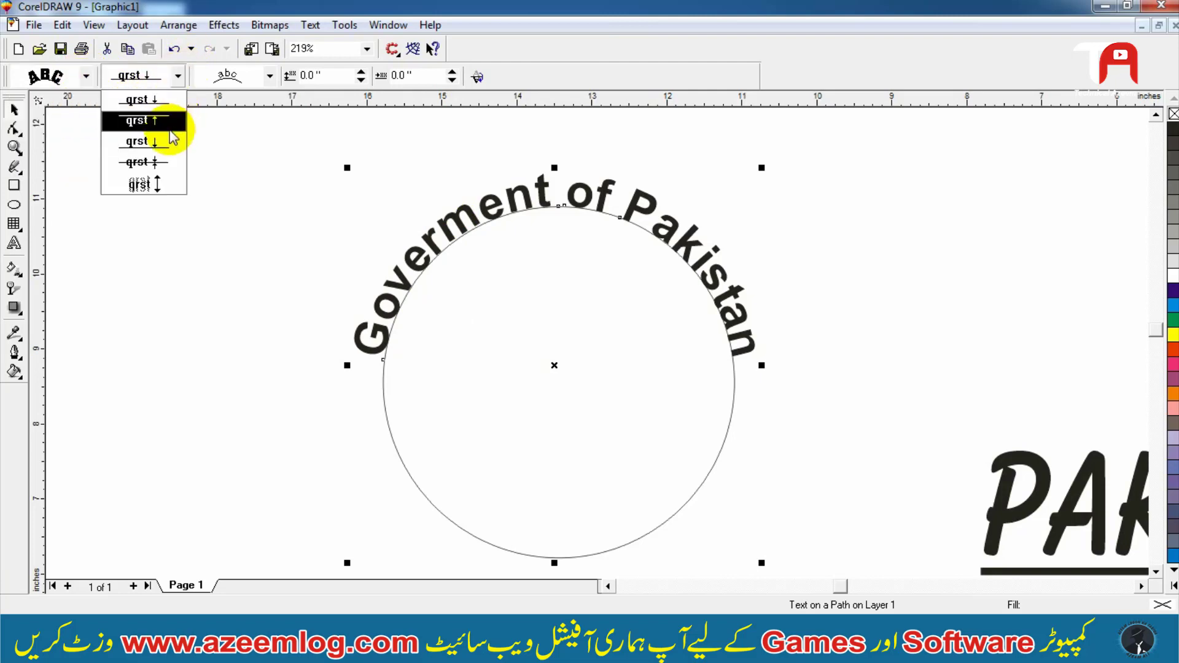
left_click(163, 121)
left_click(175, 76)
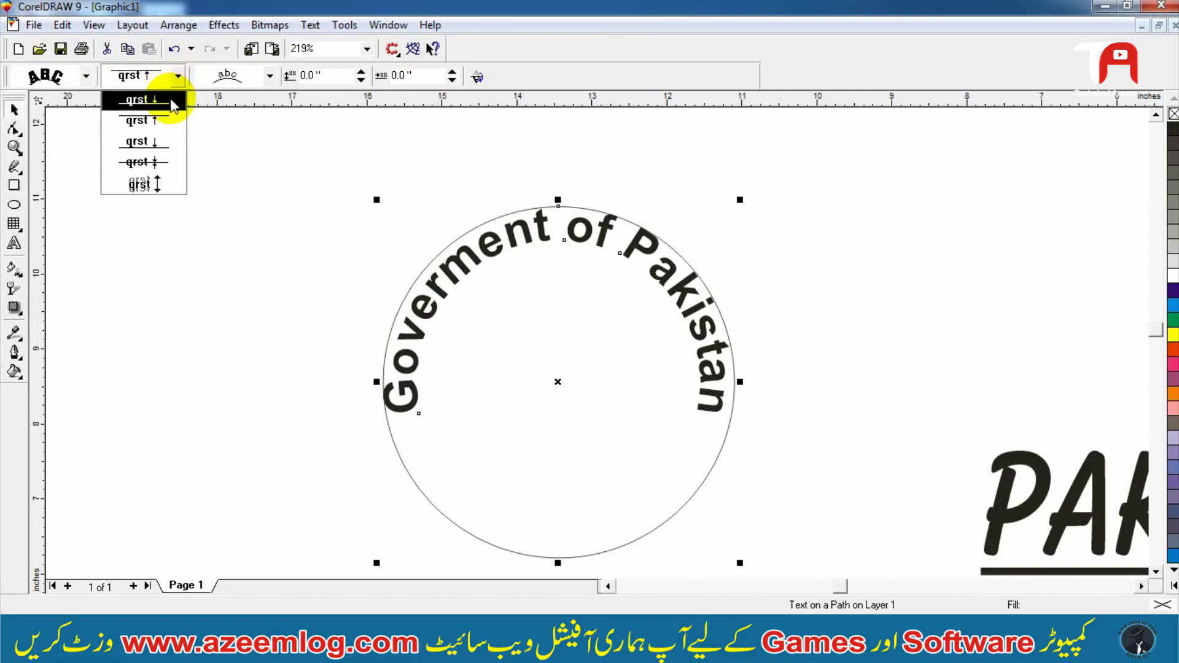
left_click(172, 105)
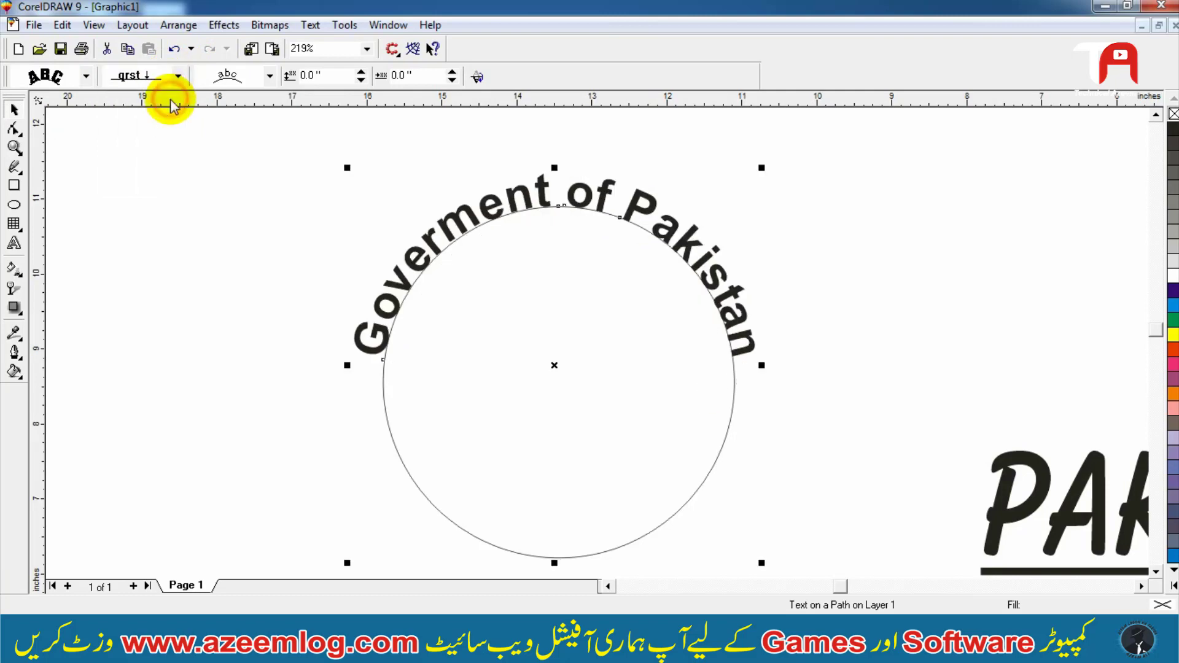
Step: Try placing the curved text around the circle's right side and restore its placement along the upper arc
left_click(269, 76)
left_click(257, 122)
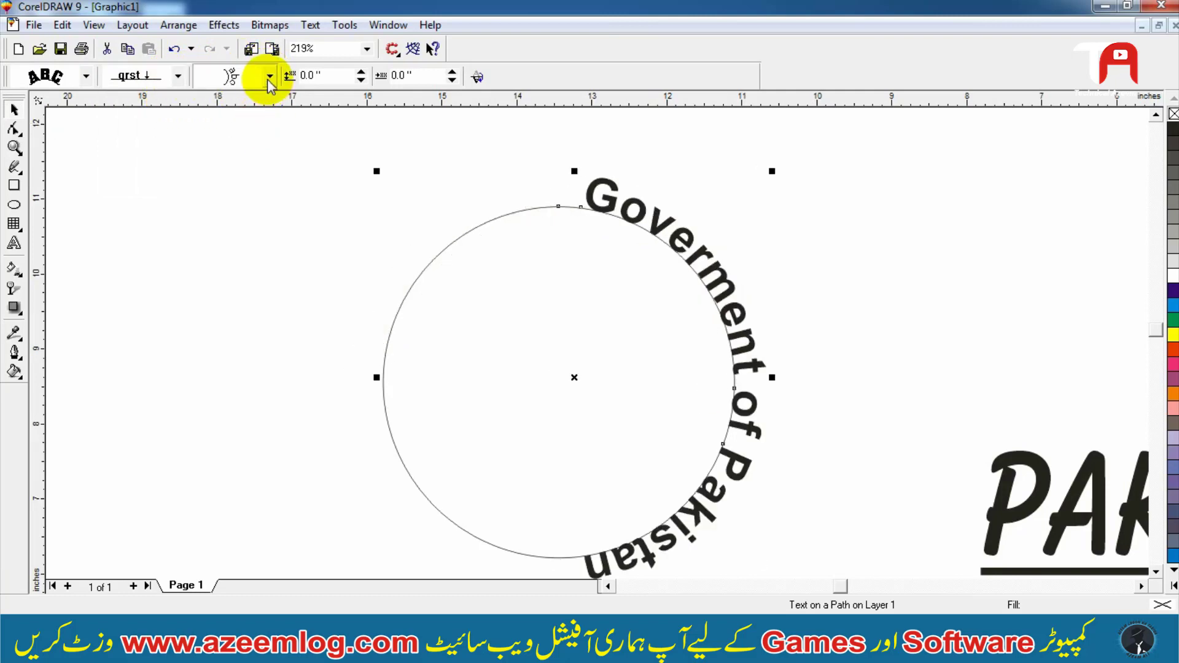
left_click(261, 82)
left_click(239, 98)
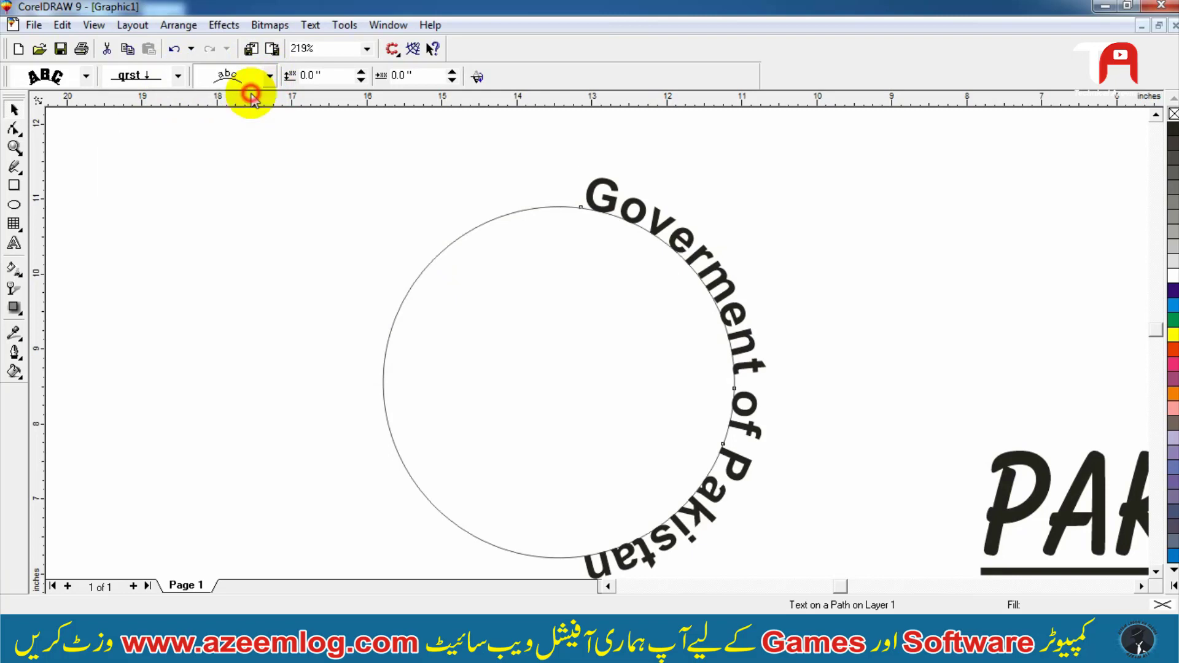
Step: Set the curved text's distance from the circle path to -0.3 inch
left_click(362, 81)
left_click(362, 80)
left_click(362, 80)
left_click(362, 80)
left_click(362, 80)
left_click(362, 81)
left_click(360, 74)
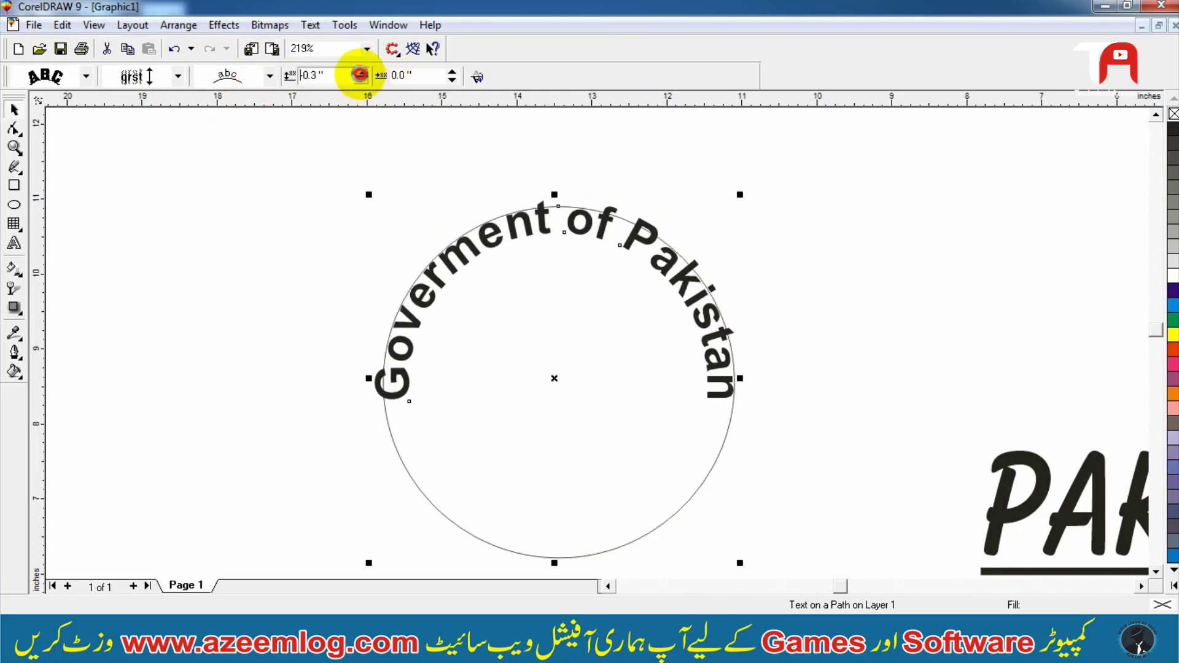
Step: Set the curved text's distance from the circle path back to 0.0 inch
left_click(360, 74)
left_click(359, 74)
left_click(360, 74)
left_click(360, 74)
left_click(361, 74)
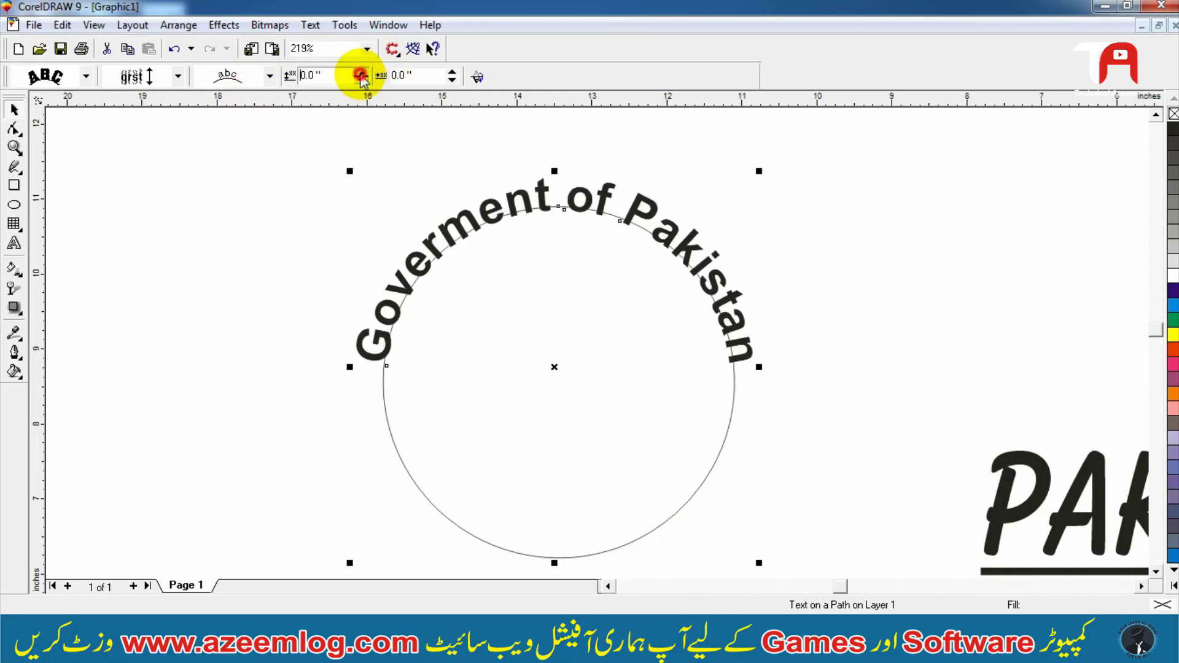
left_click(360, 74)
left_click(361, 74)
left_click(361, 80)
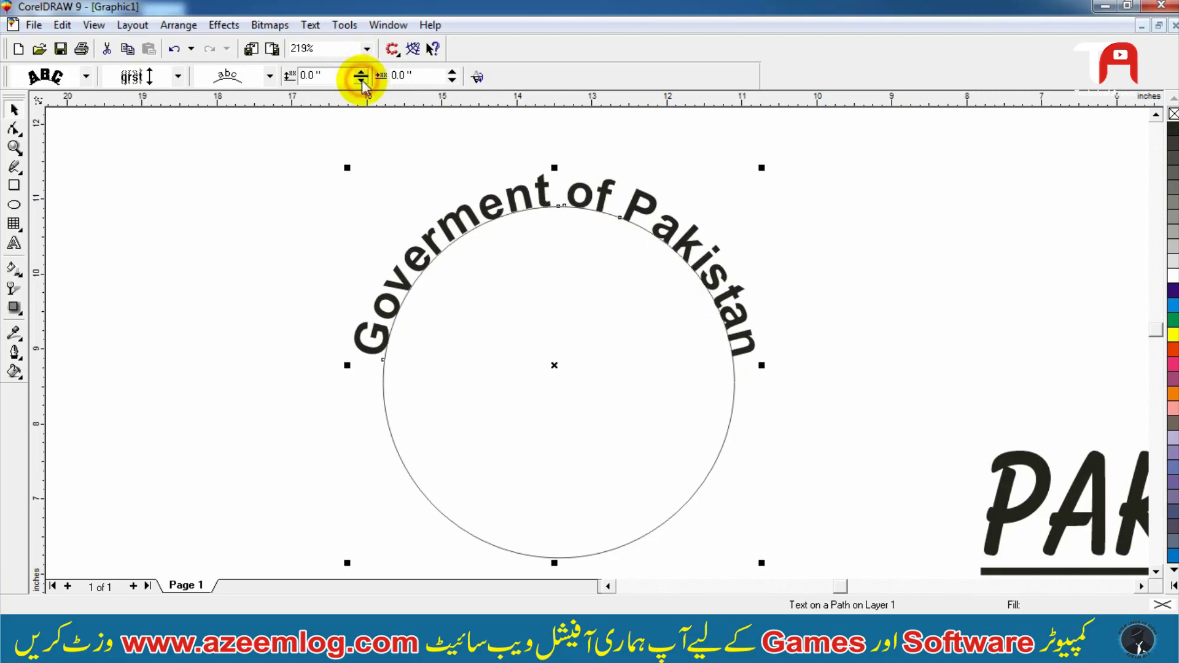
Step: Move the circle and its curved text together slightly to the right and keep the combined object selected
left_click(508, 177)
left_click_drag(508, 177, 570, 181)
left_click(471, 215)
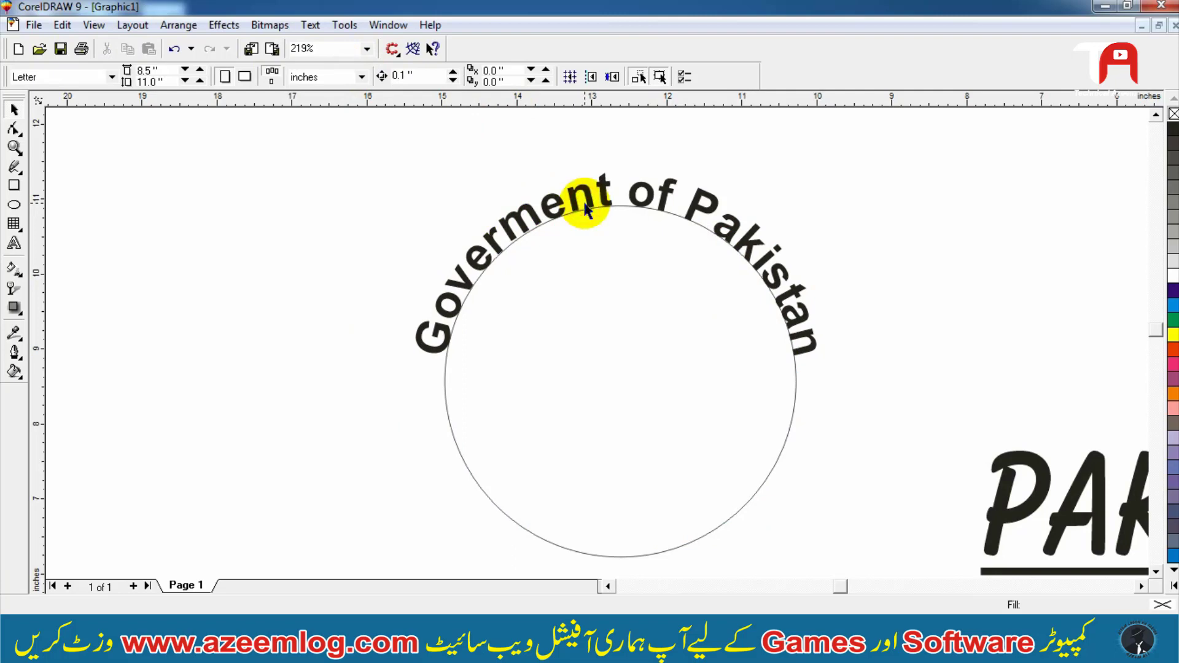
left_click(586, 209)
key("F3")
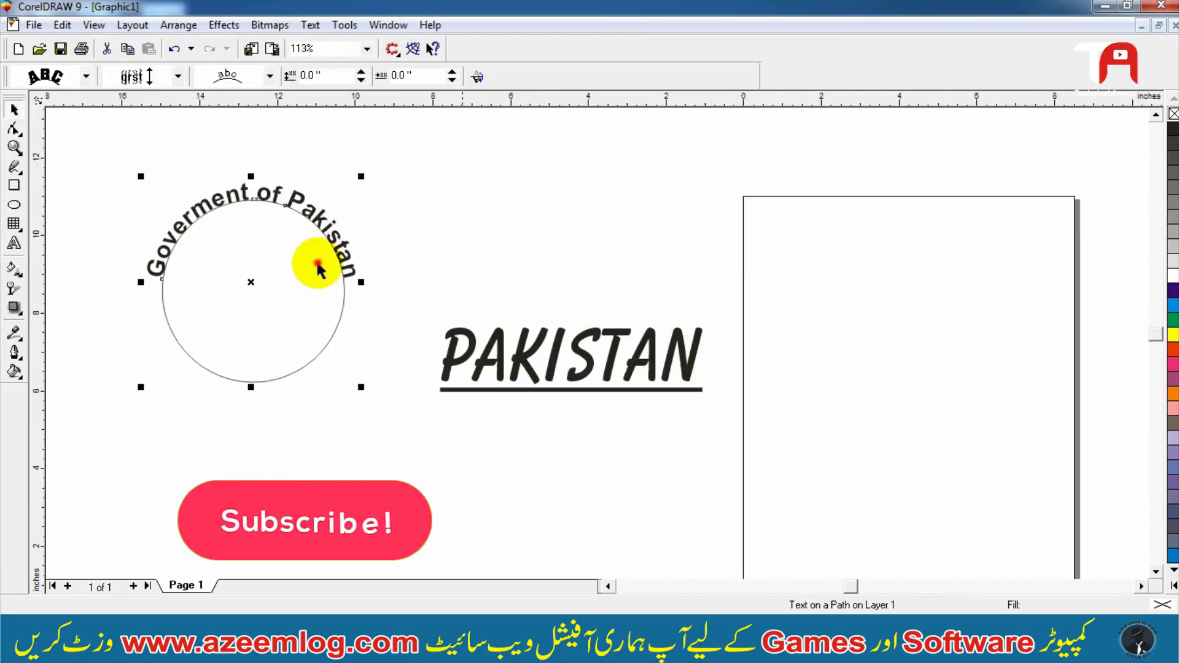
Step: Convert the curved "Goverment of Pakistan" text to curves
left_click_drag(317, 268, 398, 222)
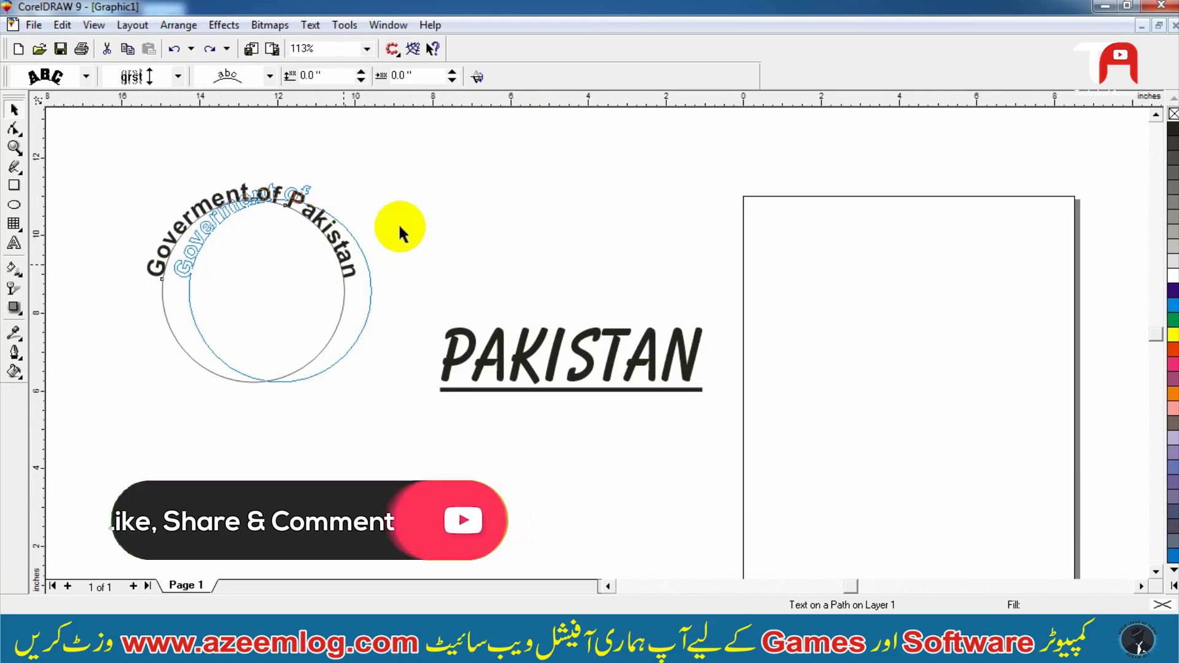
key("Escape")
key("ctrl+q")
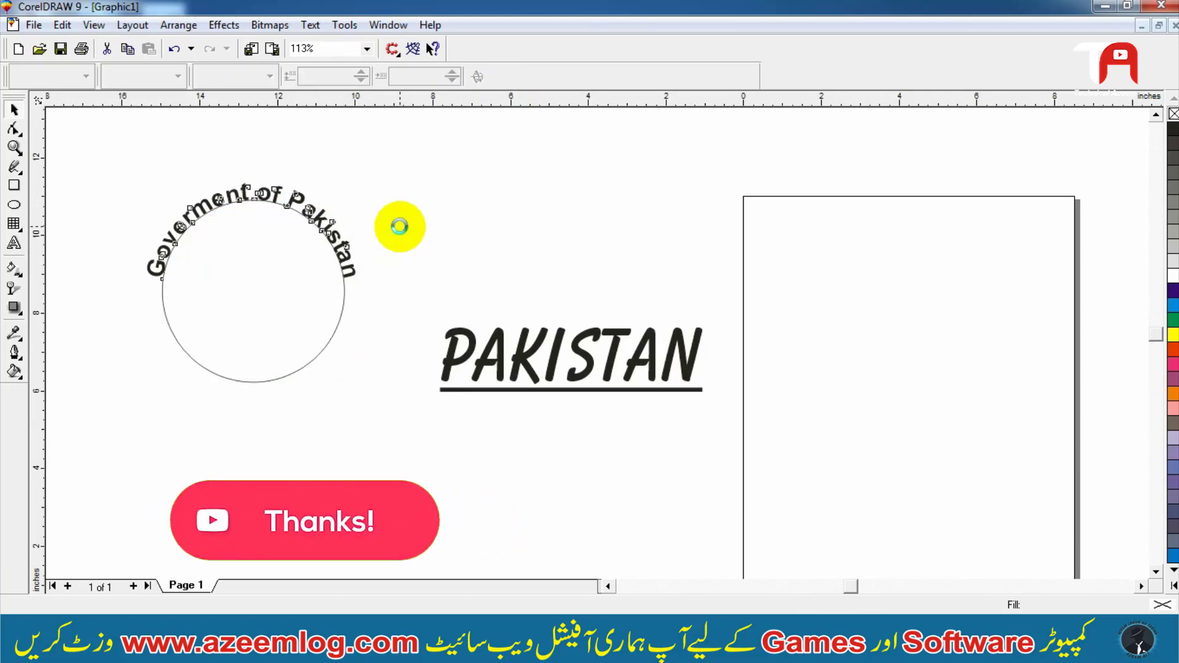
left_click(400, 228)
left_click(347, 252)
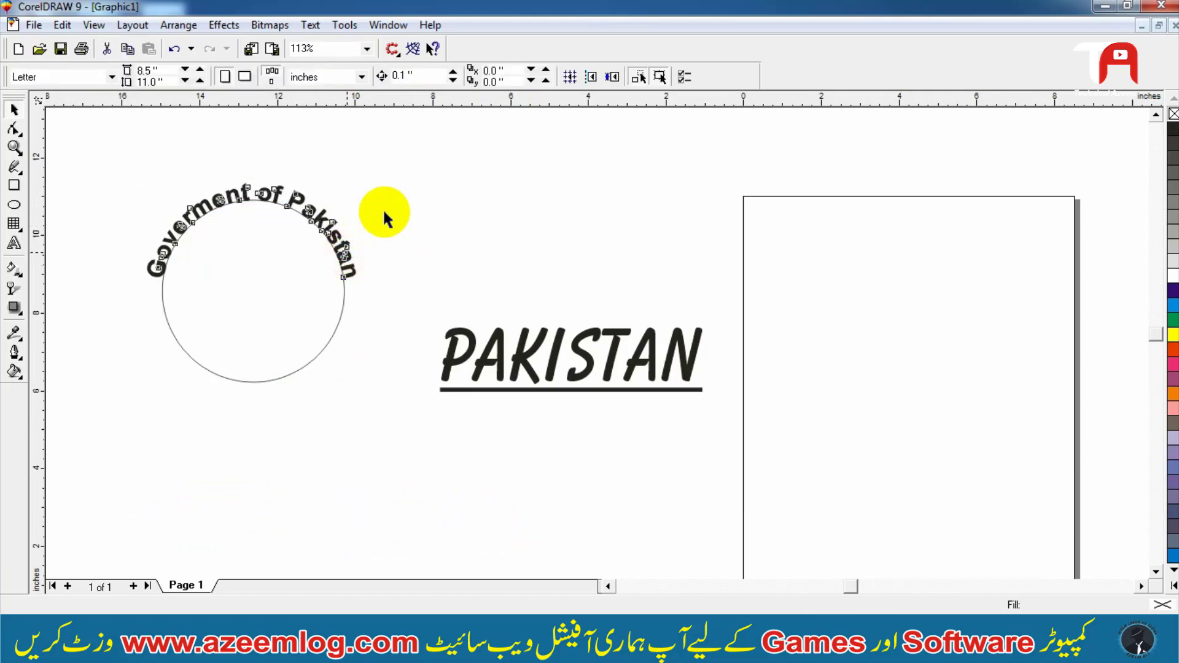
Step: Move the converted arc of lettering off the circle, up and to the right above the "PAKISTAN" text
key("space")
left_click_drag(340, 233, 514, 198)
left_click(346, 183)
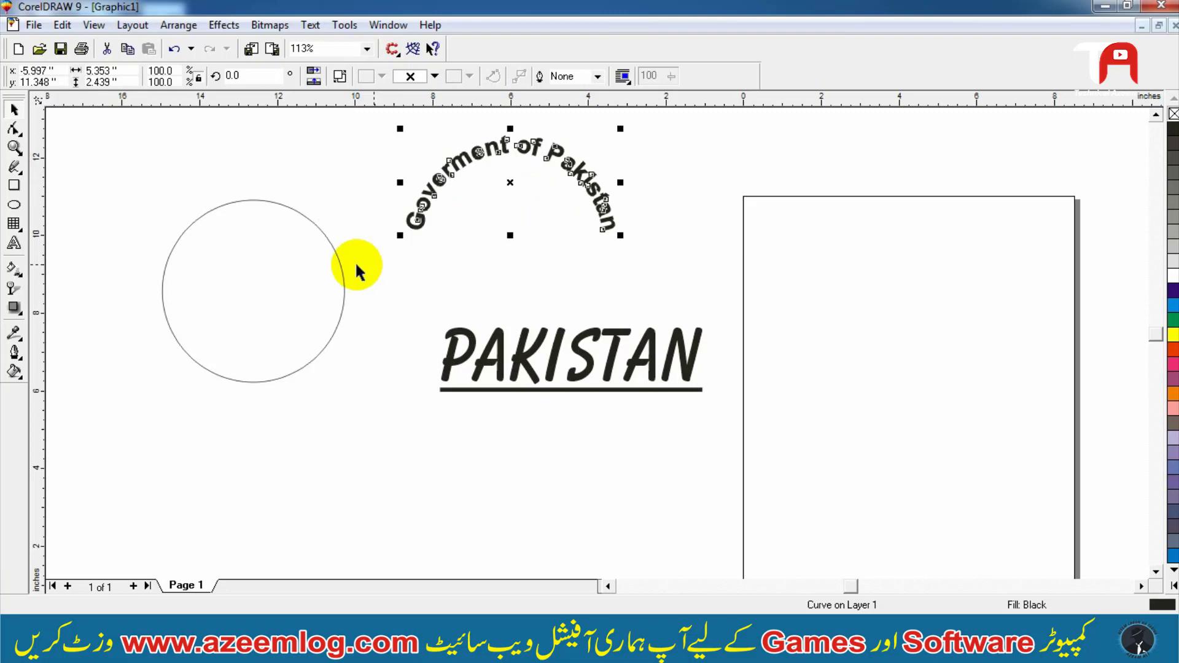
Step: Delete the converted lettering, the circle and the underlined "PAKISTAN" text from the drawing area
key("Delete")
left_click(297, 258)
key("Delete")
left_click(653, 368)
key("Delete")
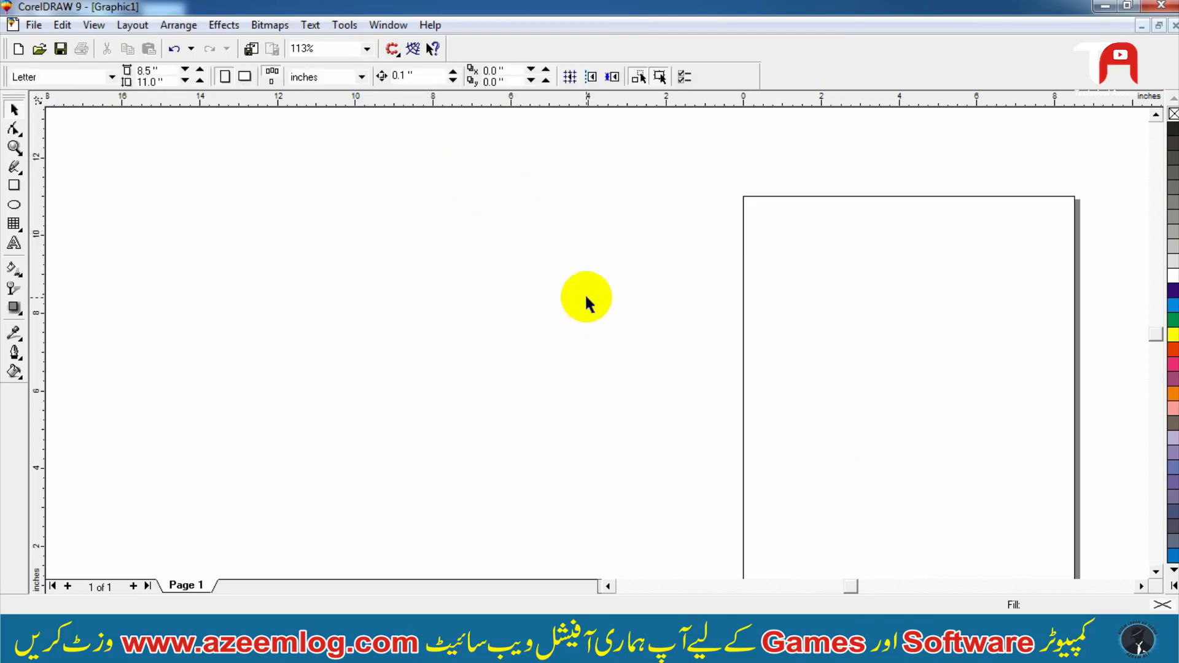
Step: Draw a small rectangle about 1.3 by 0.7 inches in the empty area outside the page
left_click(311, 25)
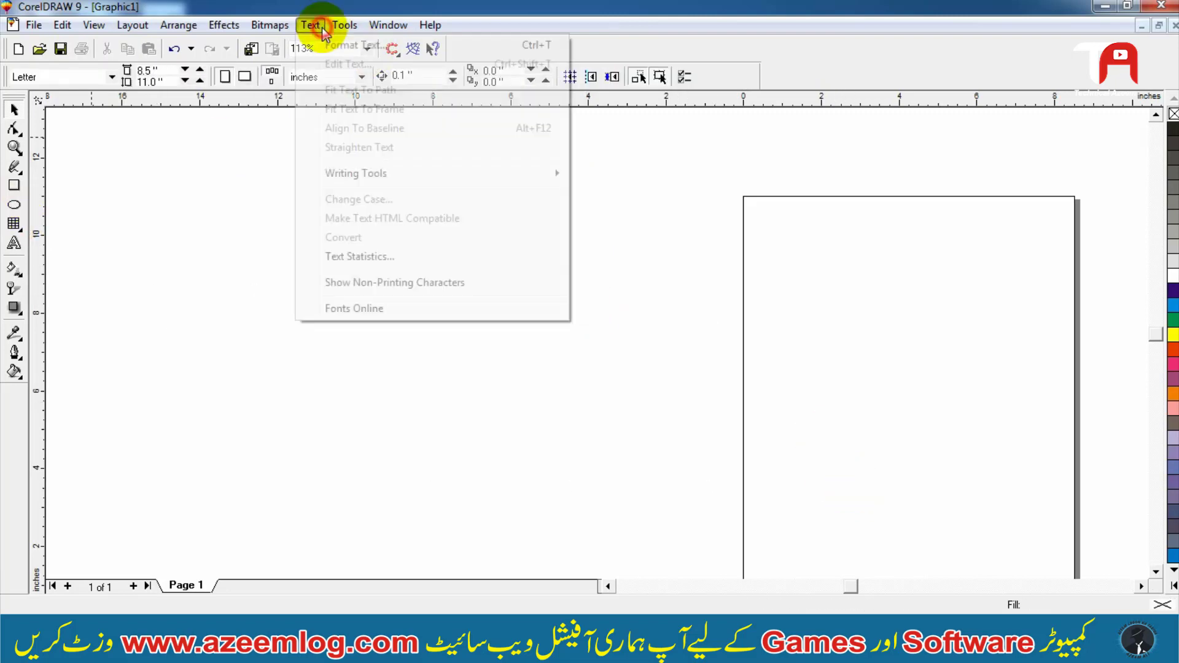
left_click(94, 185)
left_click_drag(194, 216, 250, 245)
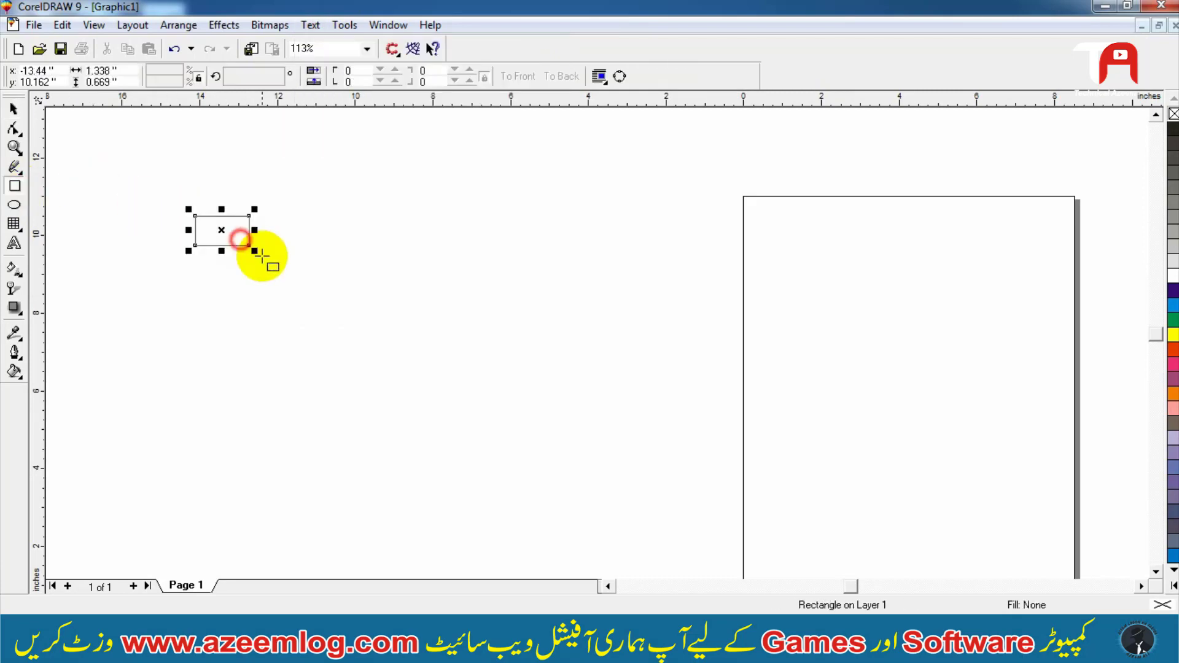
left_click(310, 25)
left_click(258, 134)
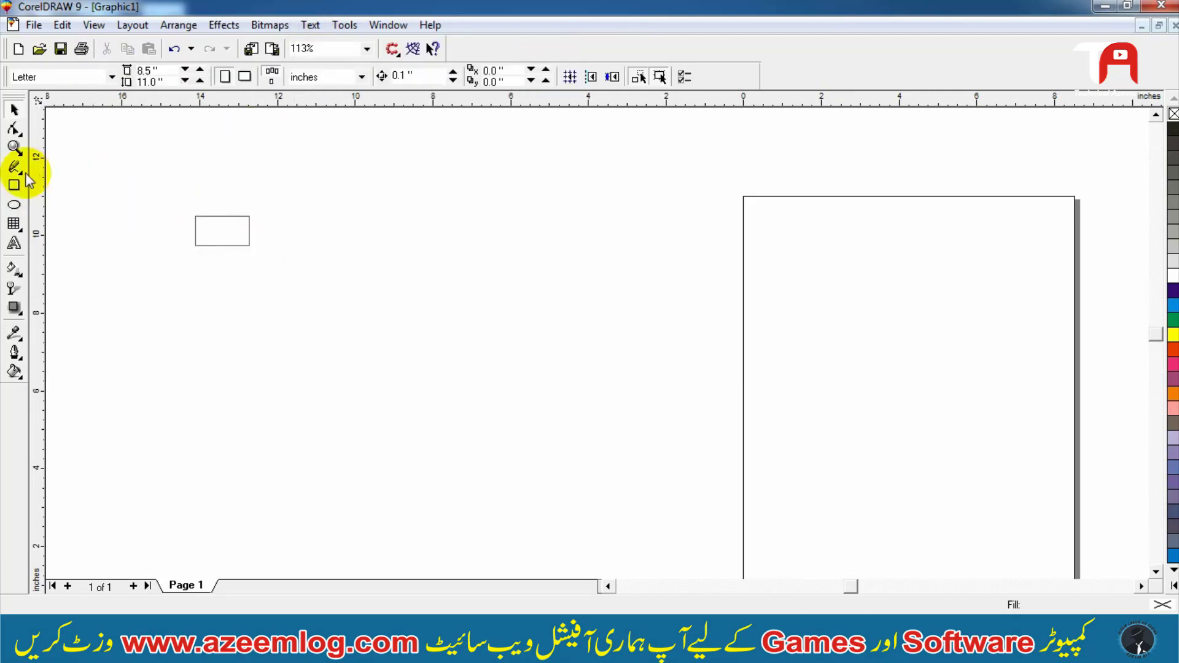
Step: Add the artistic text "{Akistan" just above the rectangle
left_click(14, 243)
left_click(185, 172)
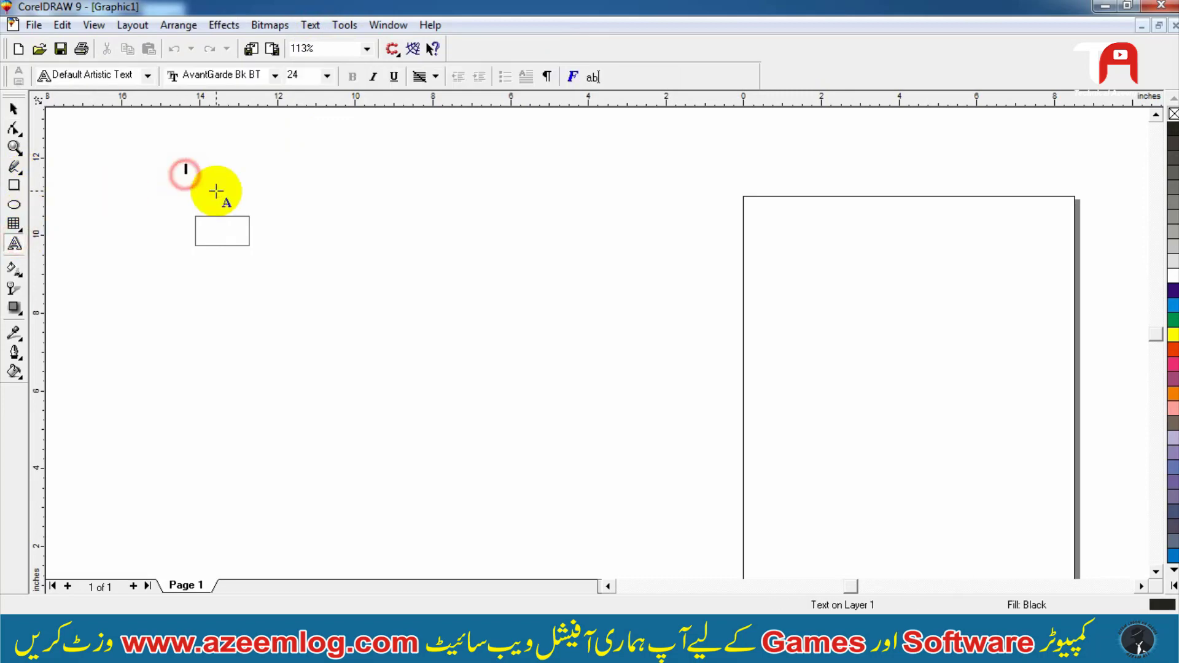
type("{akistan")
key("ctrl+space")
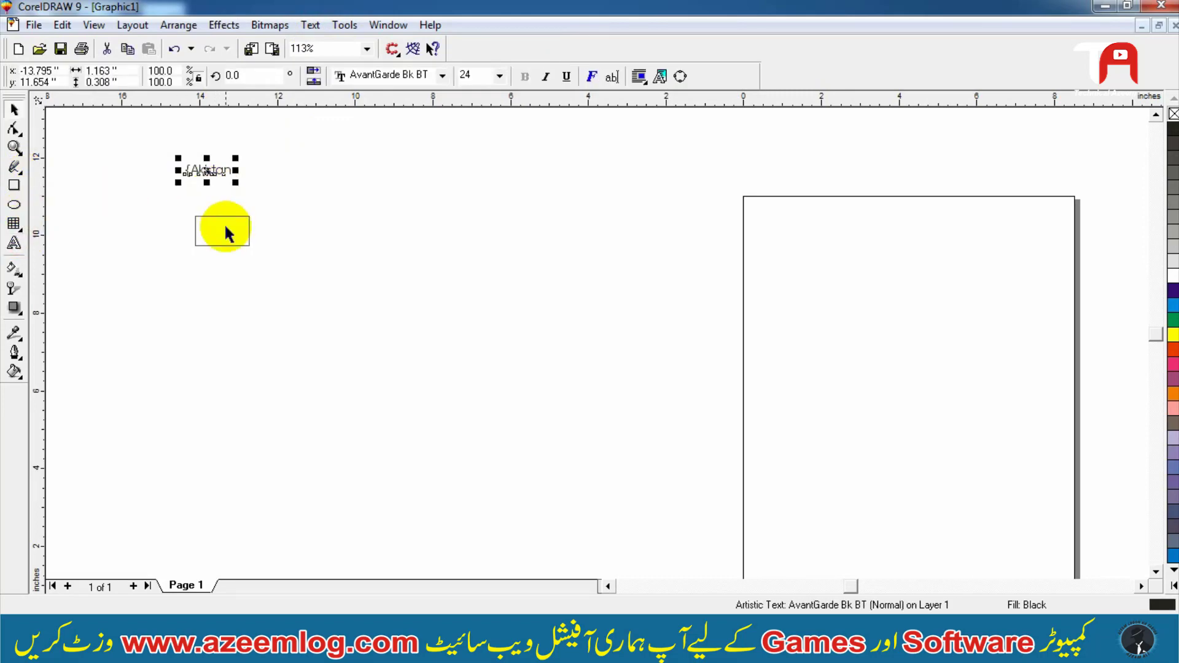
Step: Centre the new text horizontally over the rectangle
left_click(227, 234, "shift")
key("c")
left_click(226, 234, "shift")
Step: Replace the opening brace at the start of the text with "P" so that it reads "Pakistan"
key("F2")
left_click_drag(177, 150, 336, 247)
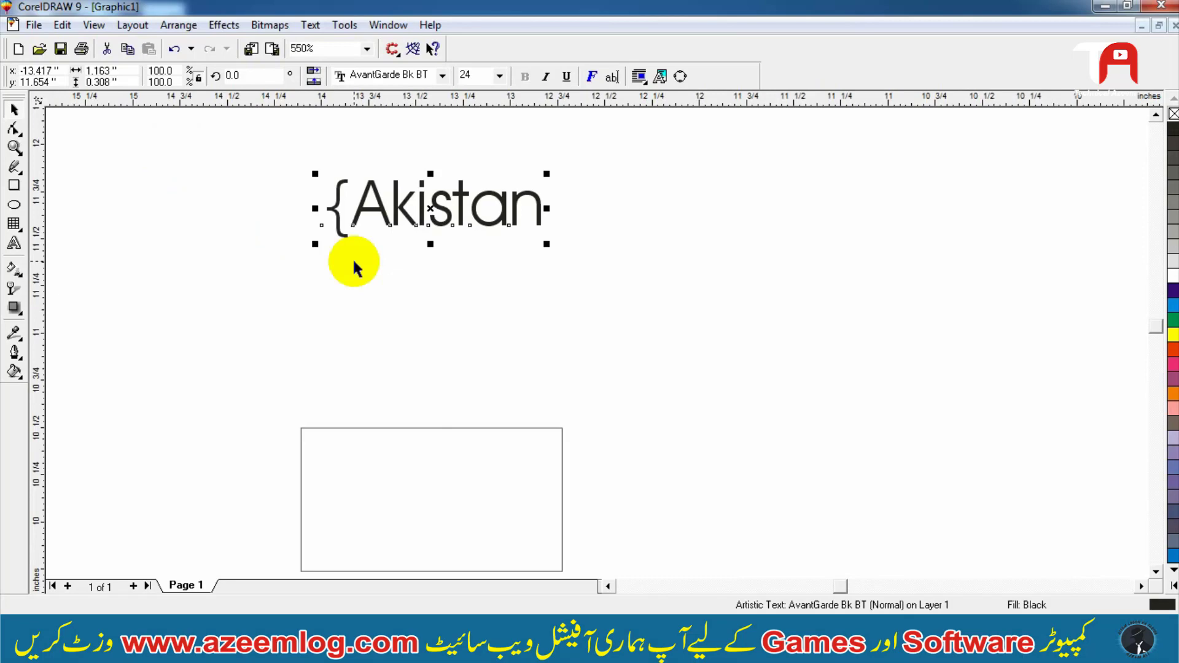
key("F8")
key("Home")
key("shift+Right")
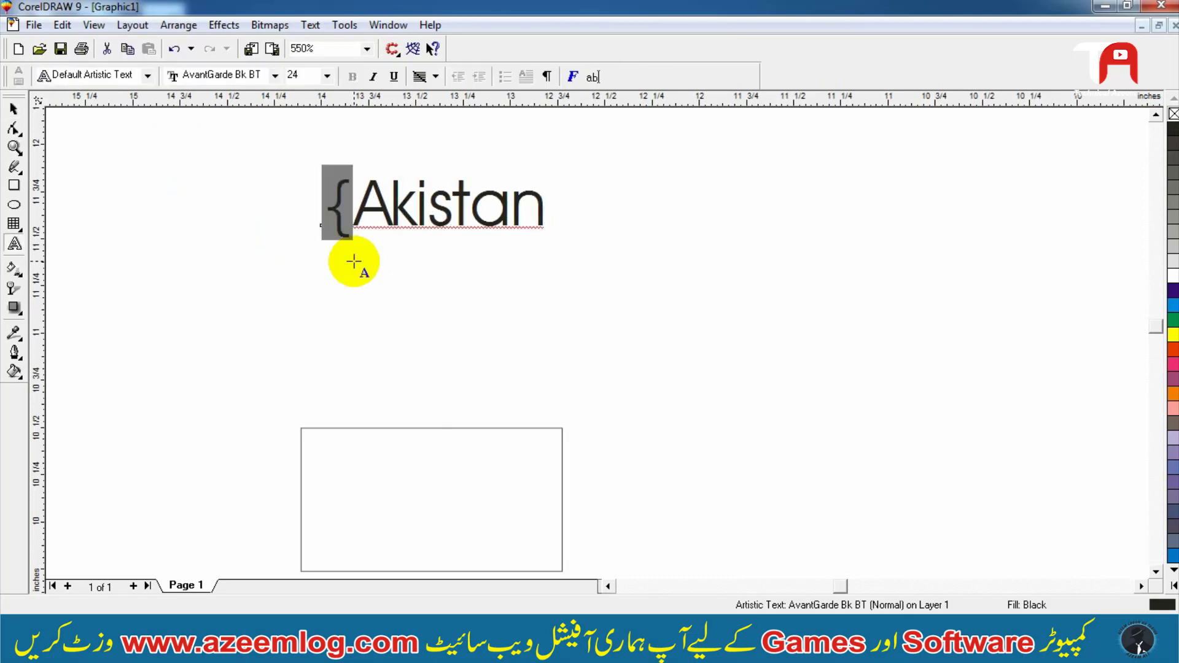
type("P")
key("ctrl+space")
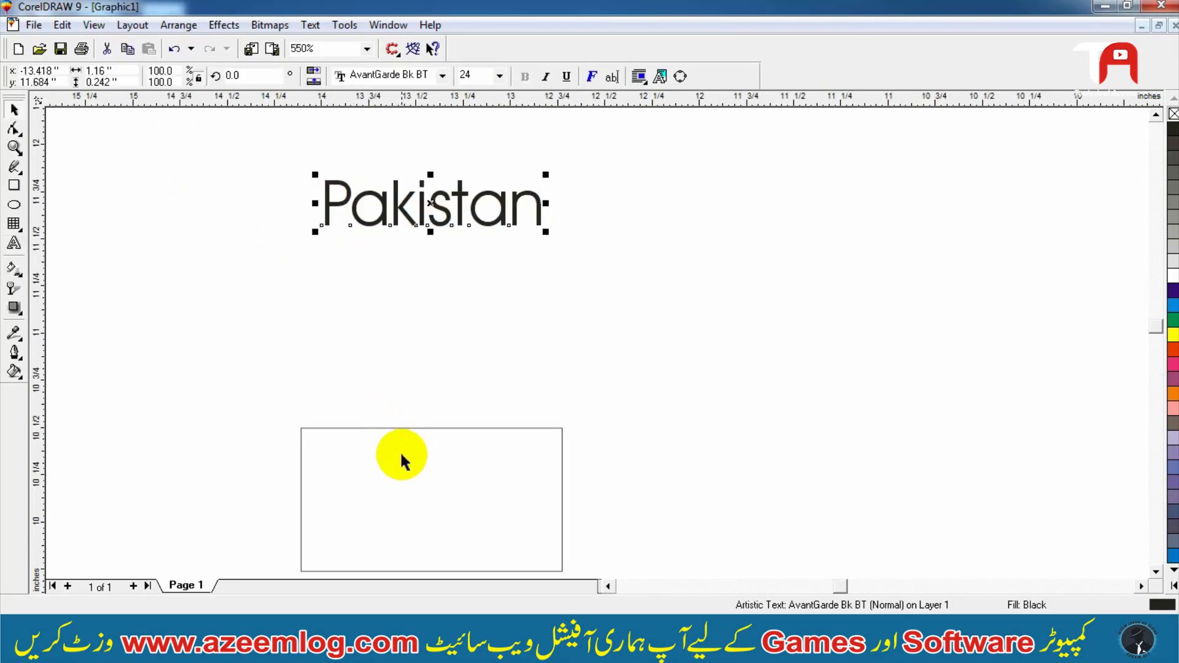
Step: Scale the "Pakistan" text up about its centre to about 1.48 by 0.31 inches
left_click(312, 25)
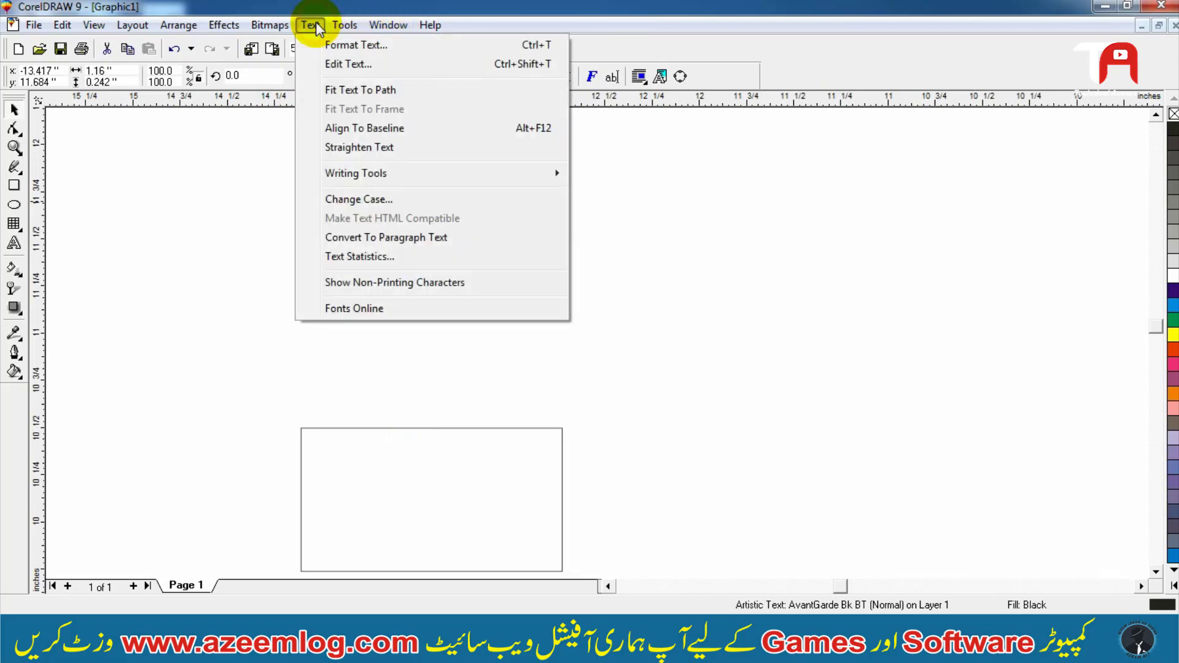
left_click(346, 110)
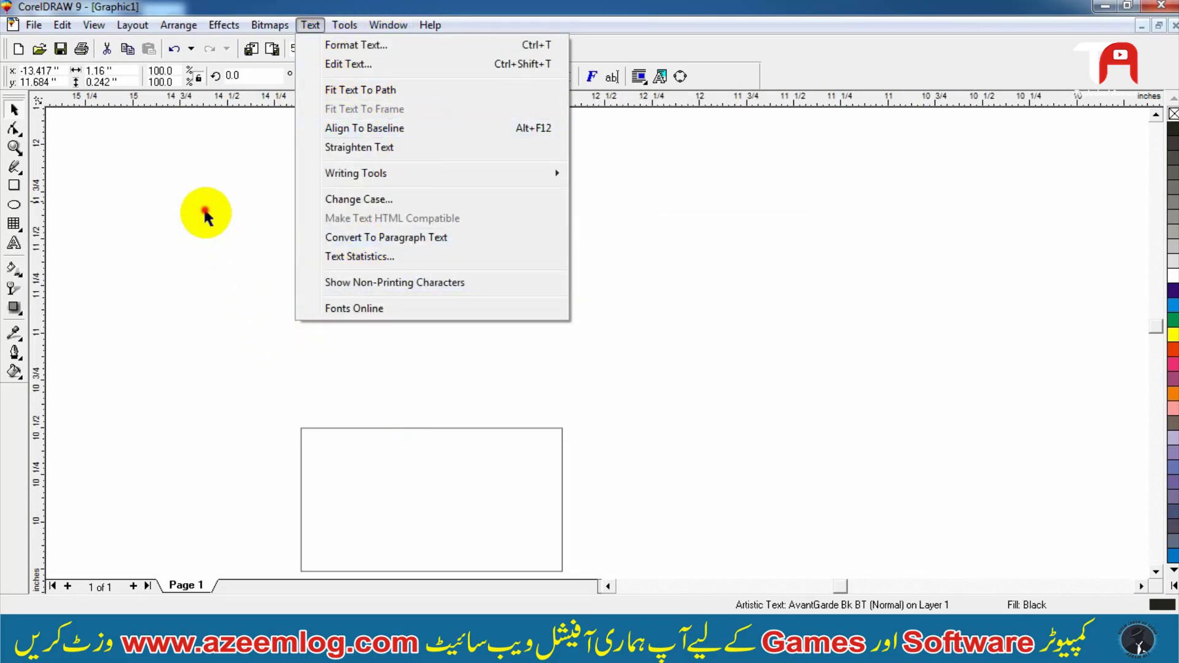
left_click(257, 181)
left_click(526, 203)
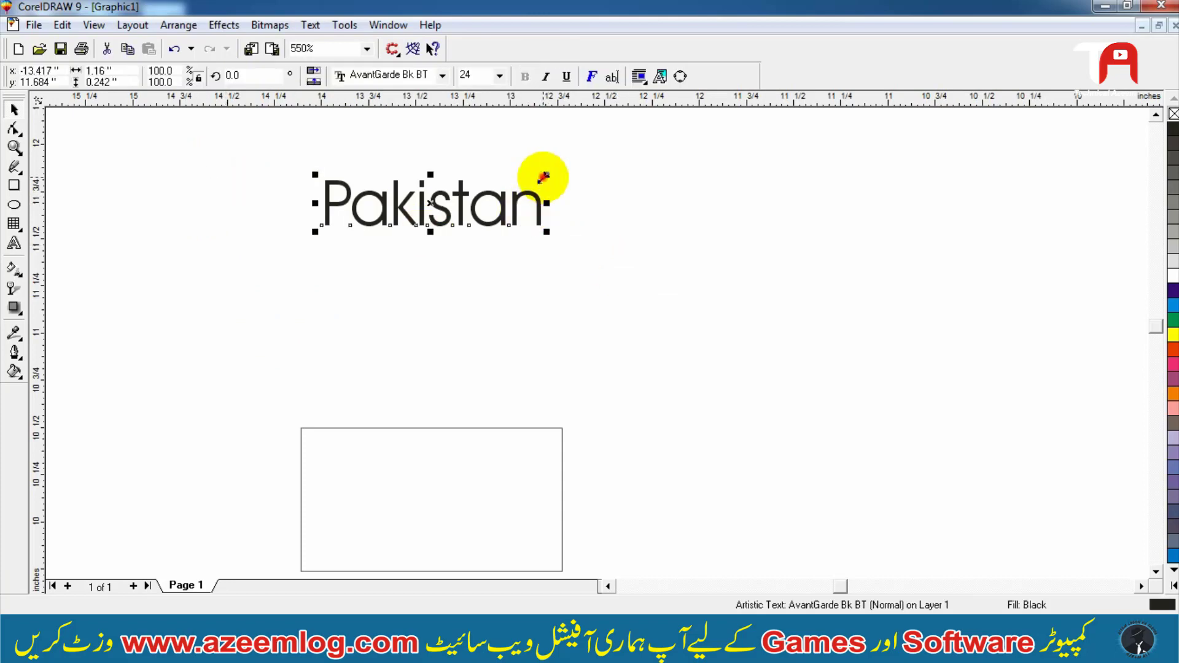
left_click_drag(543, 178, 576, 169)
Step: Apply Align To Baseline to the "Pakistan" text and move it slightly down, to about y 11.61 inches
left_click(312, 24)
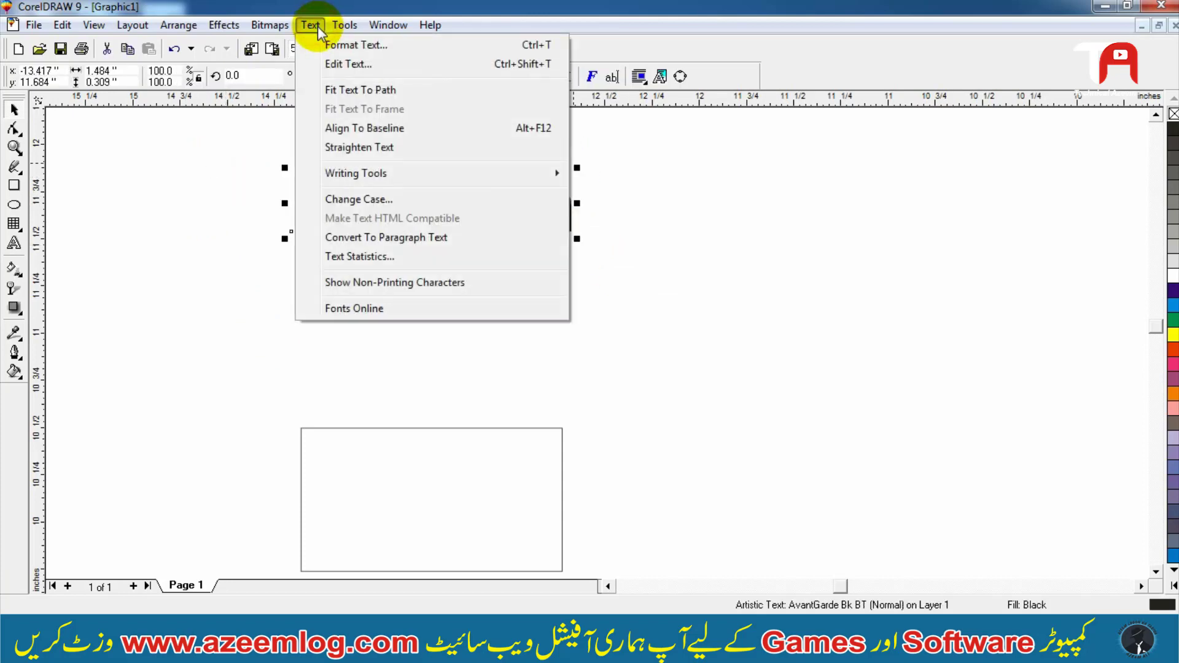
left_click(353, 127)
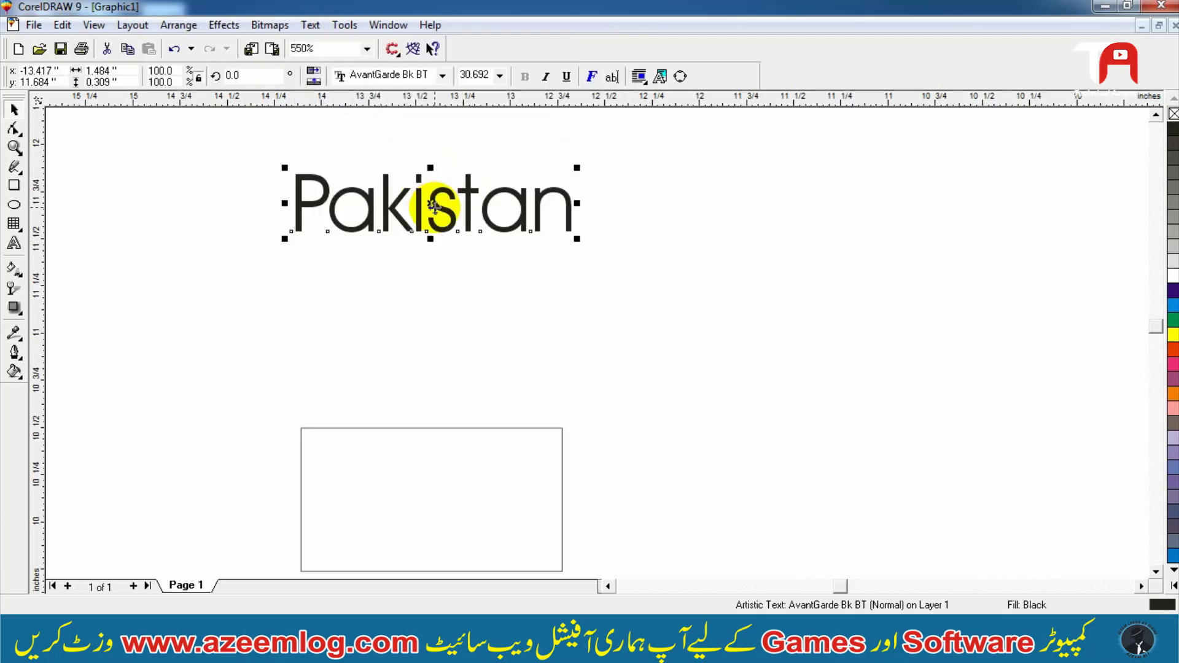
left_click_drag(435, 197, 434, 214)
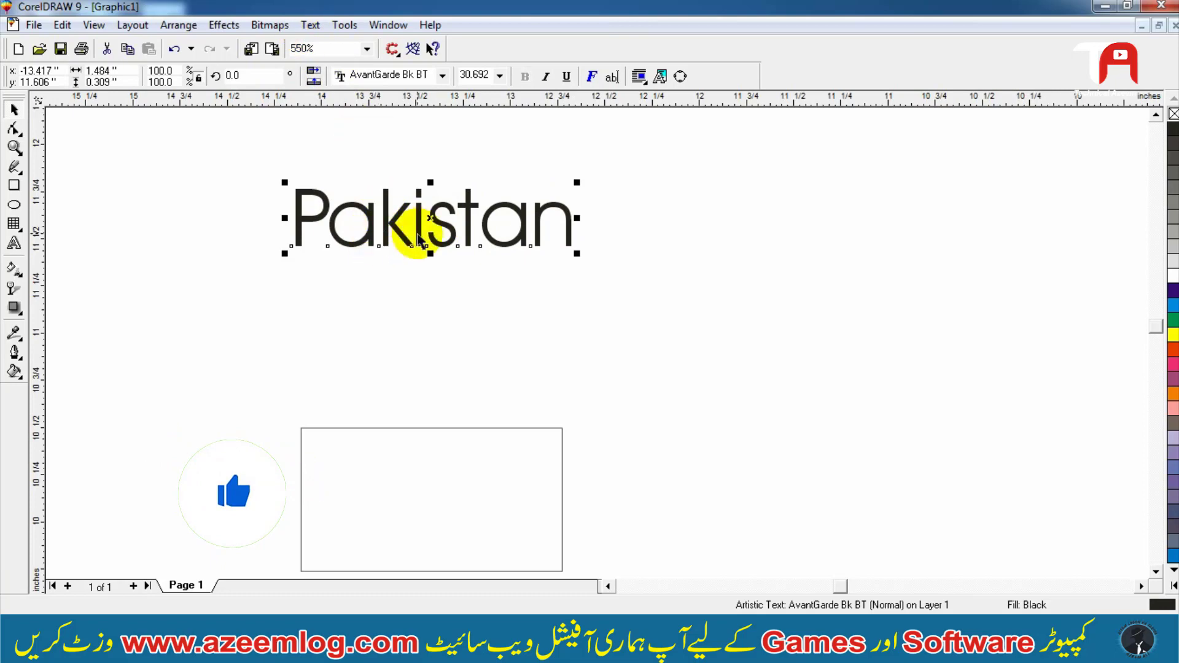
Step: Apply Straighten Text to the "Pakistan" text and shift it down to about y 11.52 inches
left_click(310, 24)
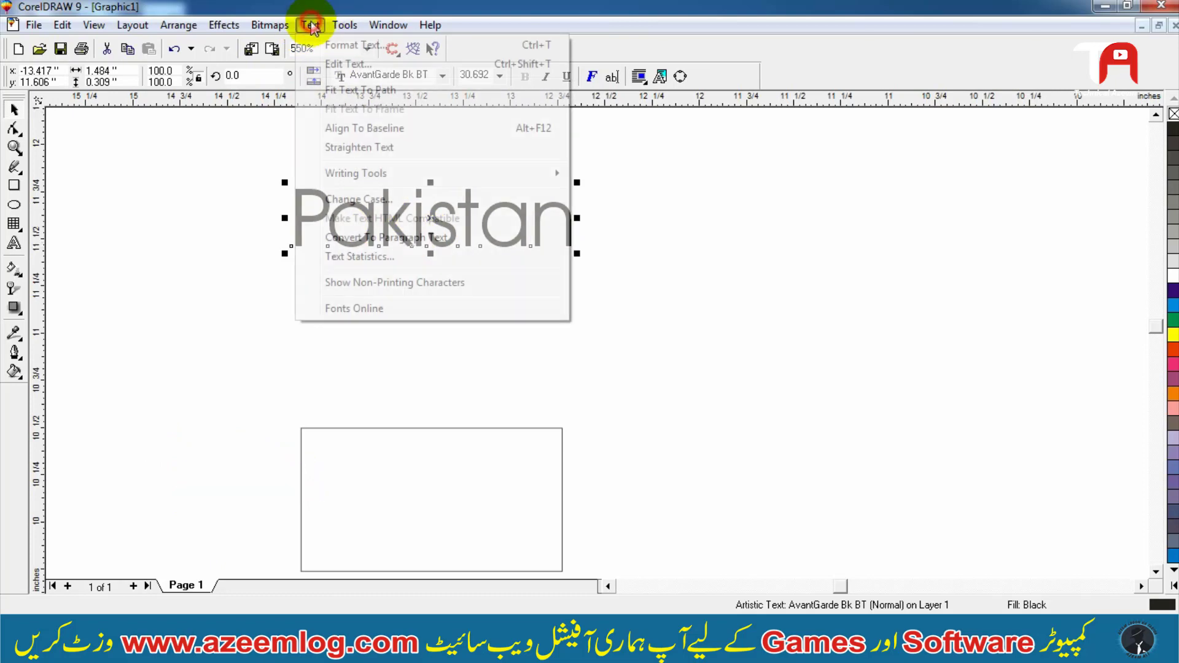
left_click(361, 149)
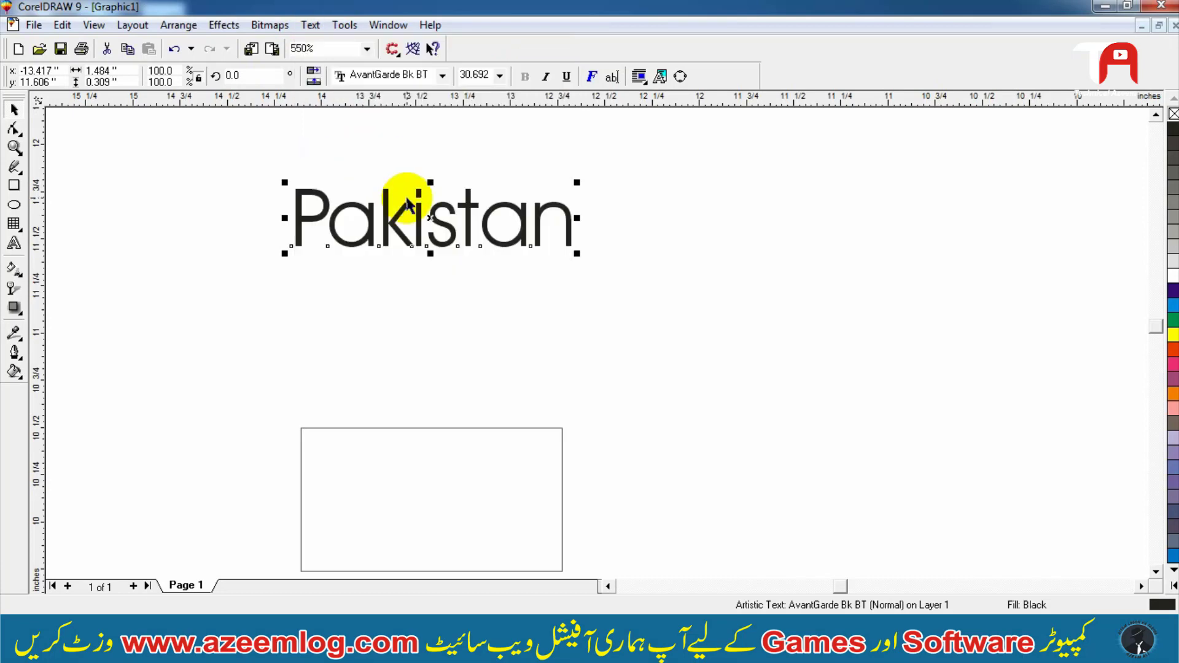
left_click_drag(430, 218, 429, 233)
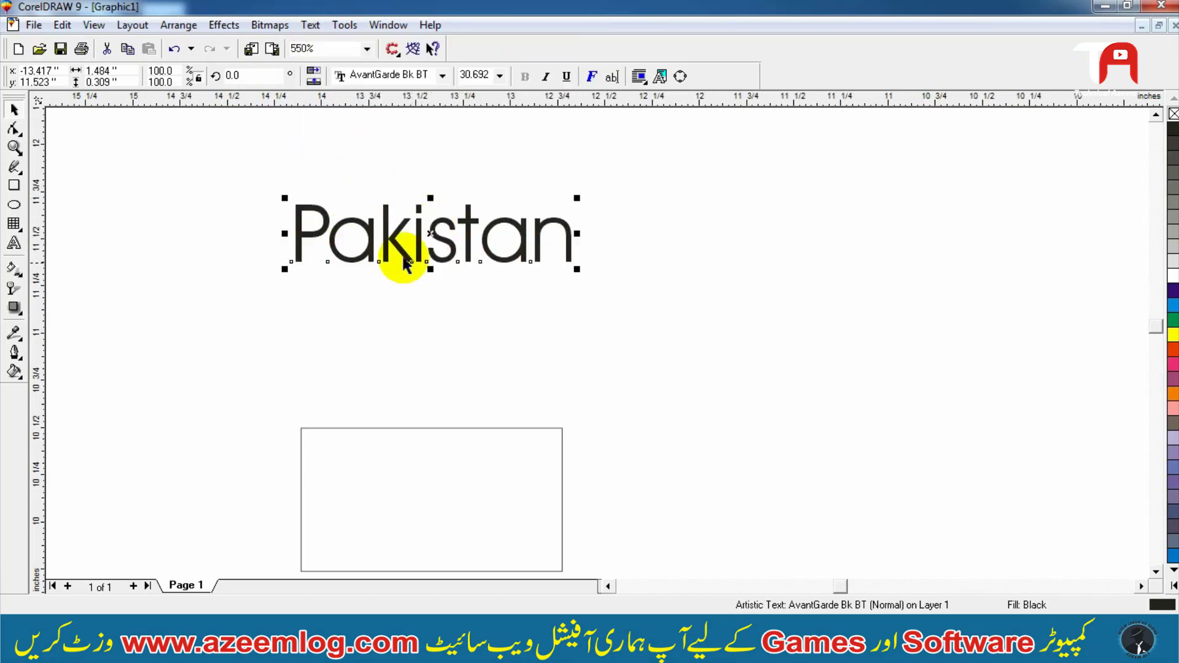
Step: Run the spell check on the selected "Pakistan" text, look over the Spell Checker's options and close it
left_click(310, 24)
mouse_move(366, 177)
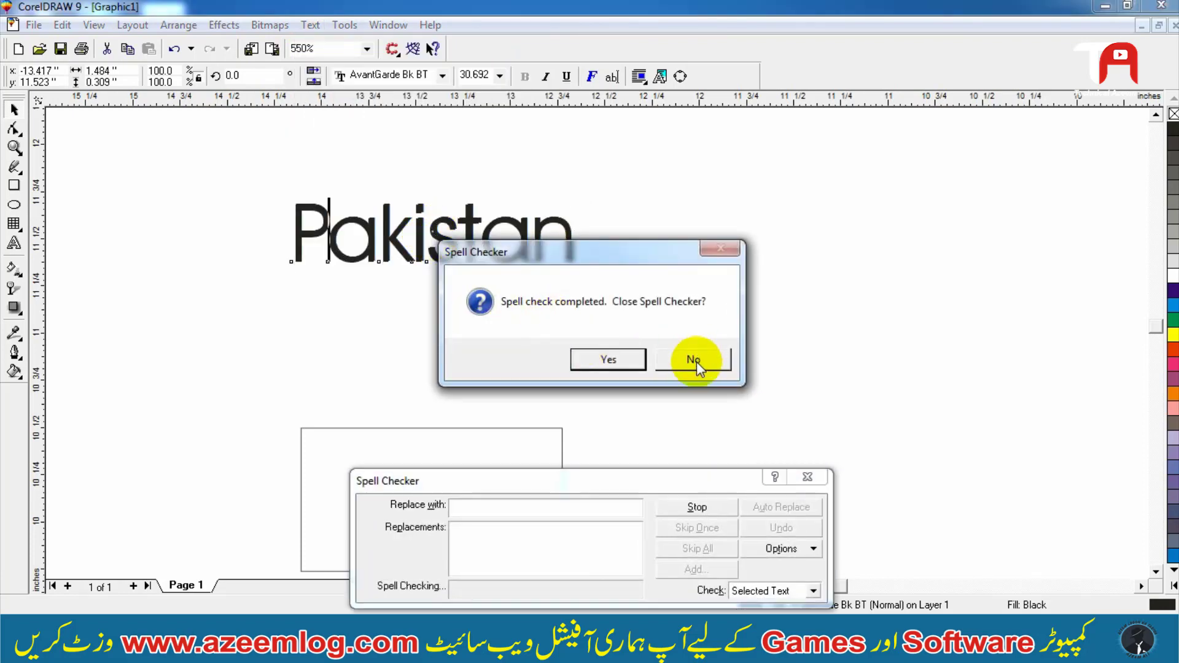
left_click(696, 360)
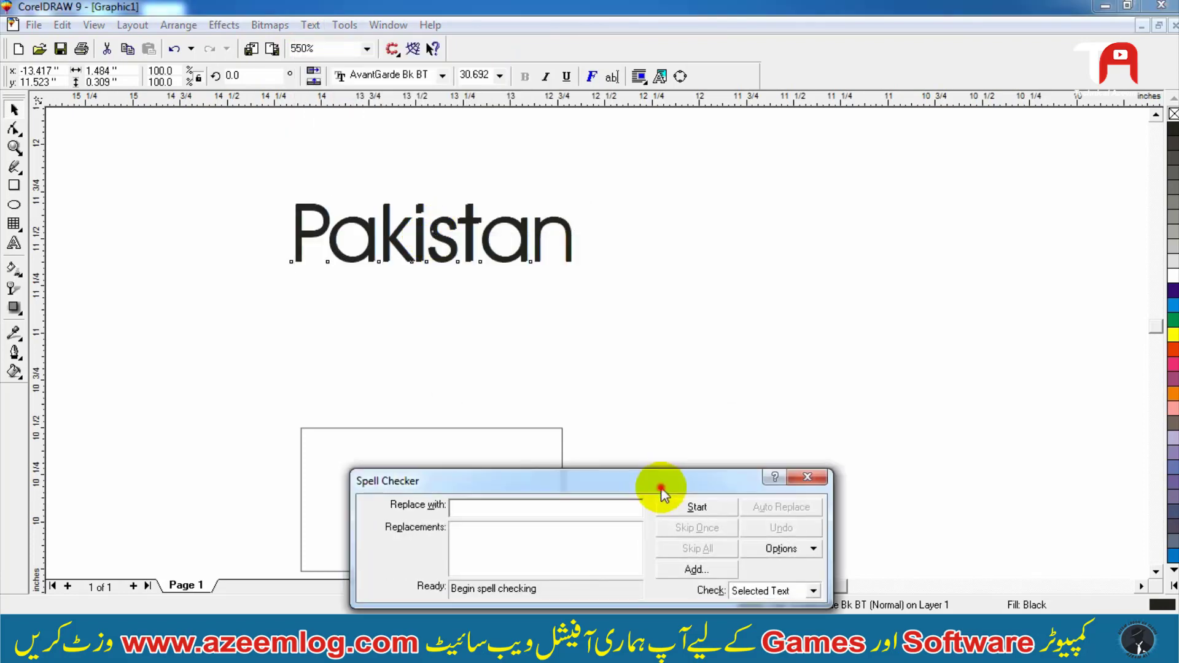
left_click_drag(666, 482, 731, 306)
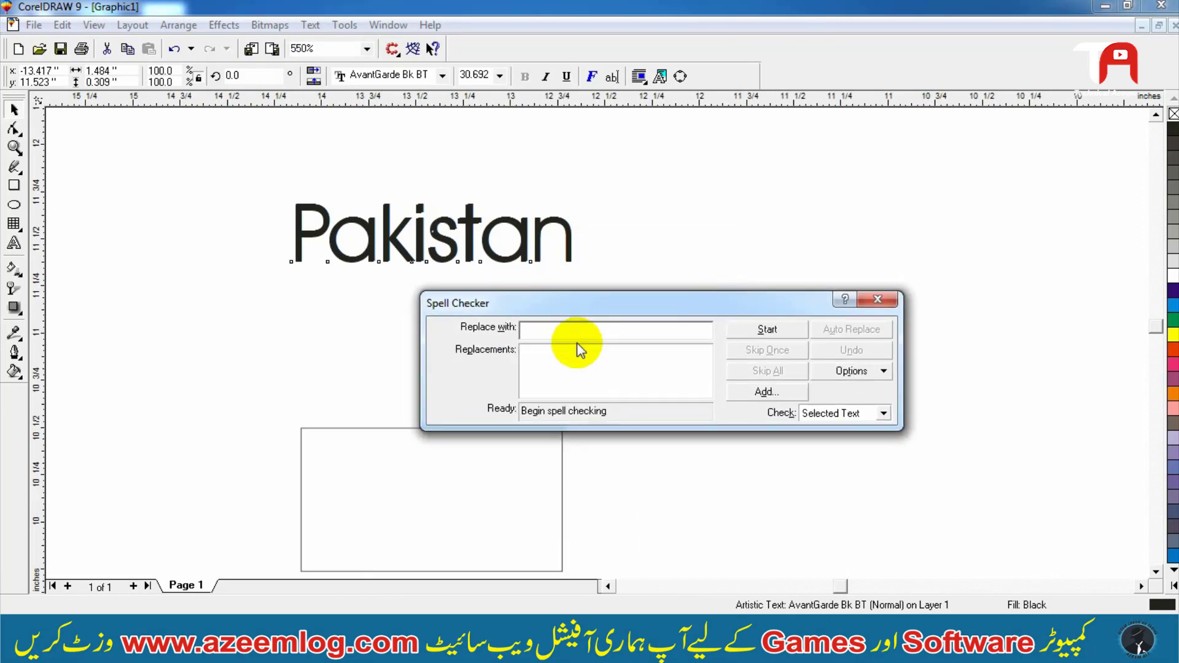
left_click(580, 328)
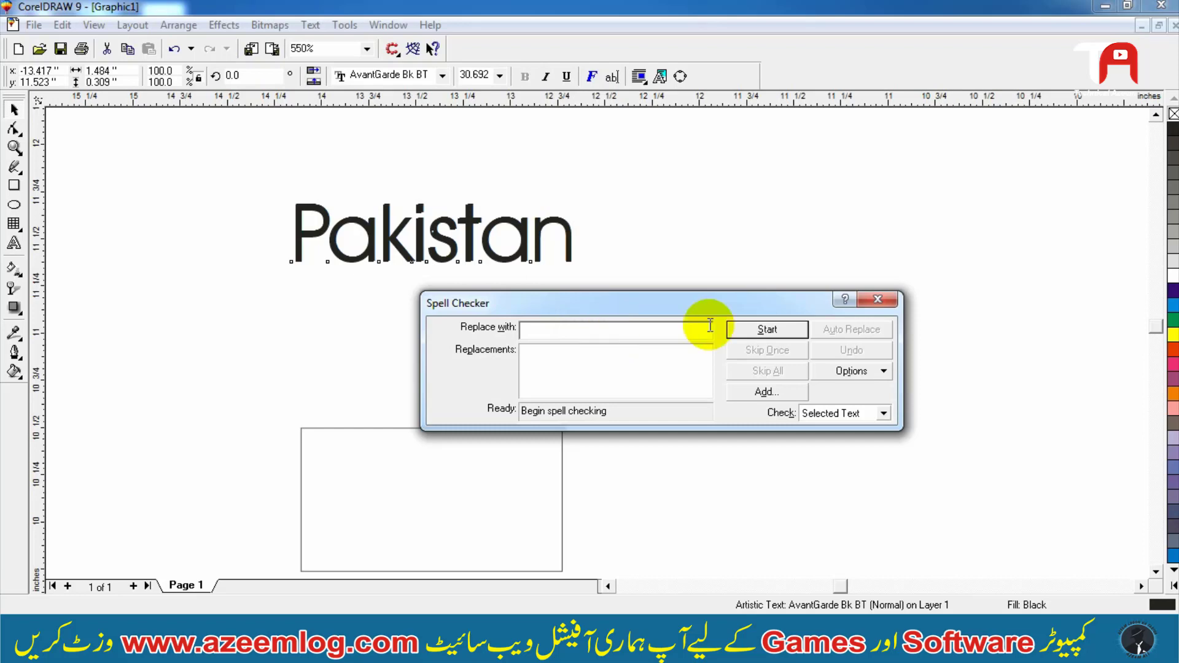
left_click(877, 299)
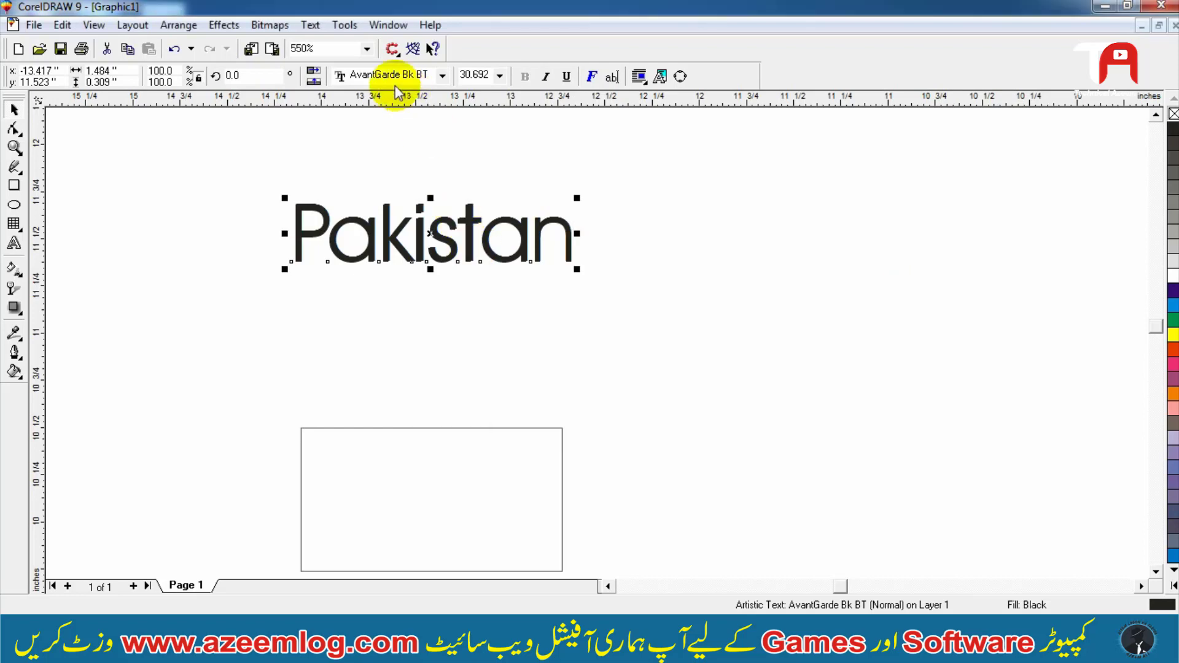
left_click(345, 25)
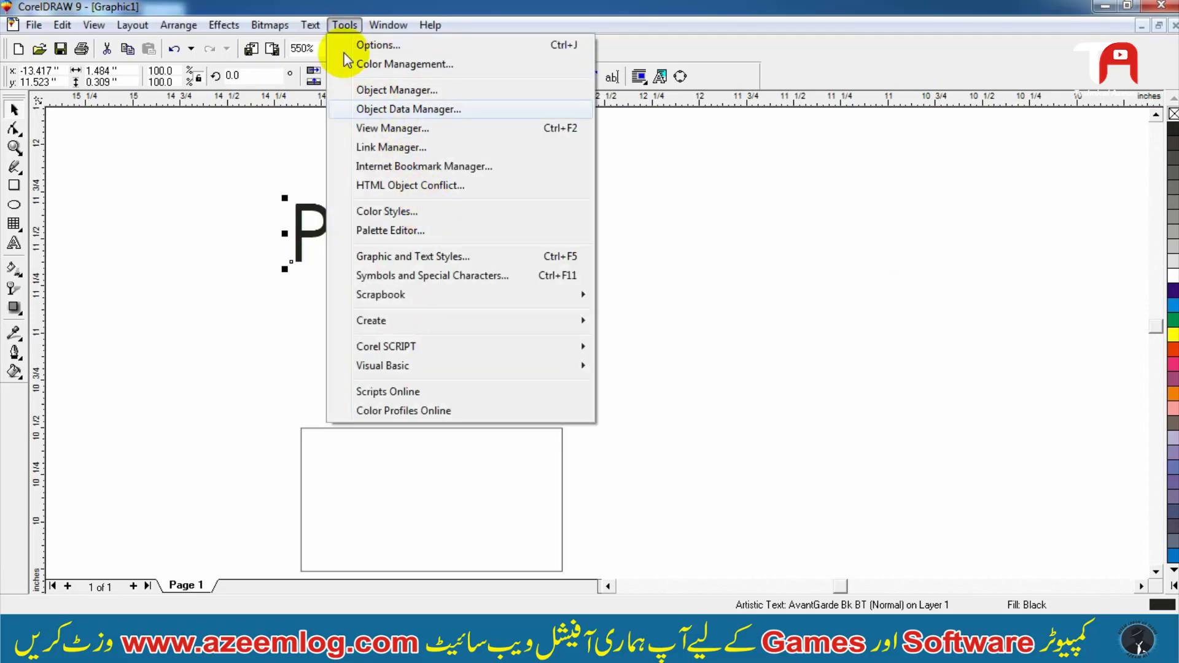
left_click(311, 25)
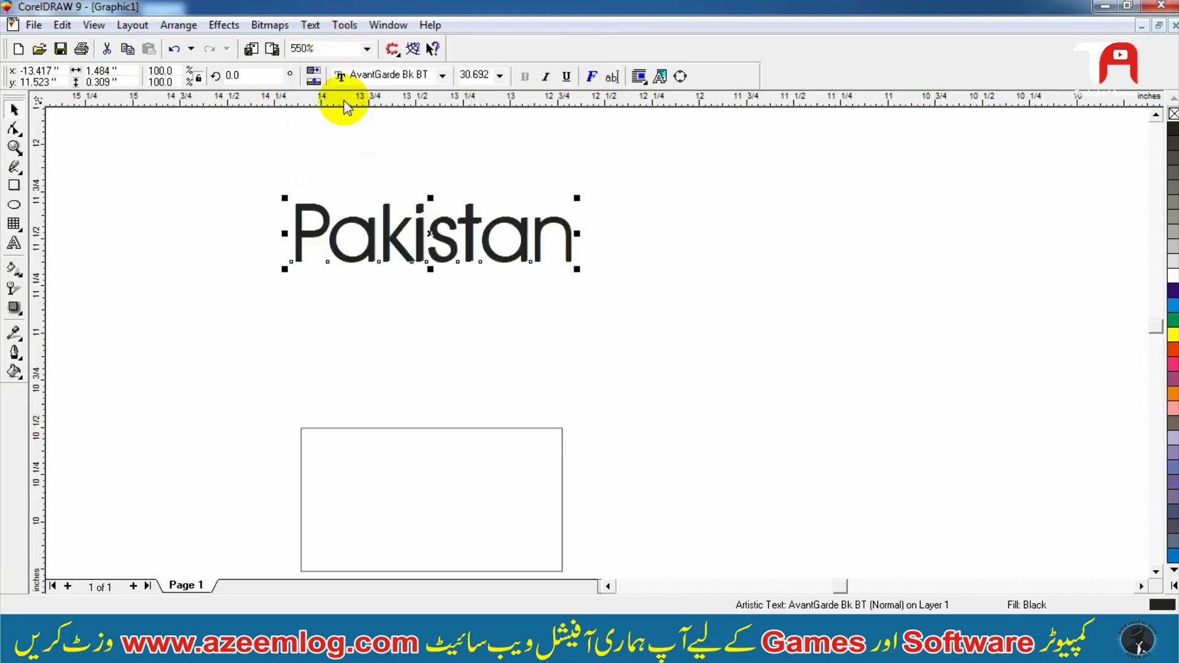
left_click(310, 26)
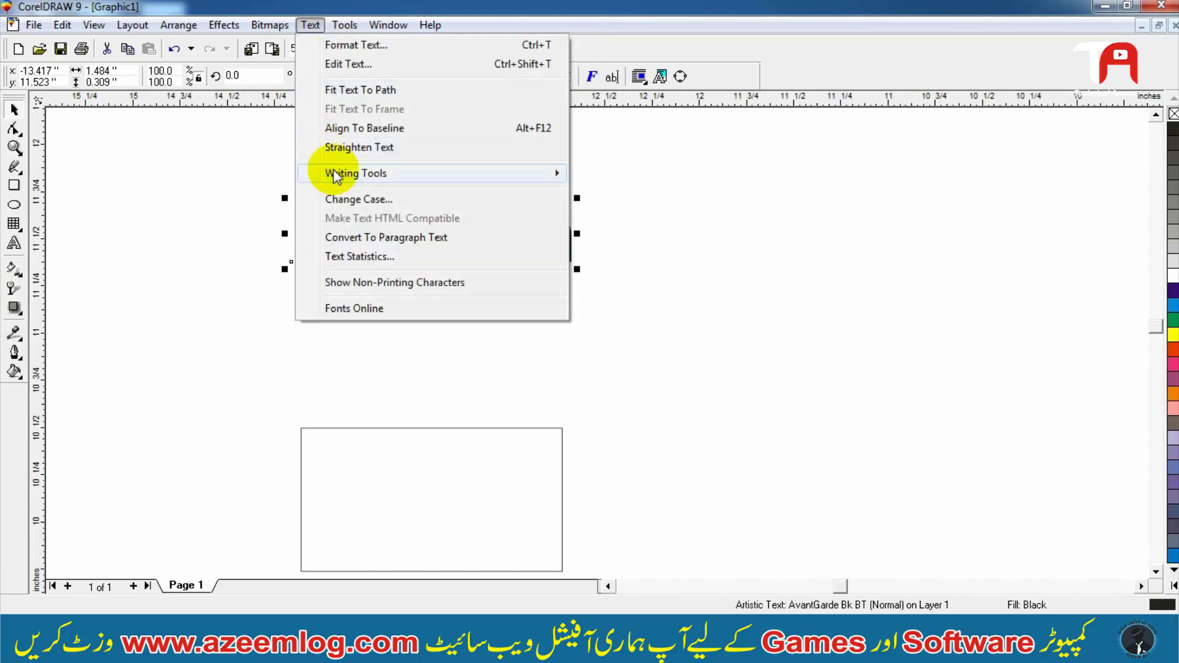
mouse_move(335, 178)
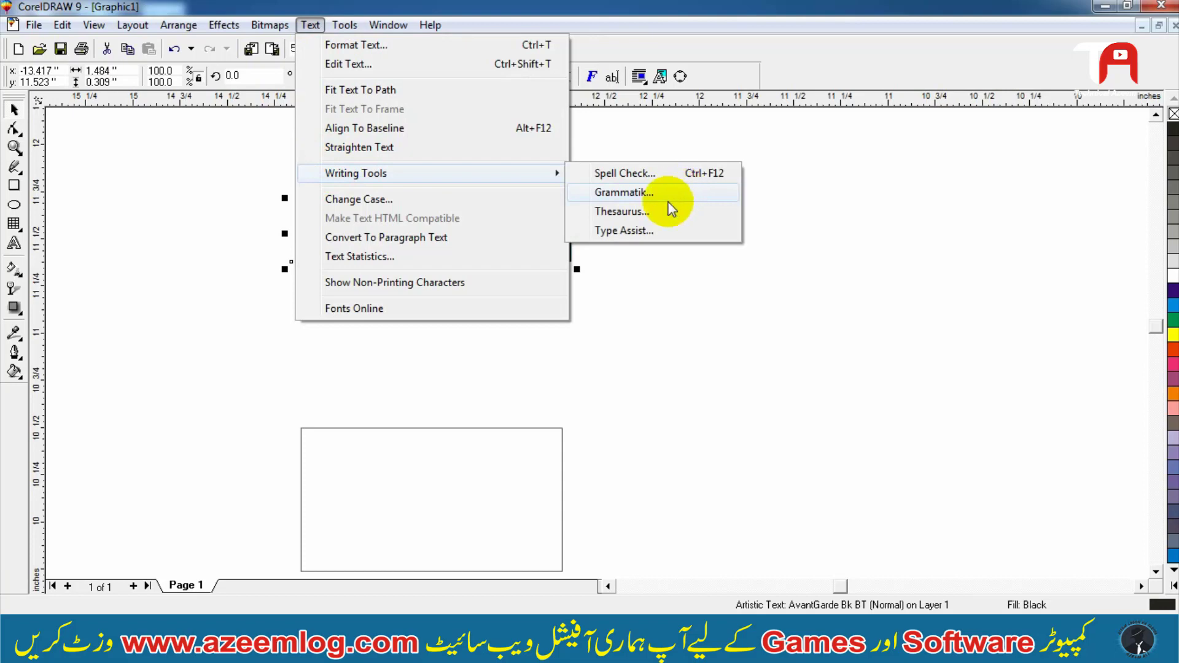
left_click(499, 199)
left_click_drag(583, 233, 633, 232)
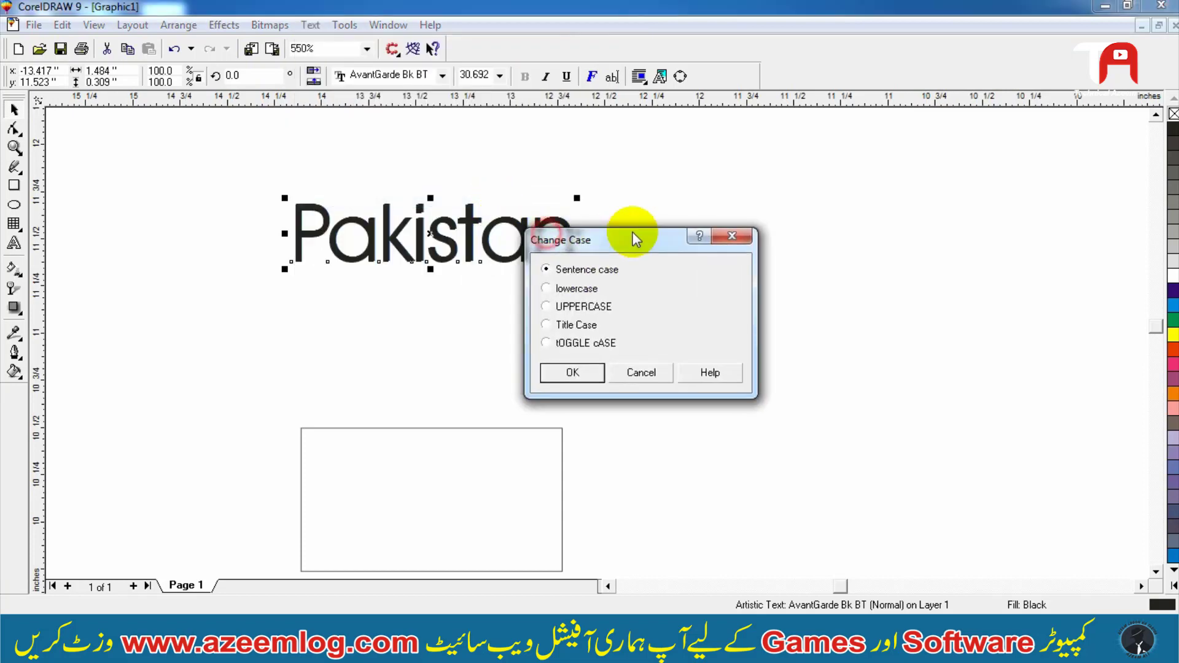
left_click(634, 368)
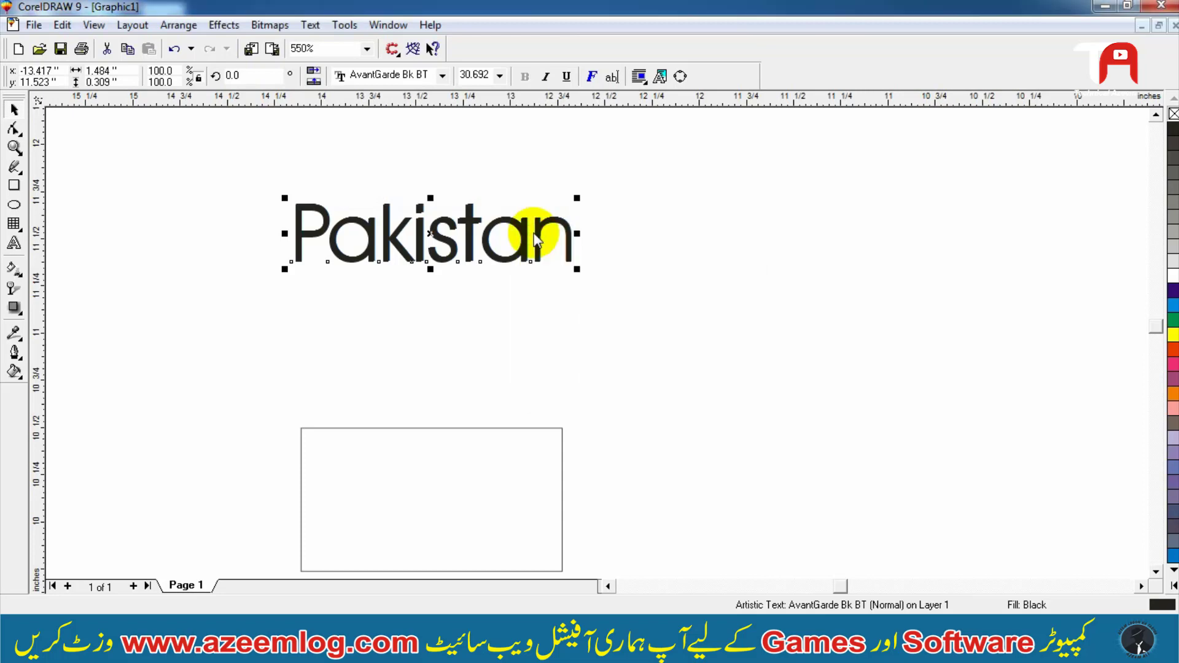
Step: Look through the Change Case options for the "Pakistan" text and change it to UPPERCASE
left_click(310, 25)
left_click(344, 198)
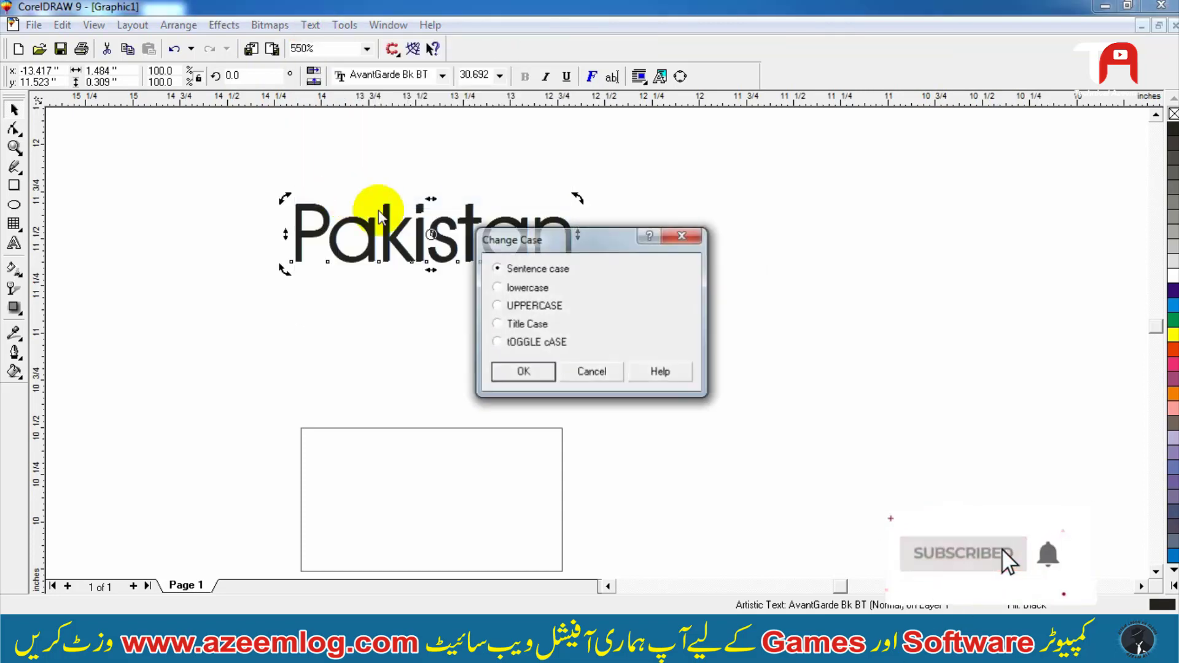
left_click(608, 372)
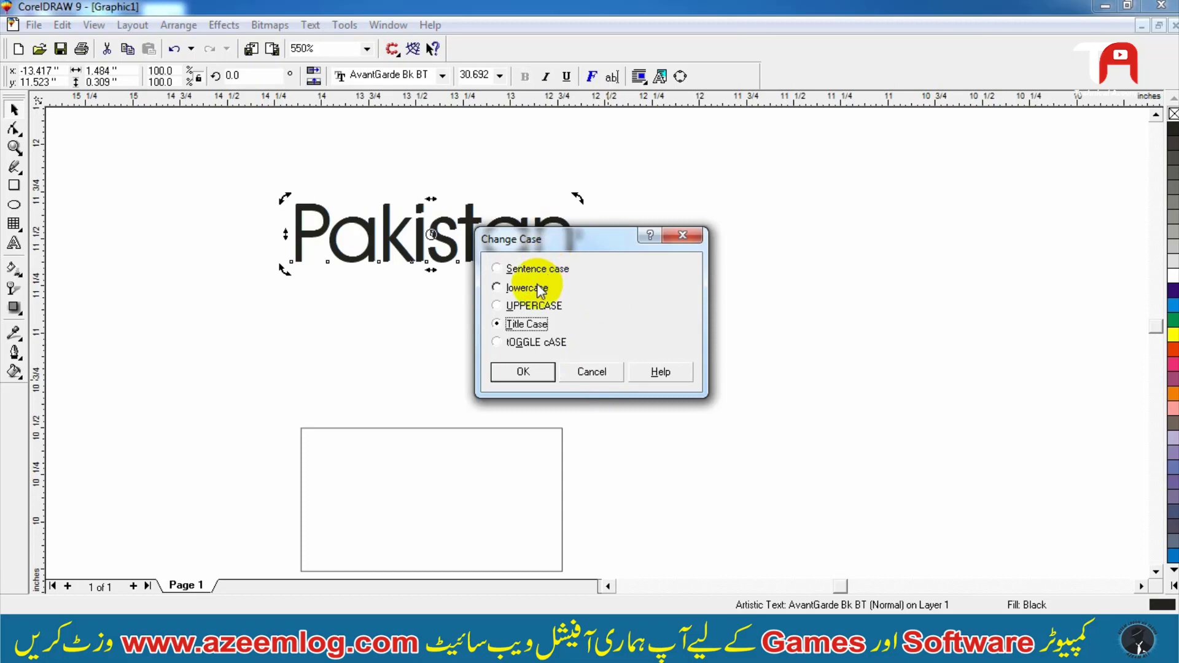
left_click_drag(559, 235, 615, 228)
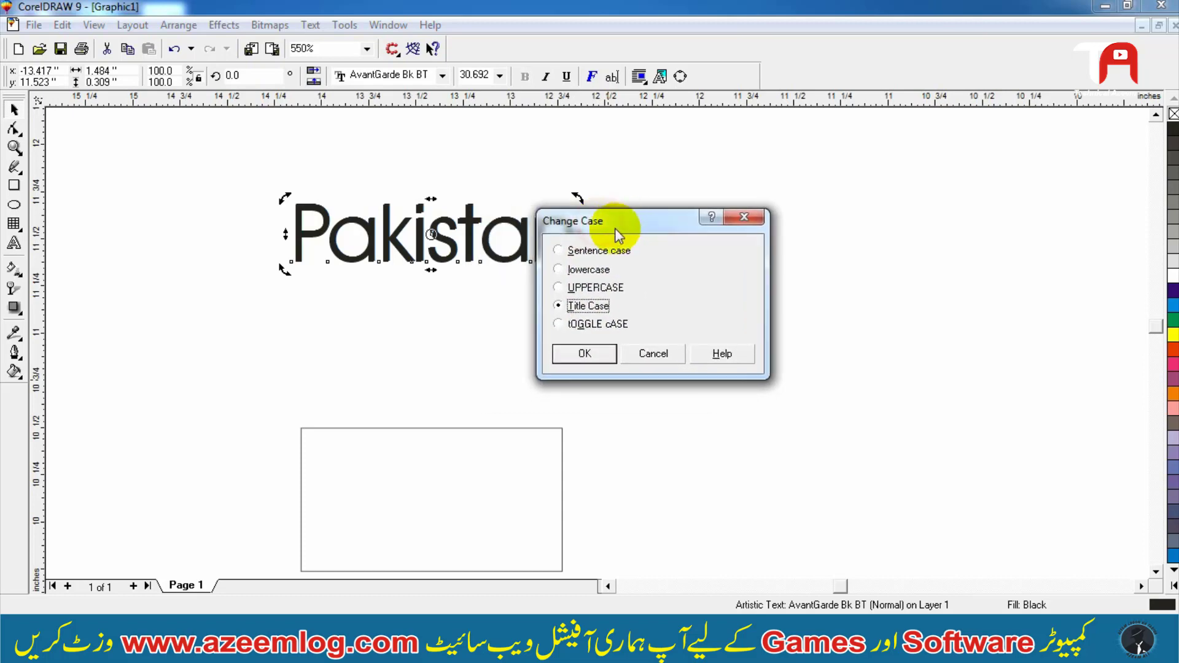
left_click(599, 252)
left_click(588, 270)
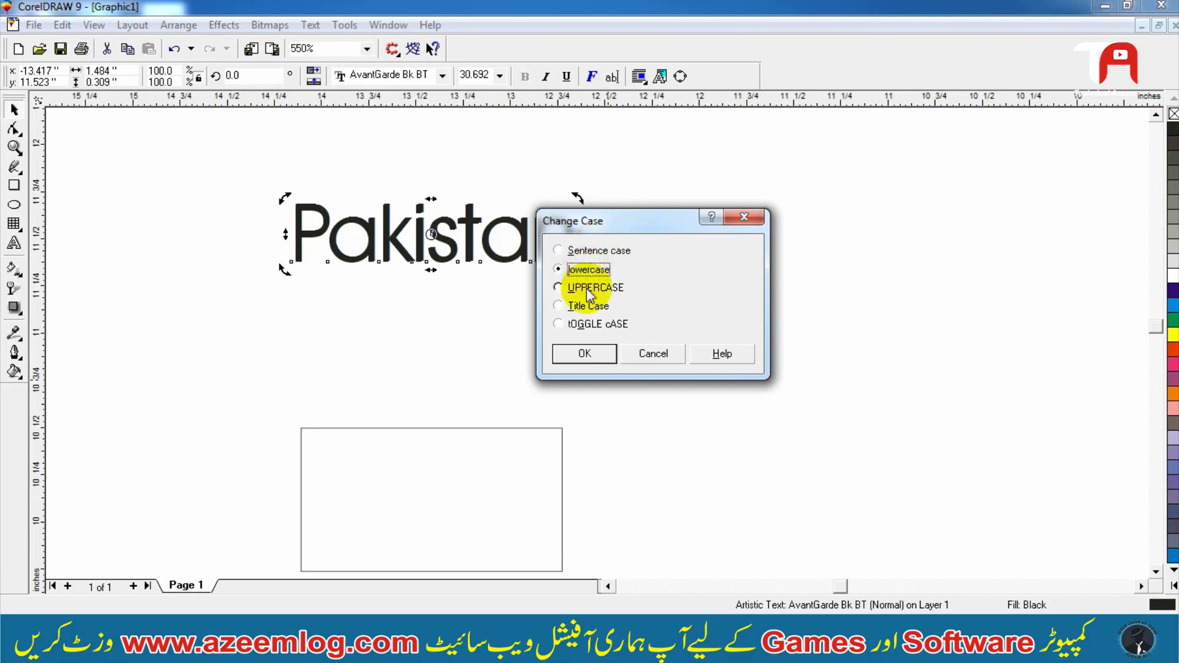
left_click(593, 288)
left_click(591, 307)
left_click(587, 329)
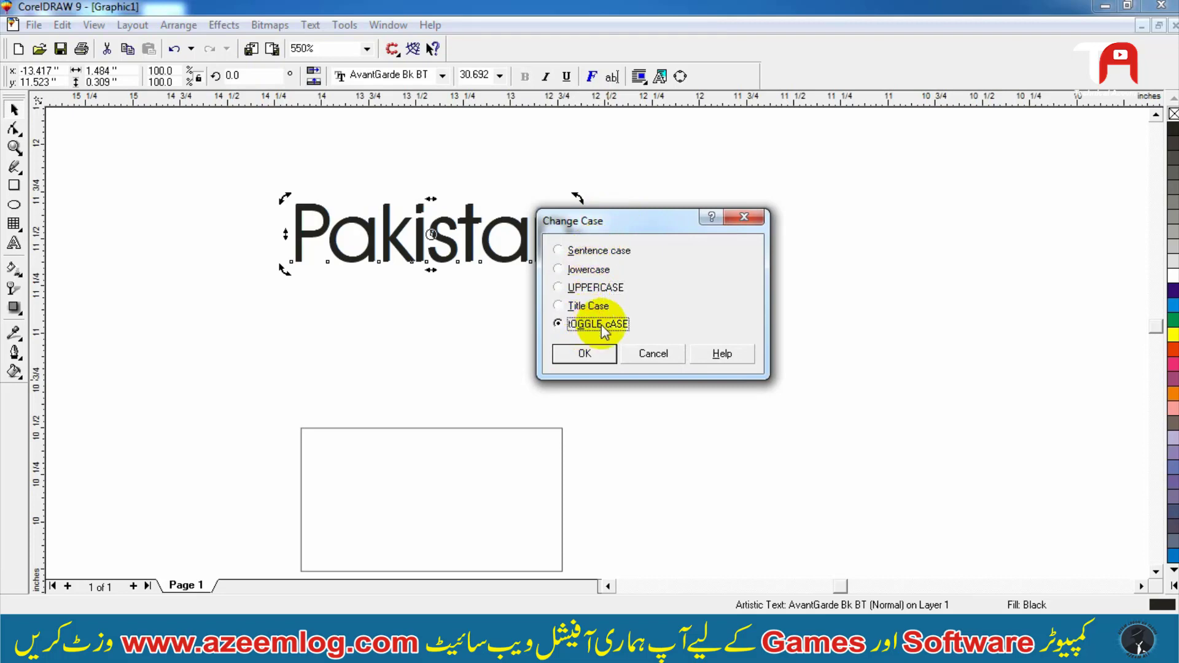
left_click(591, 290)
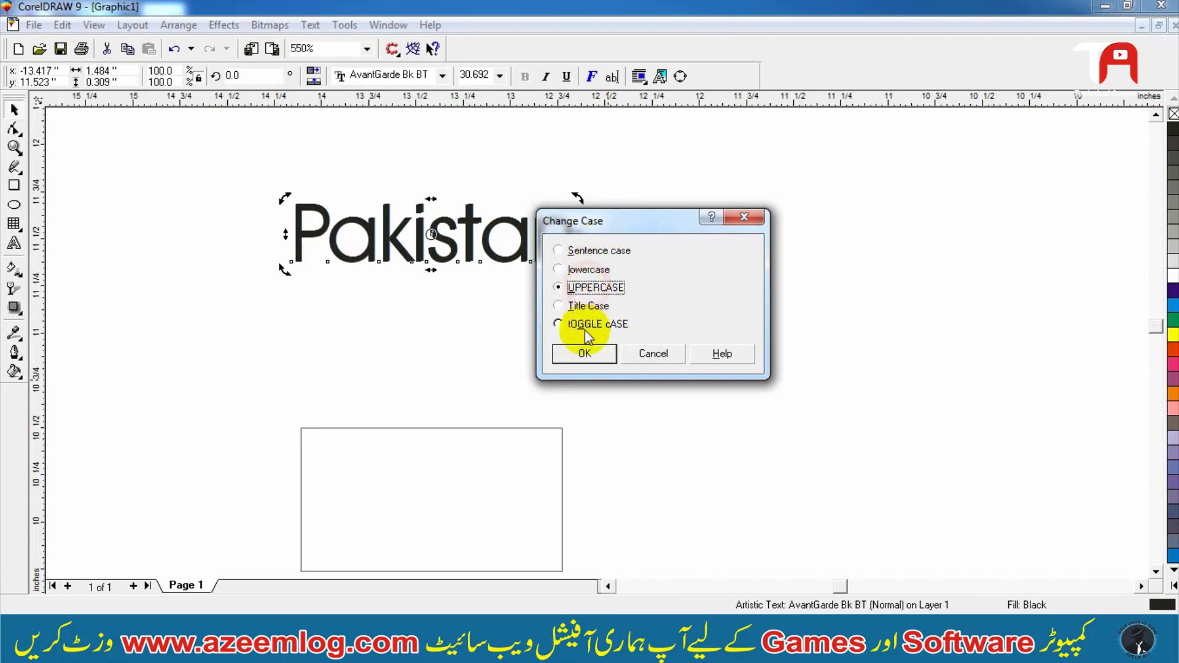
left_click(585, 354)
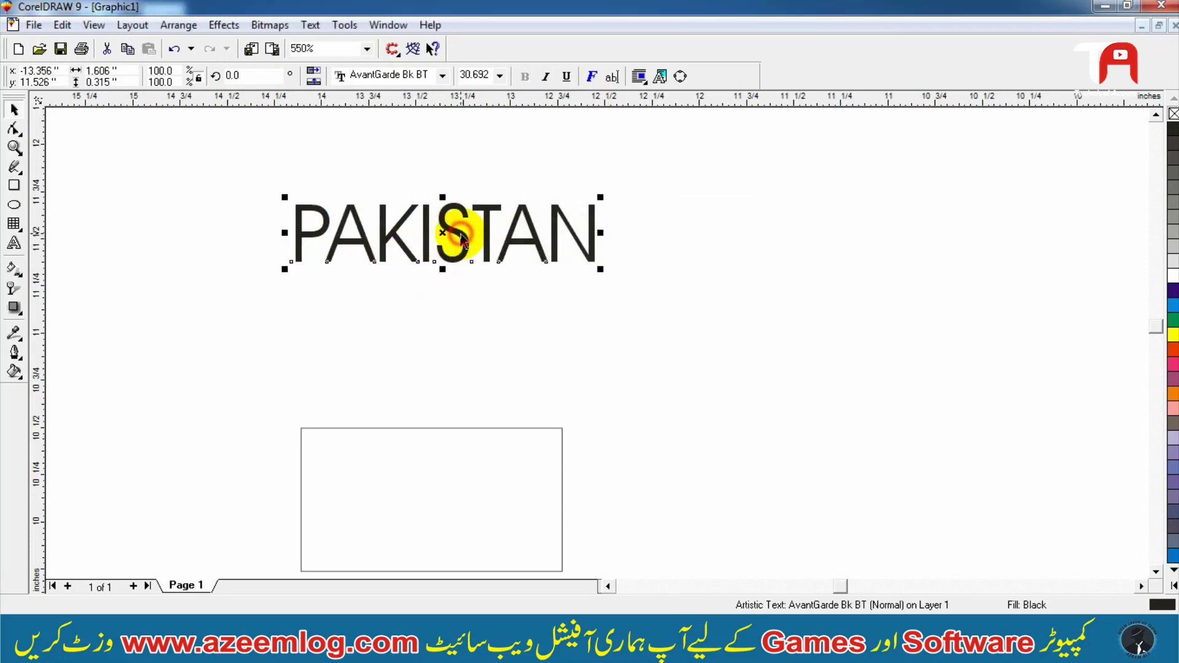
Step: Shift the "PAKISTAN" text slightly right to about x -13.28 inches and change its case to lowercase, then to Sentence case
left_click_drag(457, 237, 469, 237)
key("shift+F3")
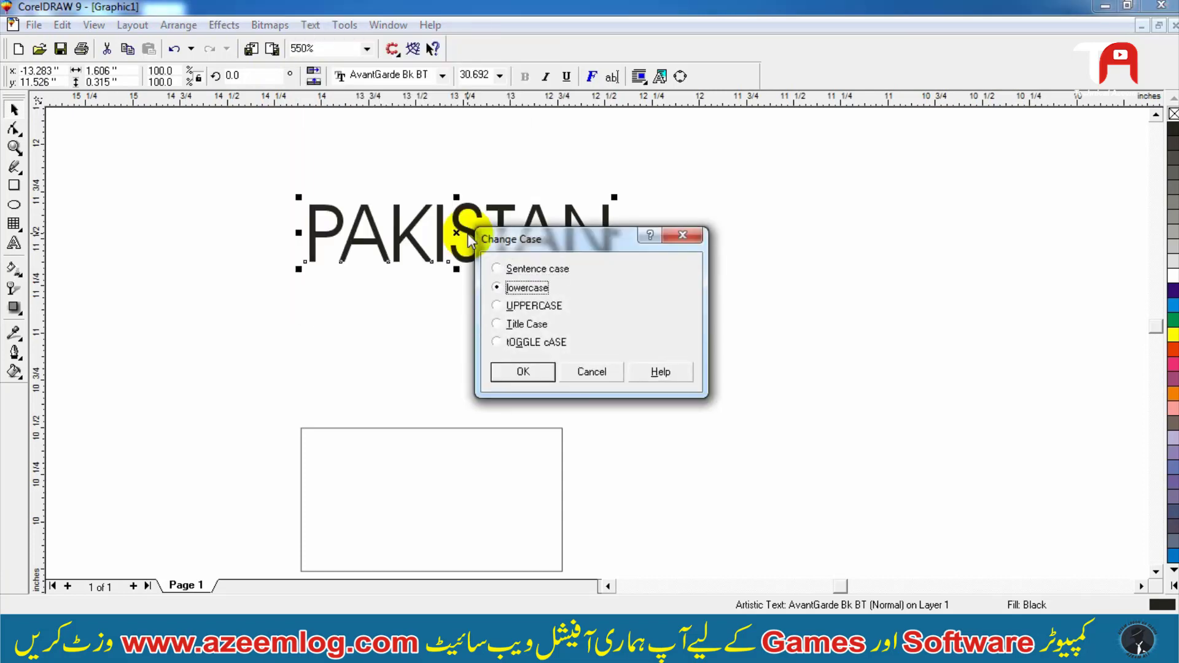
key("Return")
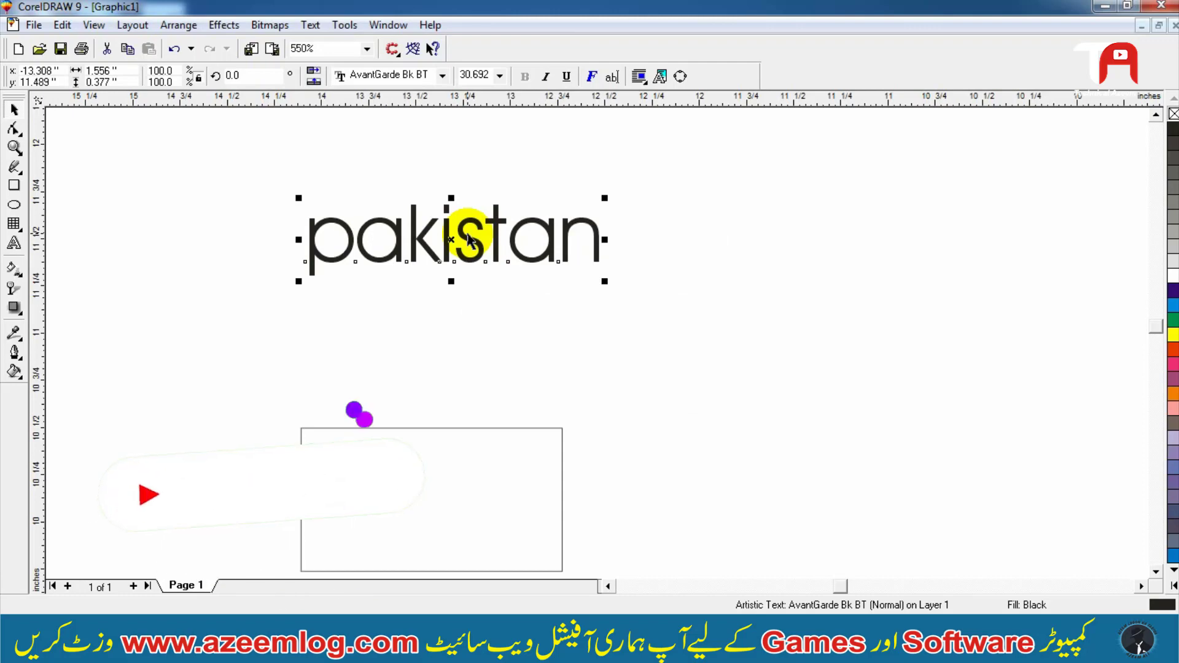
key("shift+F3")
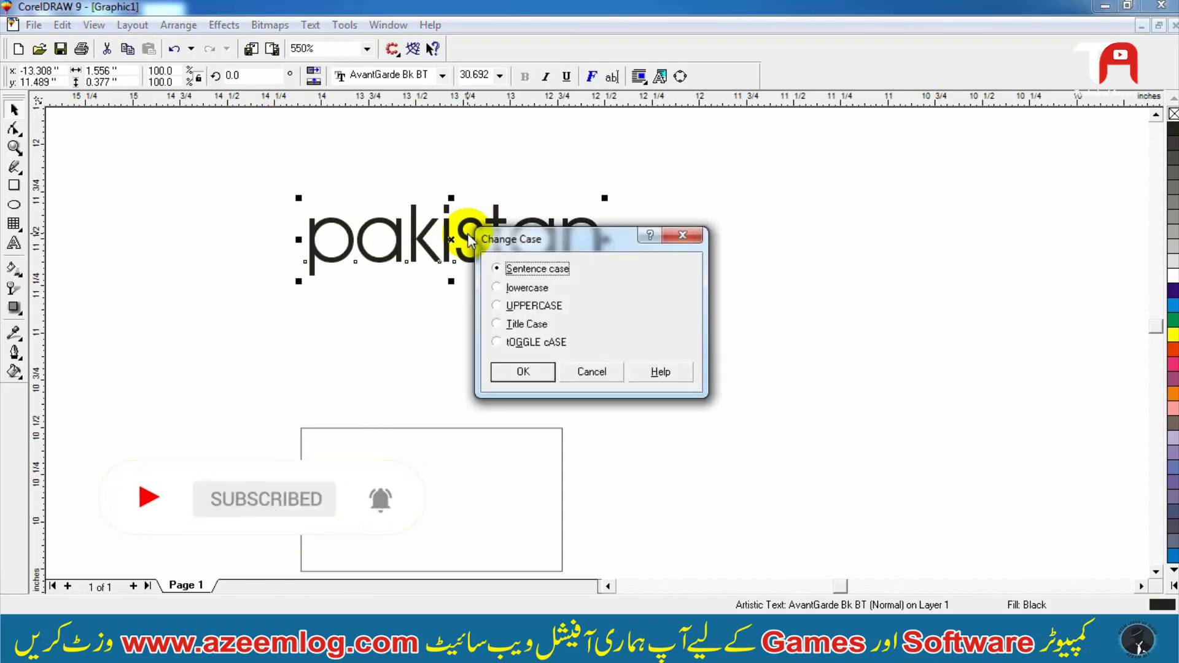
key("Return")
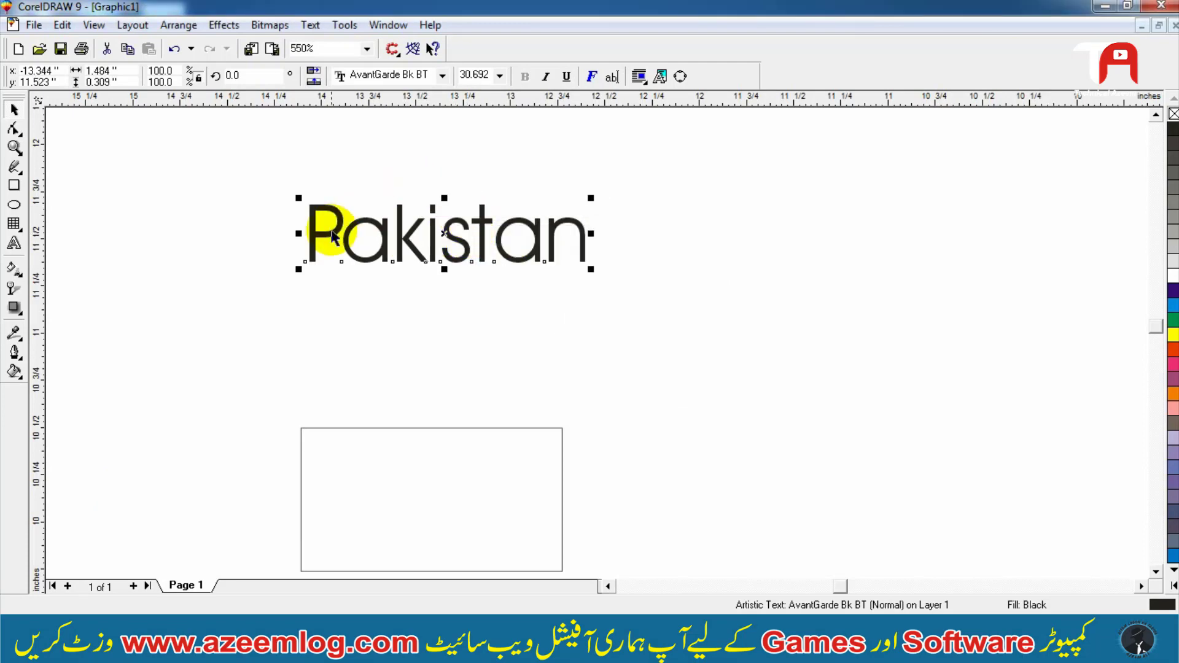
Step: Convert the "Pakistan" text to paragraph text and move its frame to about x -13.09, y 11.51 inches
left_click(344, 25)
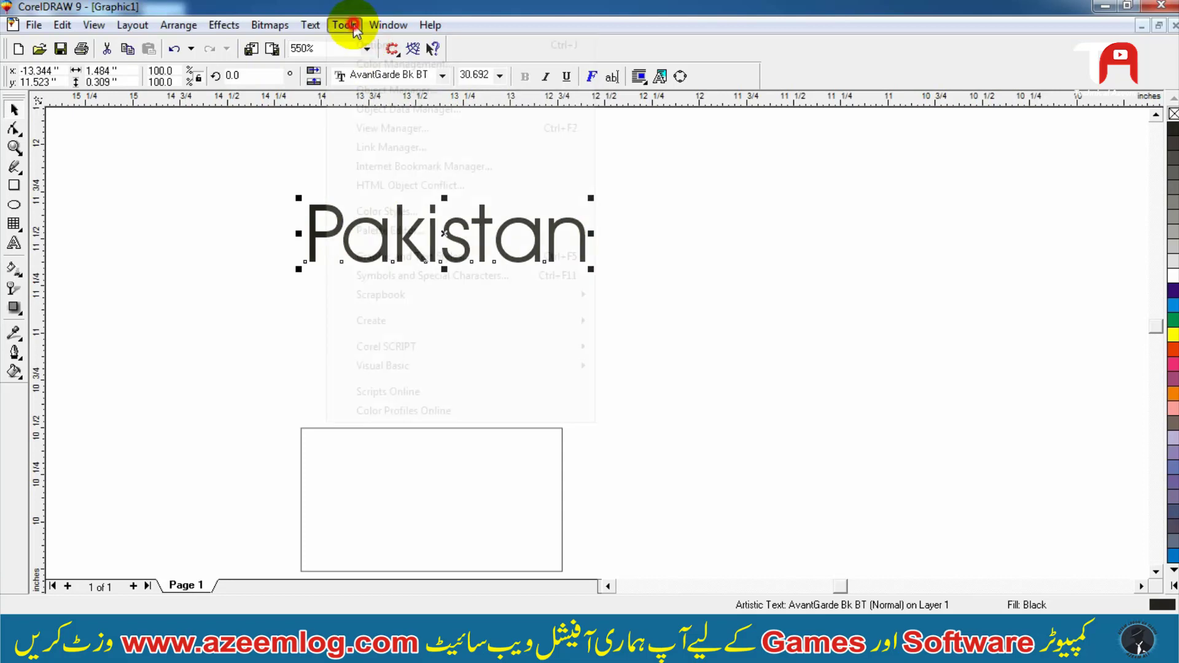
mouse_move(311, 24)
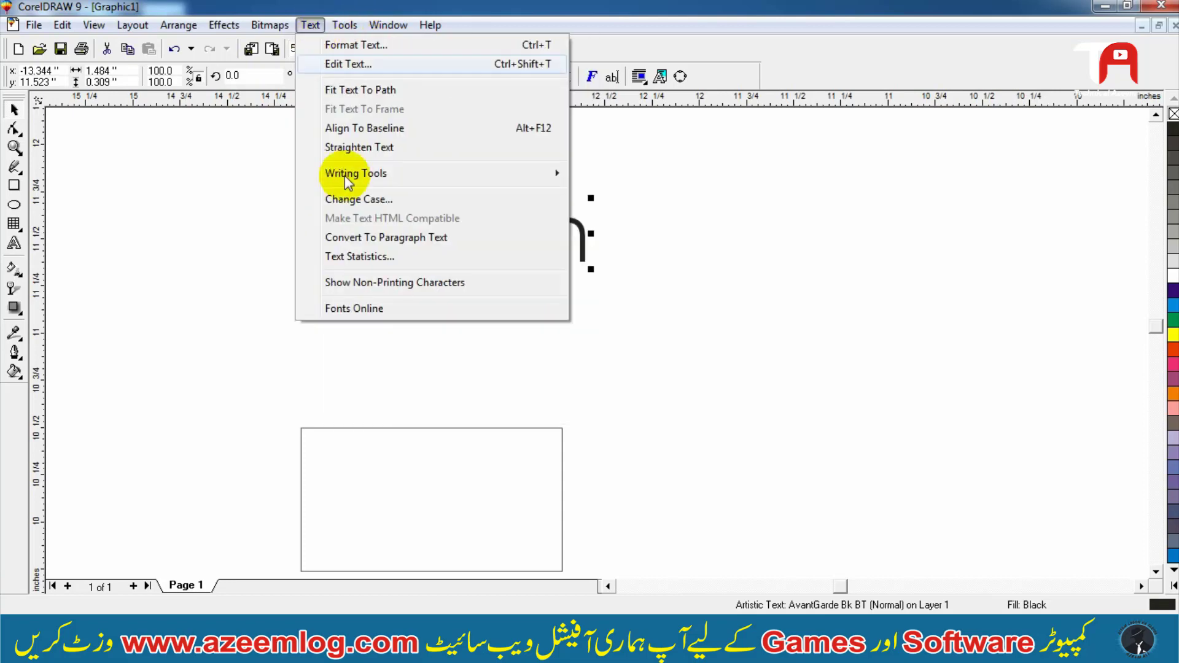
left_click(388, 244)
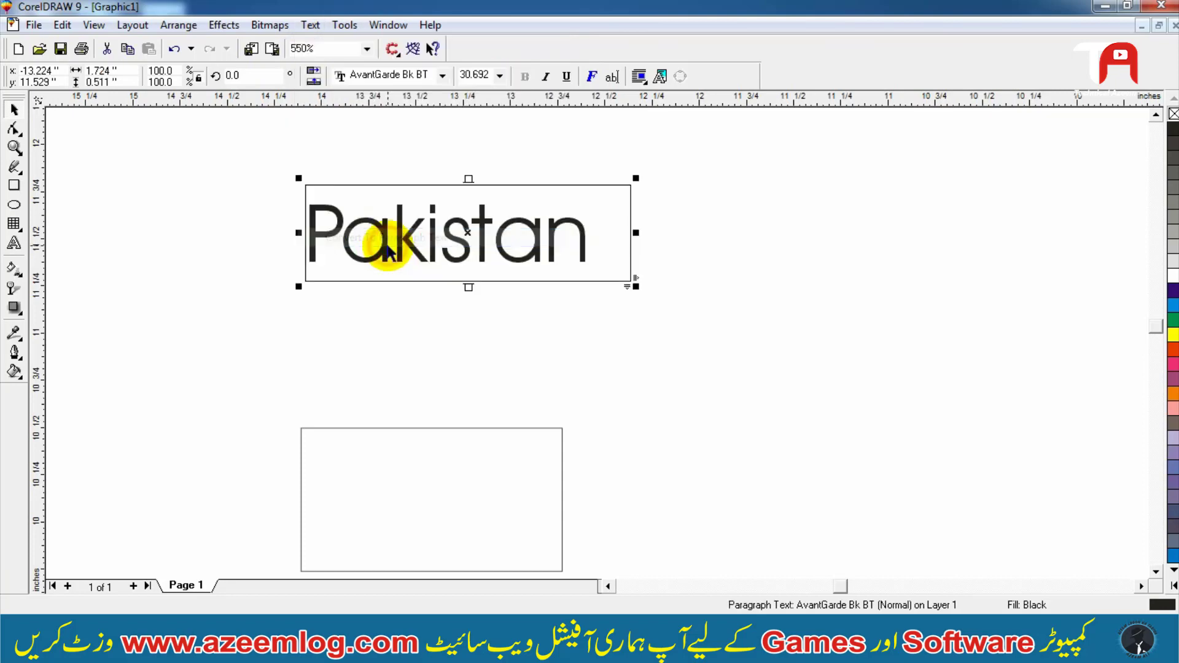
left_click(680, 202)
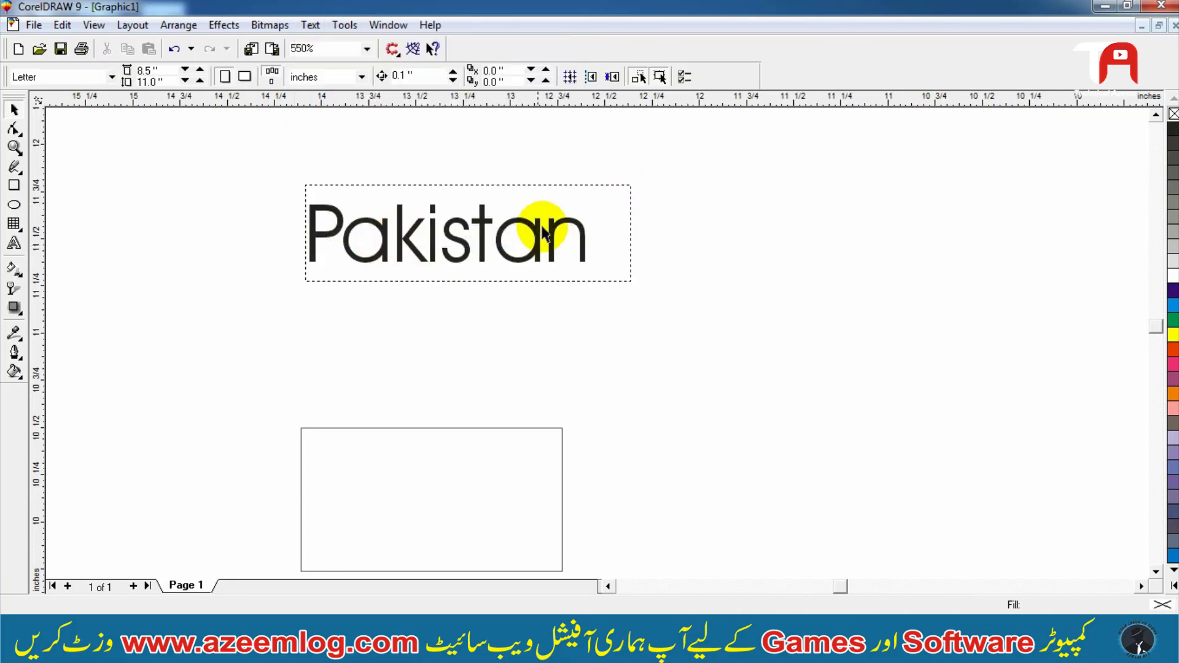
left_click_drag(552, 227, 578, 233)
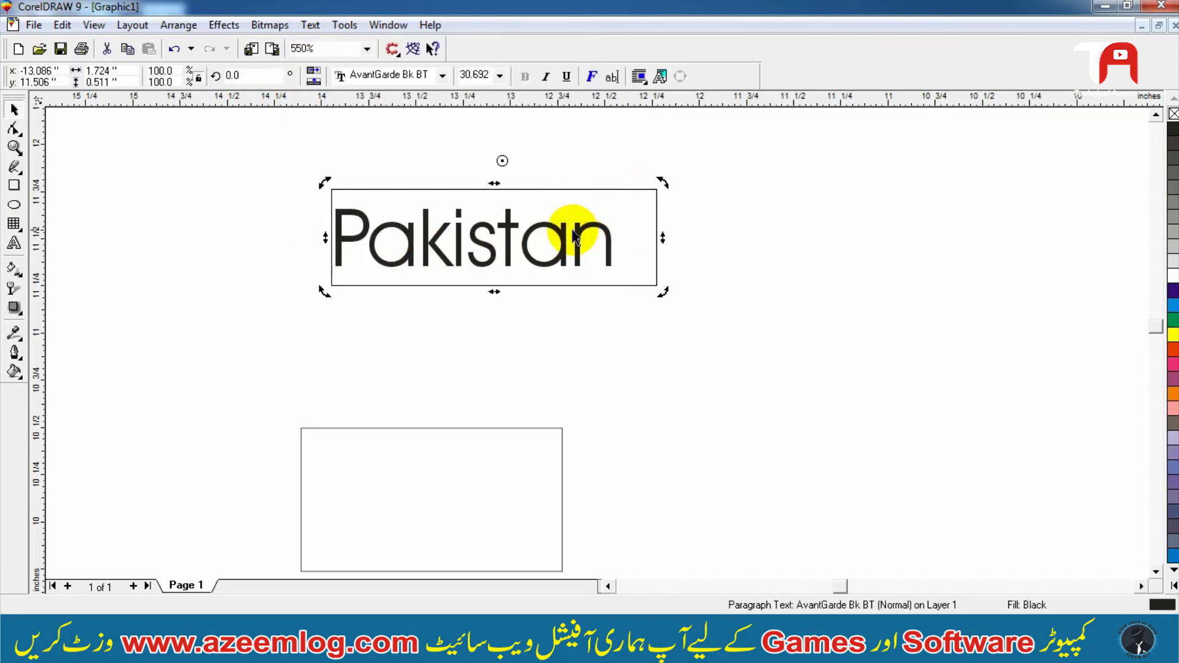
Step: Add "sosadoiuasd" after "Pakistan" in the paragraph text and widen the frame to about 5.45 inches so the text fits
double_click(613, 235)
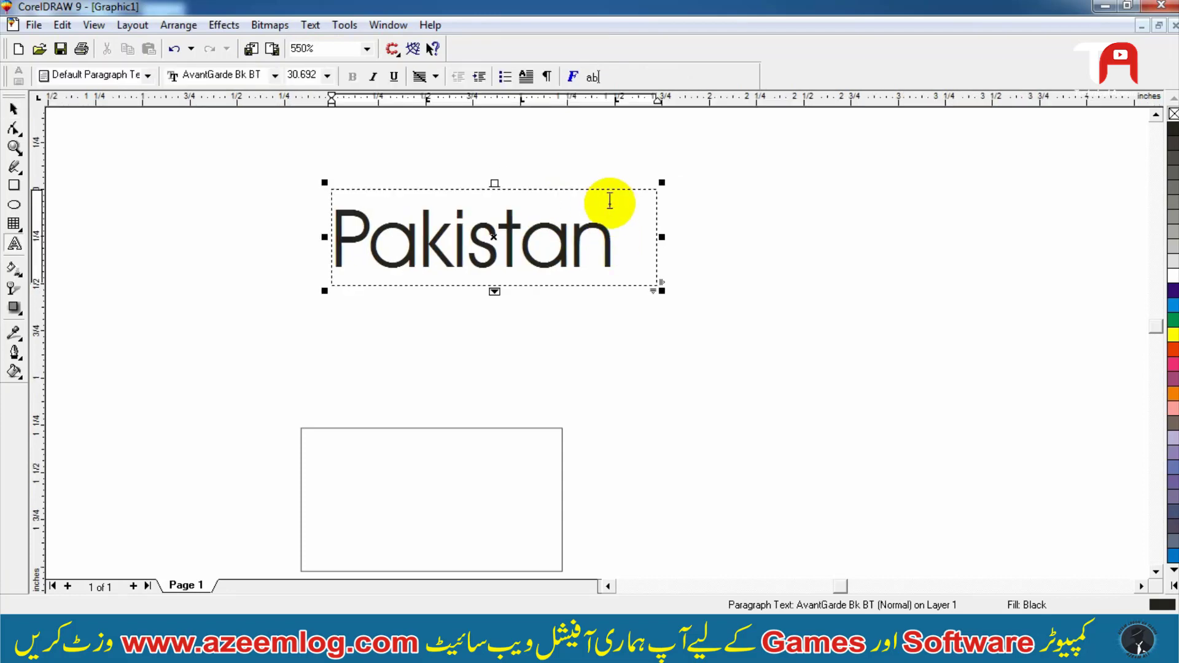
left_click(612, 223)
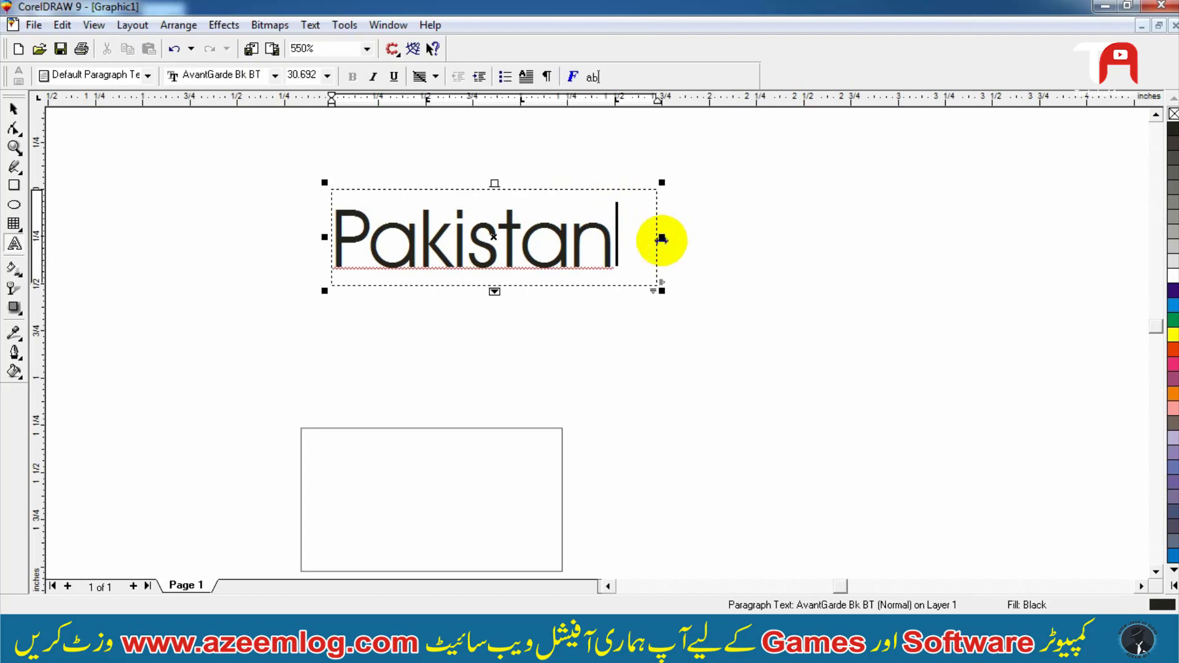
left_click_drag(662, 240, 882, 198)
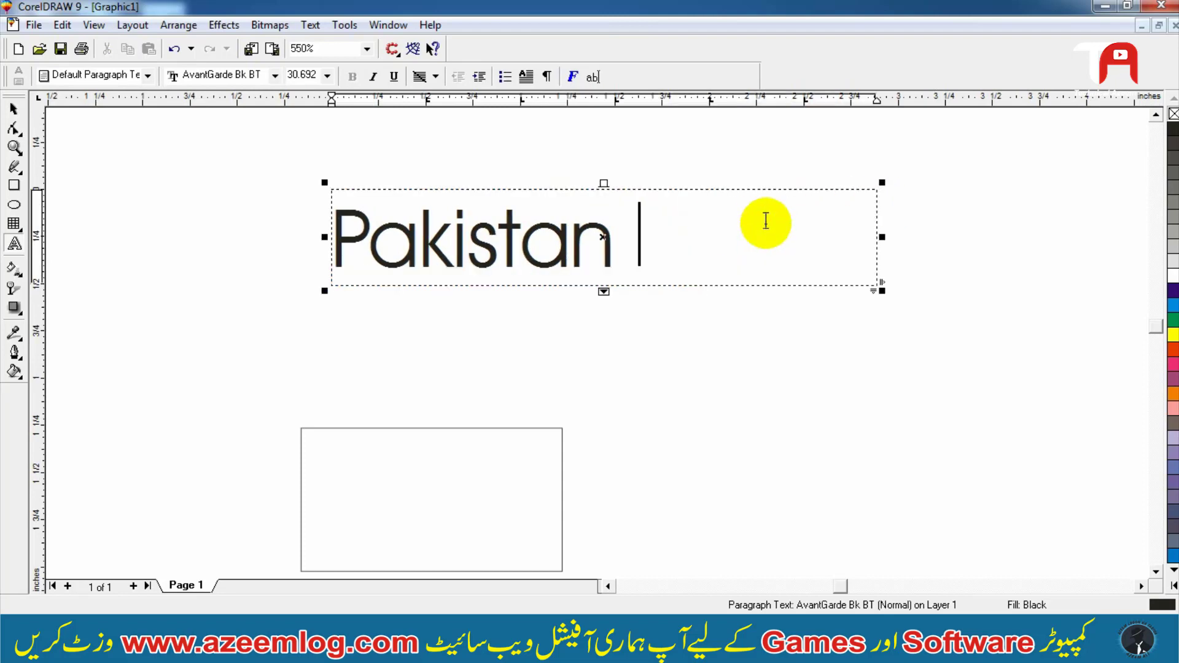
left_click_drag(882, 240, 1020, 249)
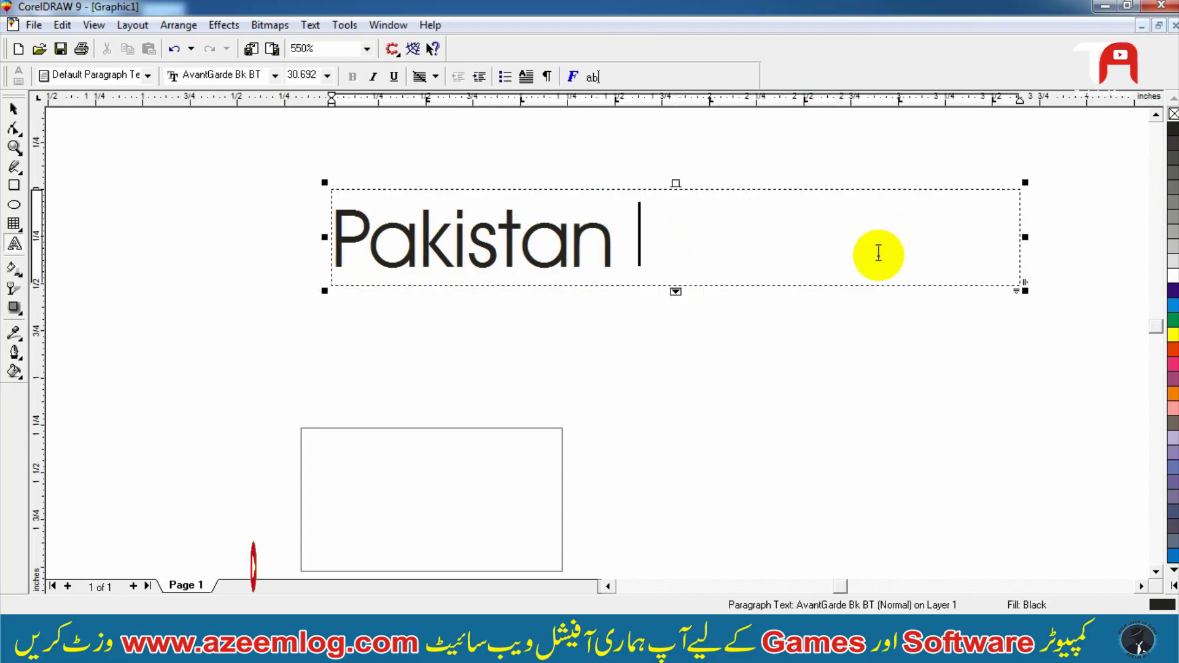
key("ctrl+space")
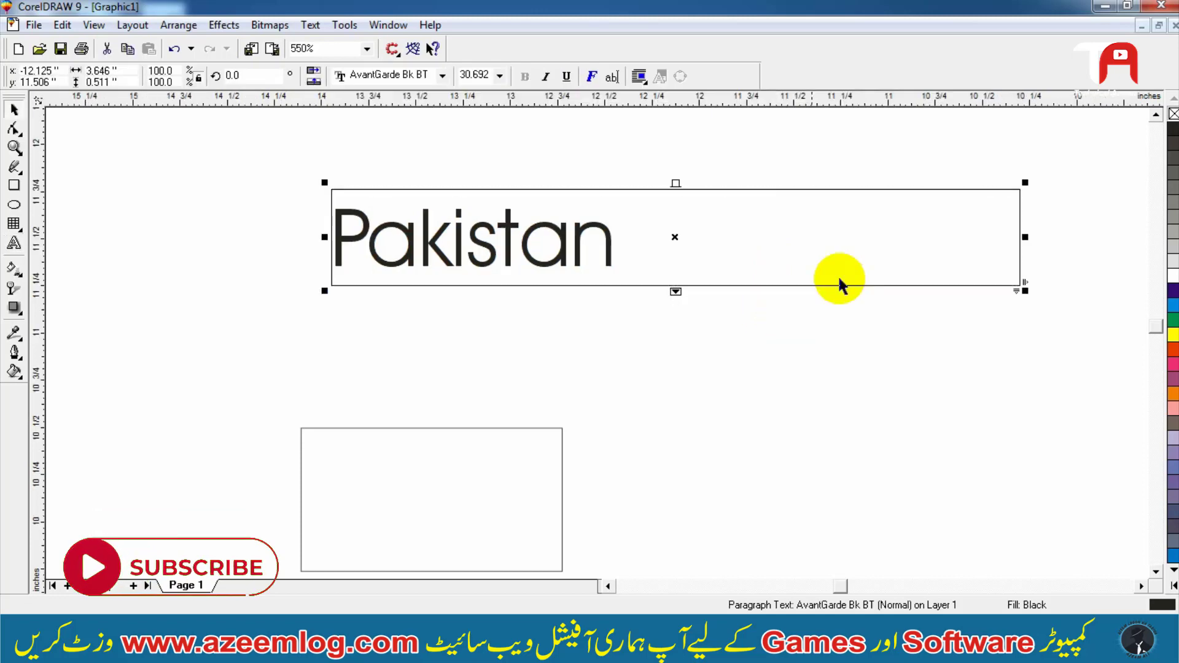
key("F4")
key("F3")
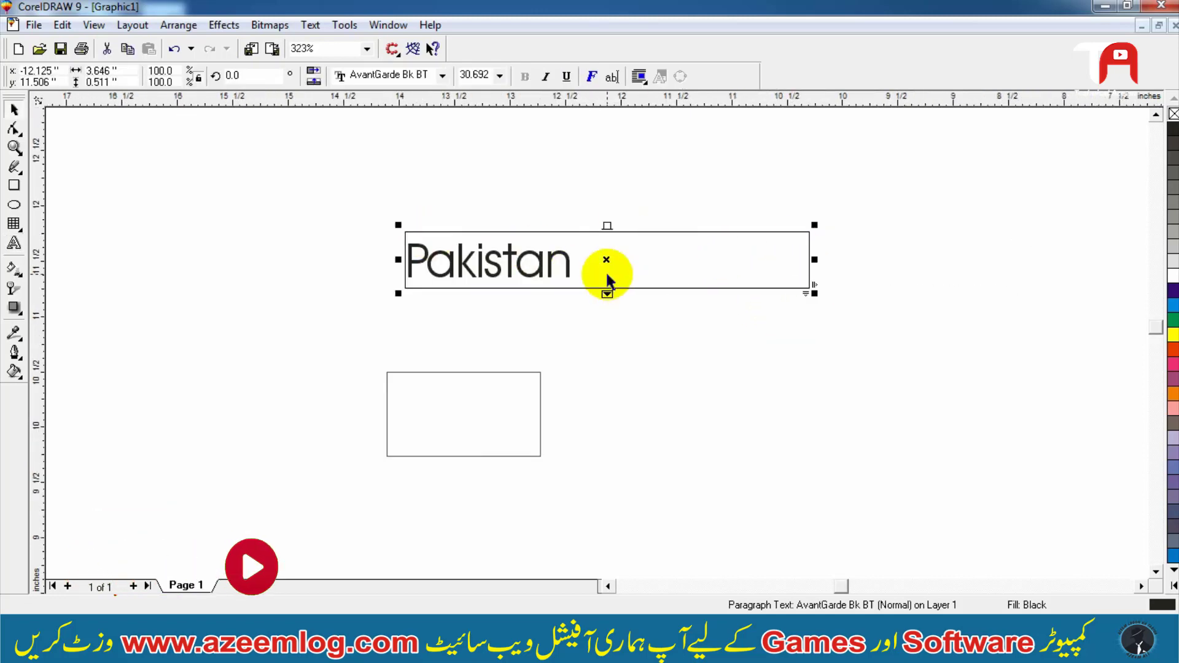
left_click_drag(814, 260, 1015, 220)
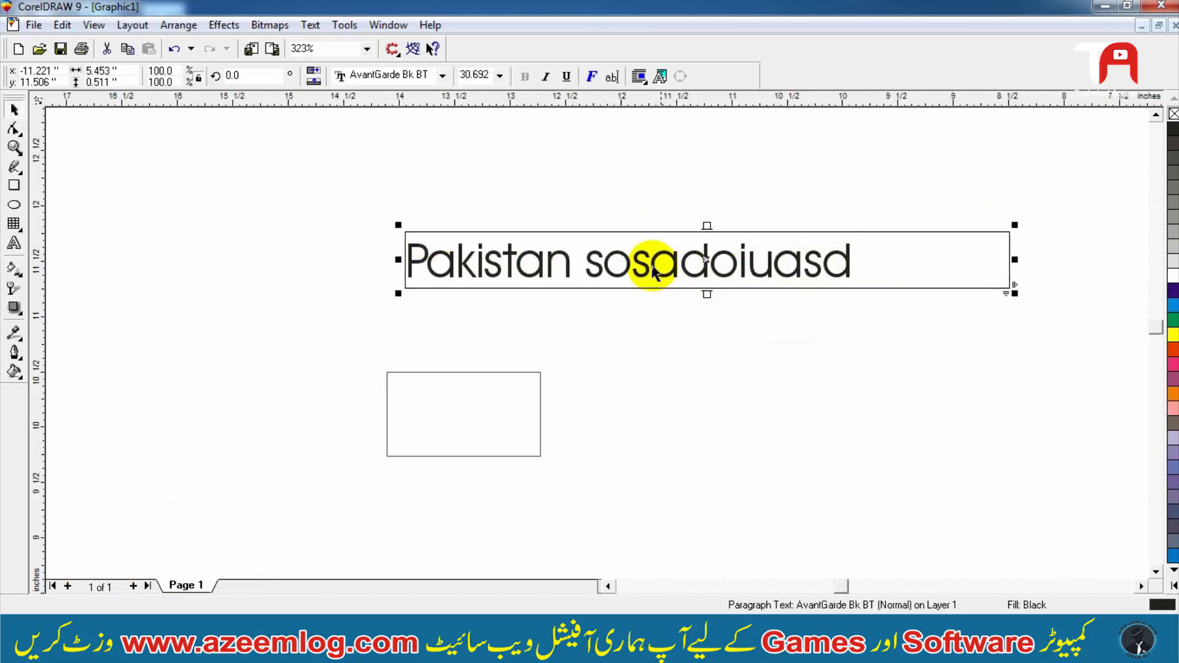
Step: Delete the final letters "uasd" from the paragraph text so that it reads "Pakistan sosadoi"
double_click(837, 267)
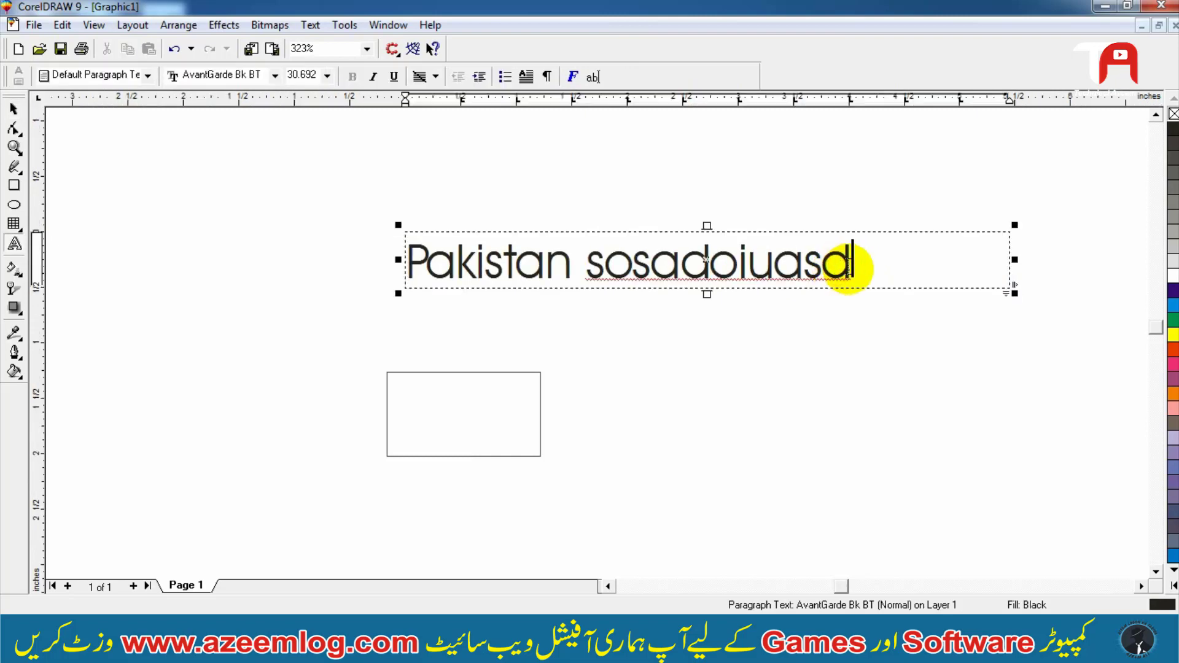
key("BackSpace")
key("BackSpace")
key("BackSpace")
key("ctrl+space")
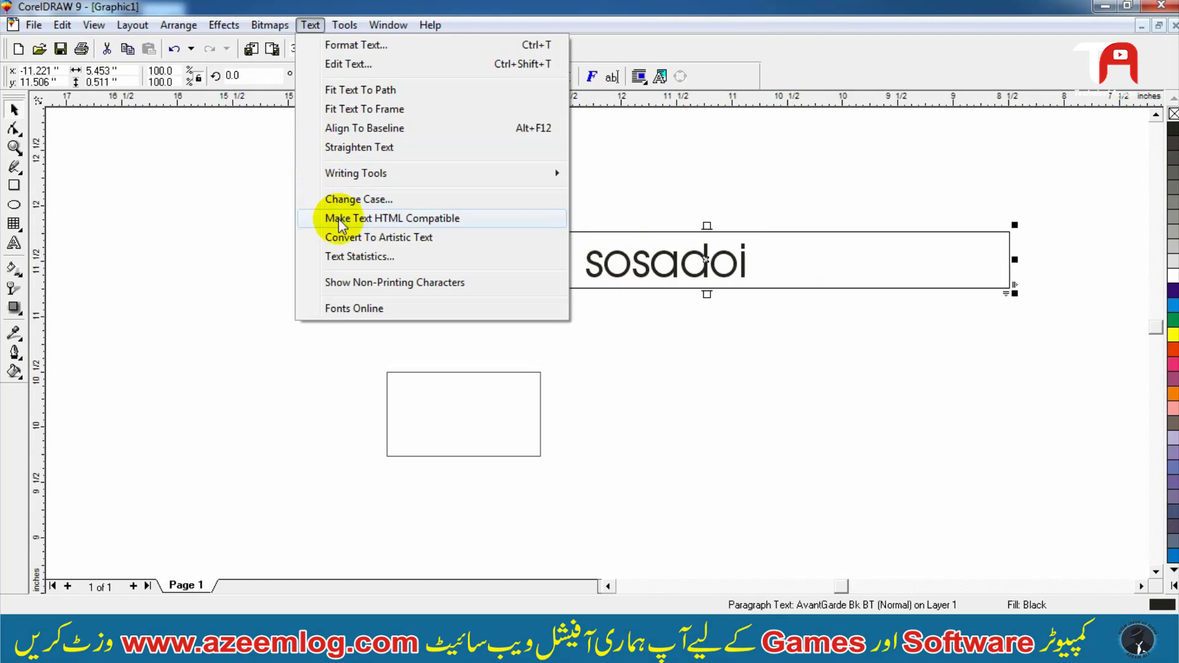
Step: Convert the "Pakistan sosadoi" paragraph to artistic text, move it slightly up to about y 11.60 inches and try text editing on it
left_click(433, 239)
left_click(533, 210)
mouse_move(548, 254)
left_mouse_down()
mouse_move(548, 264)
mouse_move(547, 245)
left_mouse_up()
double_click(547, 244)
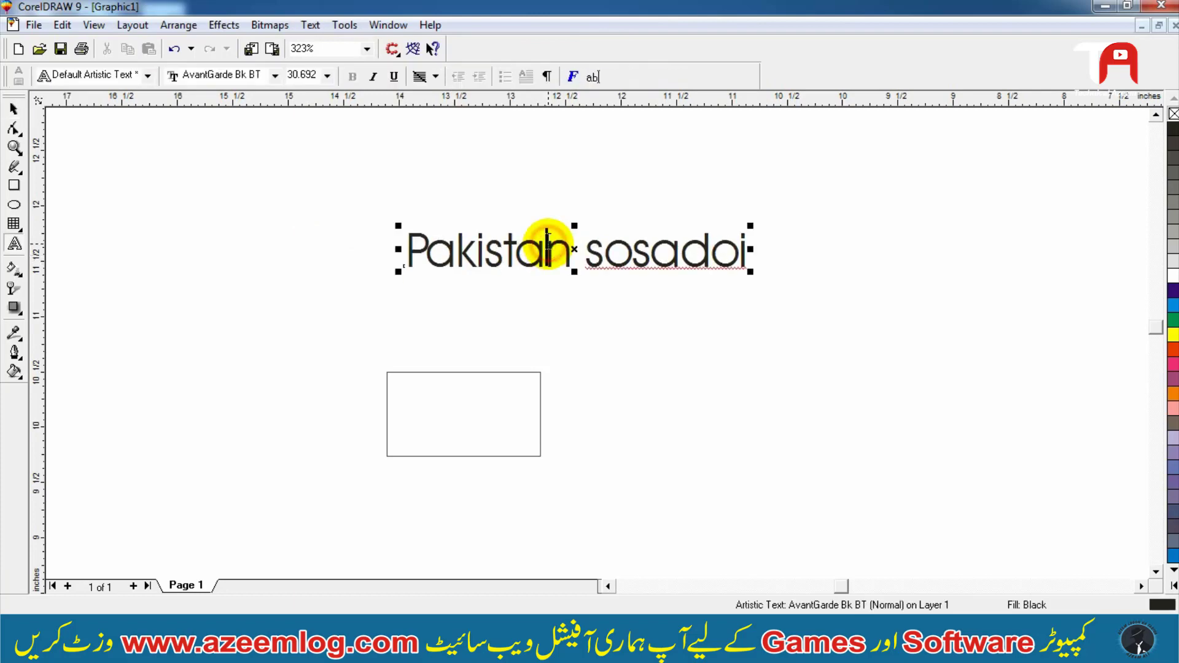
key("ctrl+space")
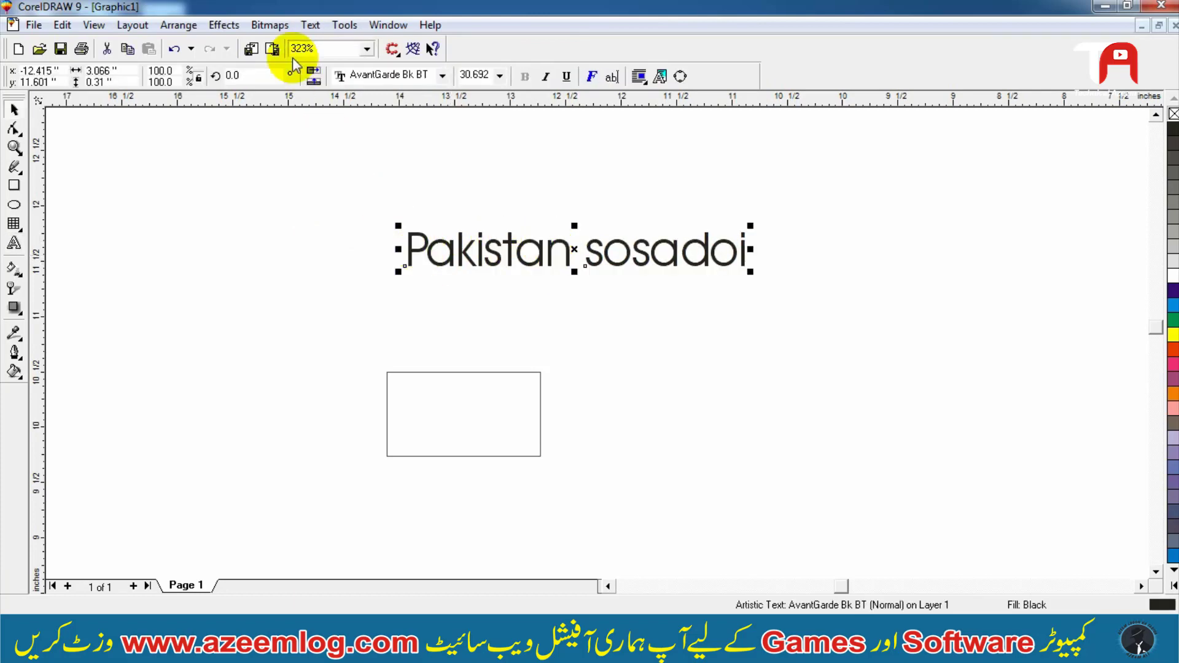
Step: Convert the "Pakistan sosadoi" artistic text back to paragraph text
left_click(310, 25)
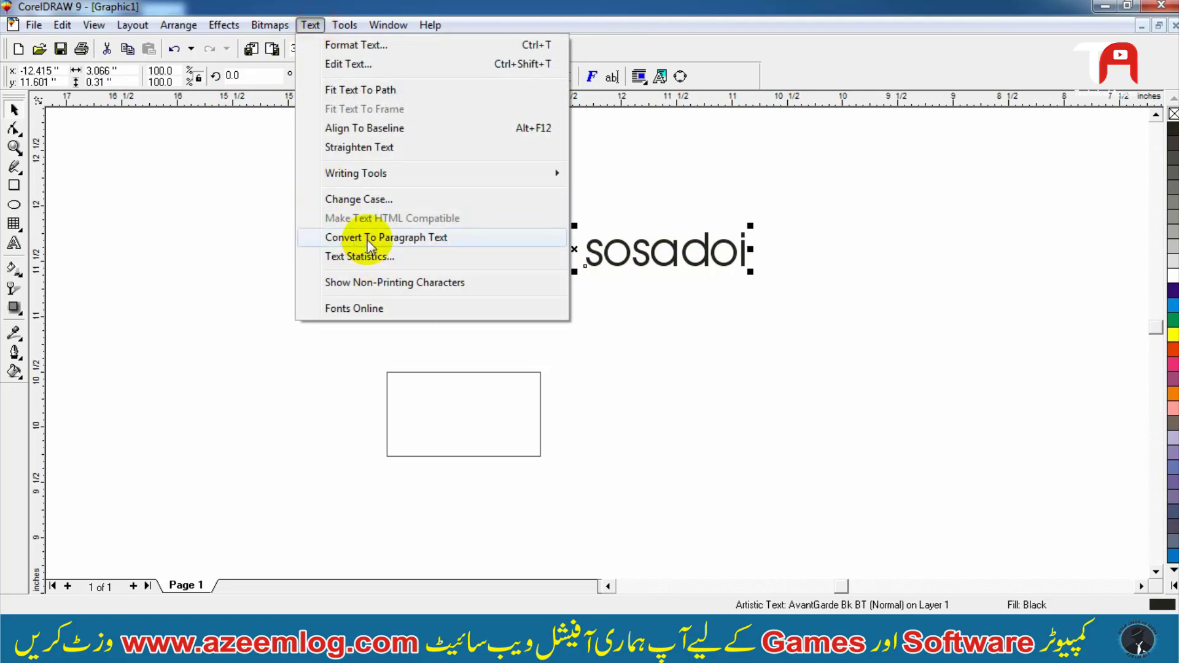
left_click(368, 239)
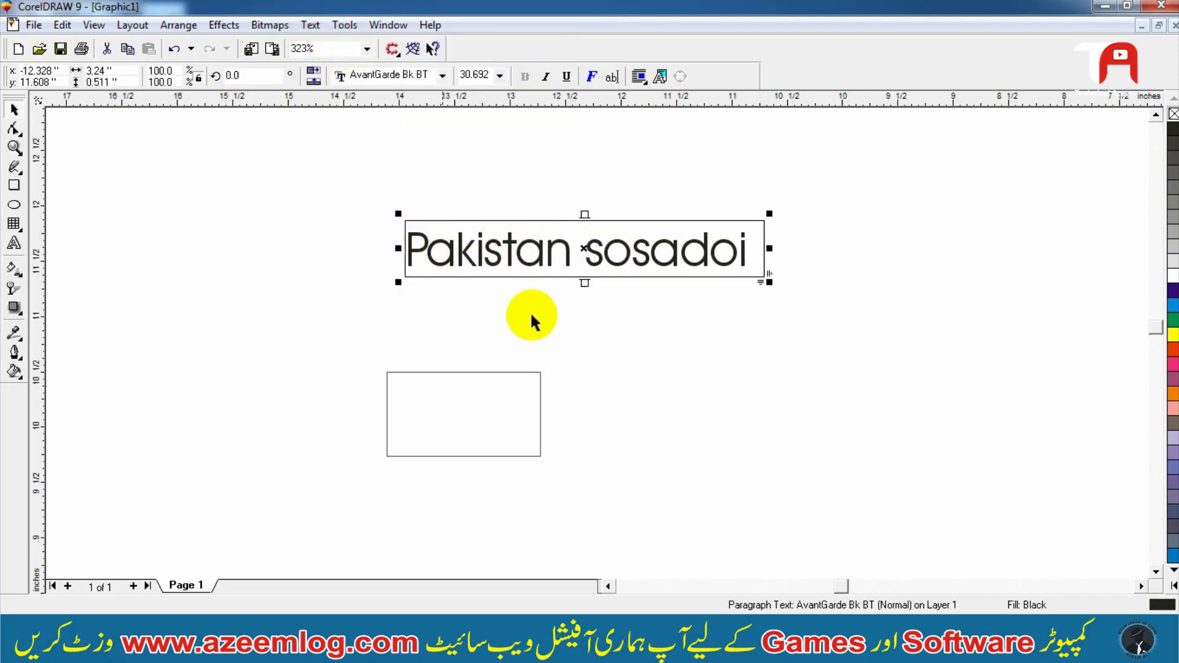
Step: Convert the "Pakistan sosadoi" paragraph text to artistic text and back to paragraph text
left_click(310, 25)
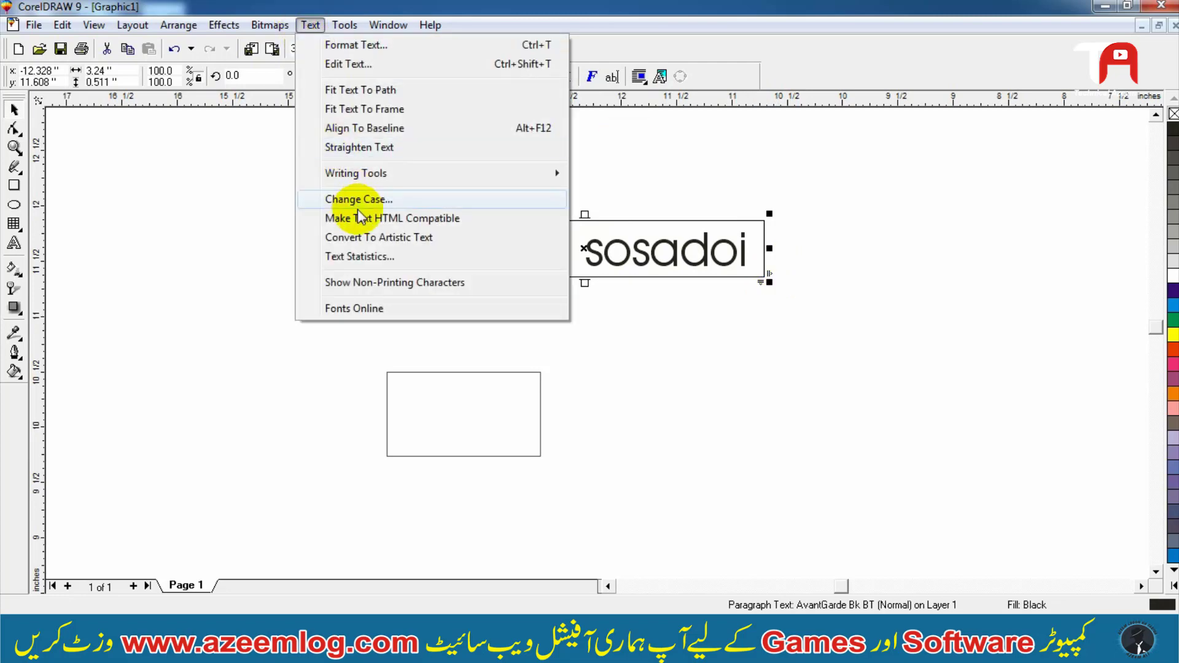
left_click(361, 238)
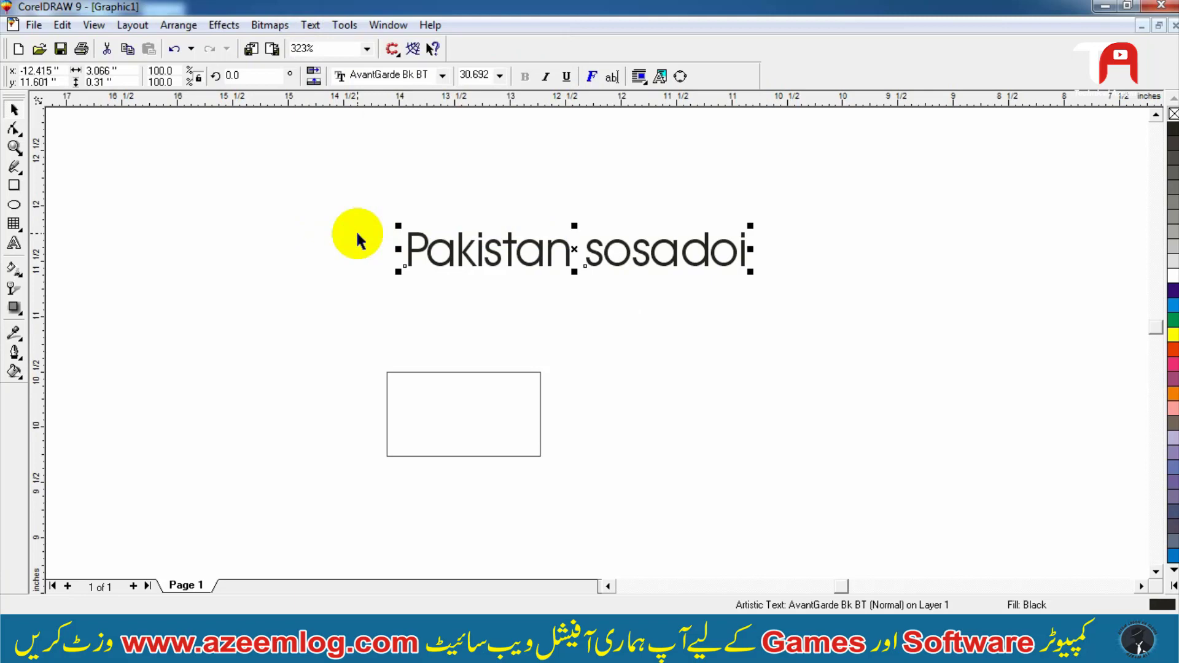
left_click(310, 25)
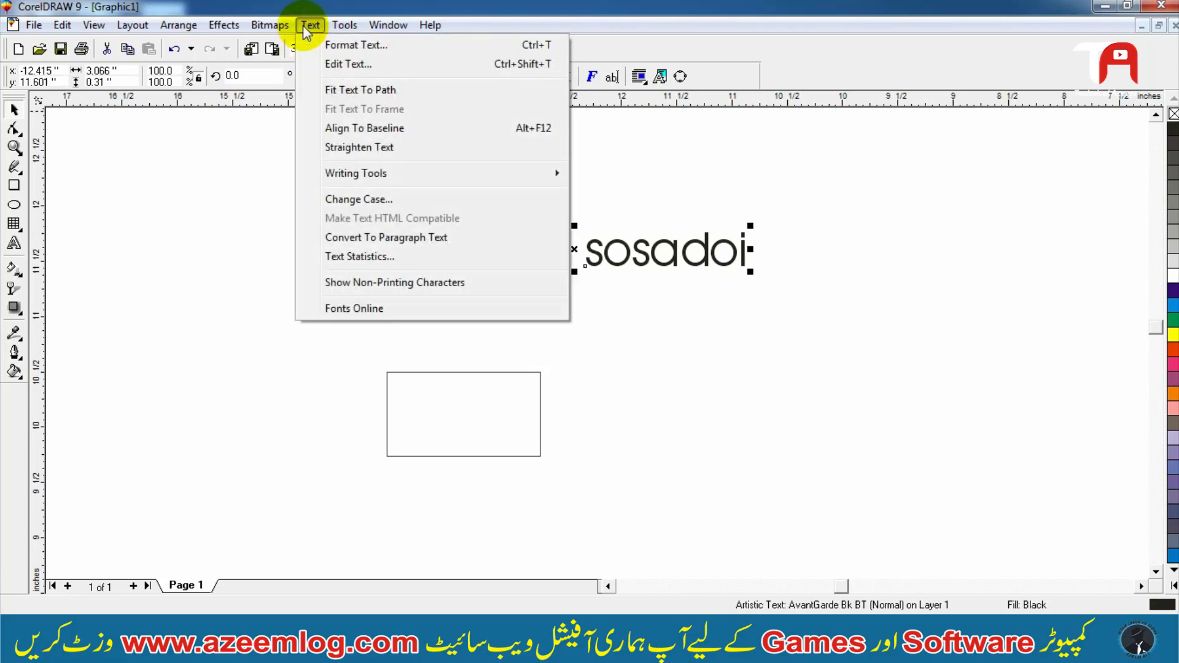
left_click(303, 25)
left_click(303, 25)
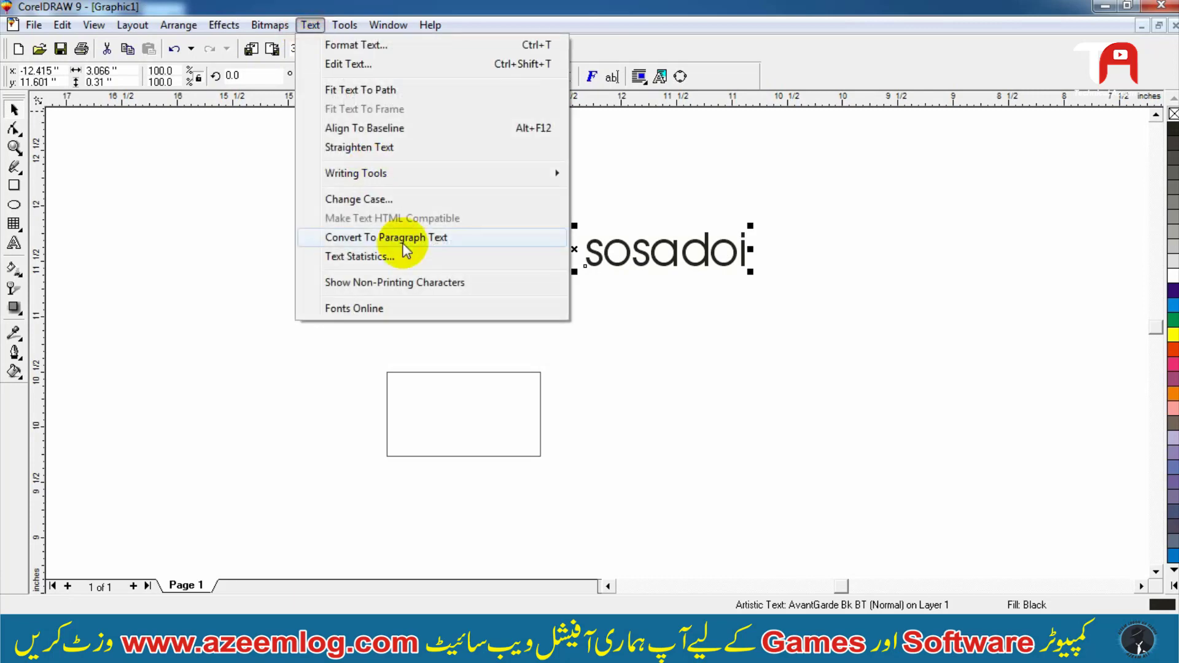
left_click(384, 241)
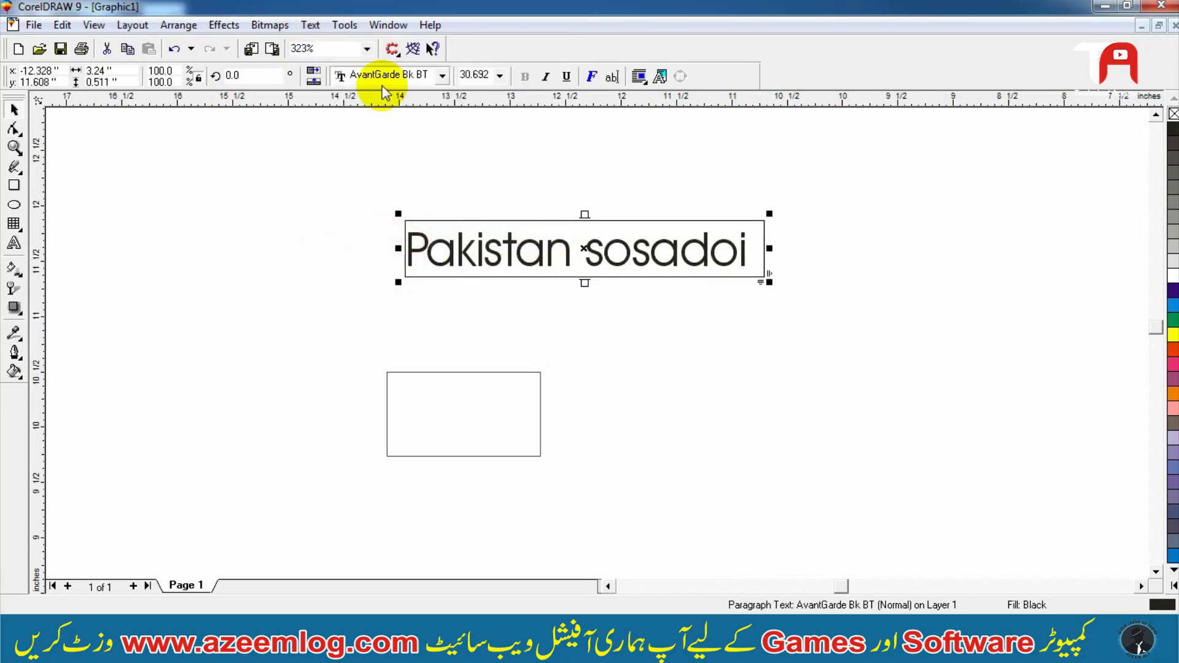
Step: Move the "Pakistan sosadoi" paragraph text to about x -13.11, y 11.56 inches and convert it to artistic text
left_click(310, 25)
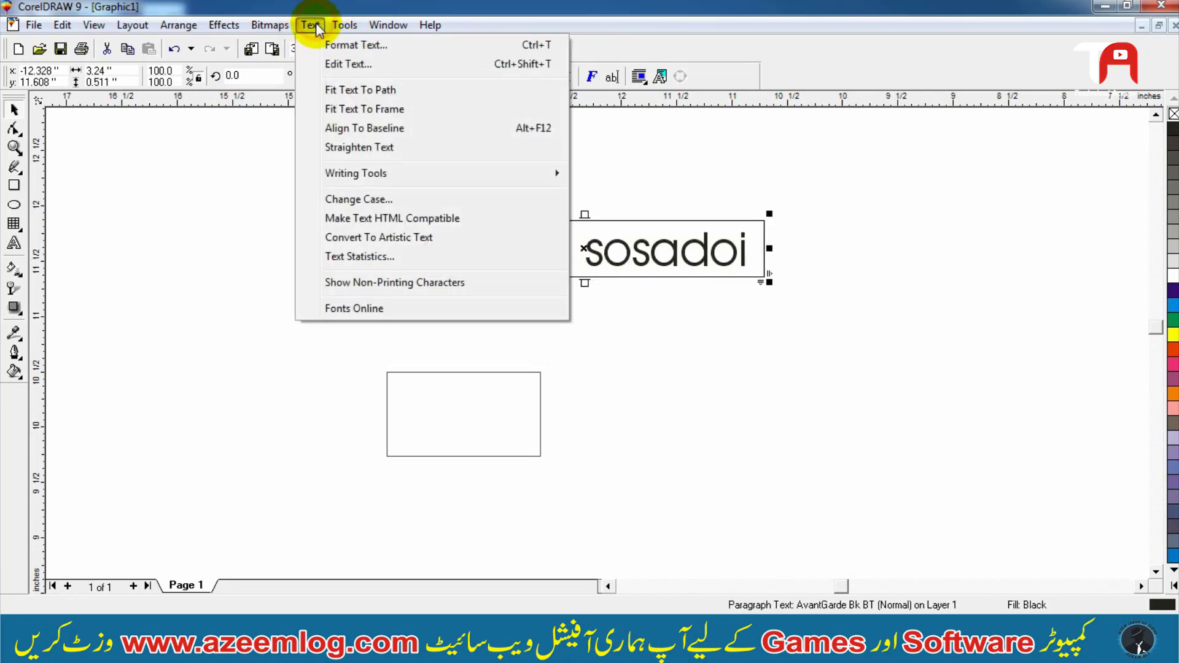
left_click(379, 116)
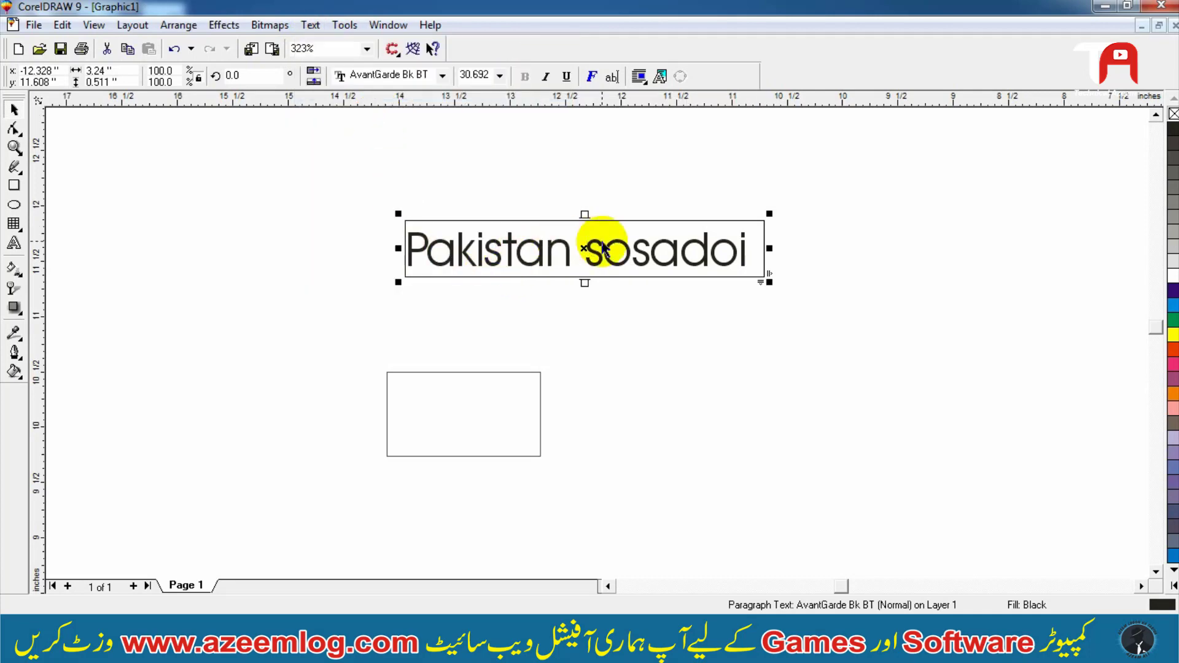
left_click_drag(586, 249, 500, 255)
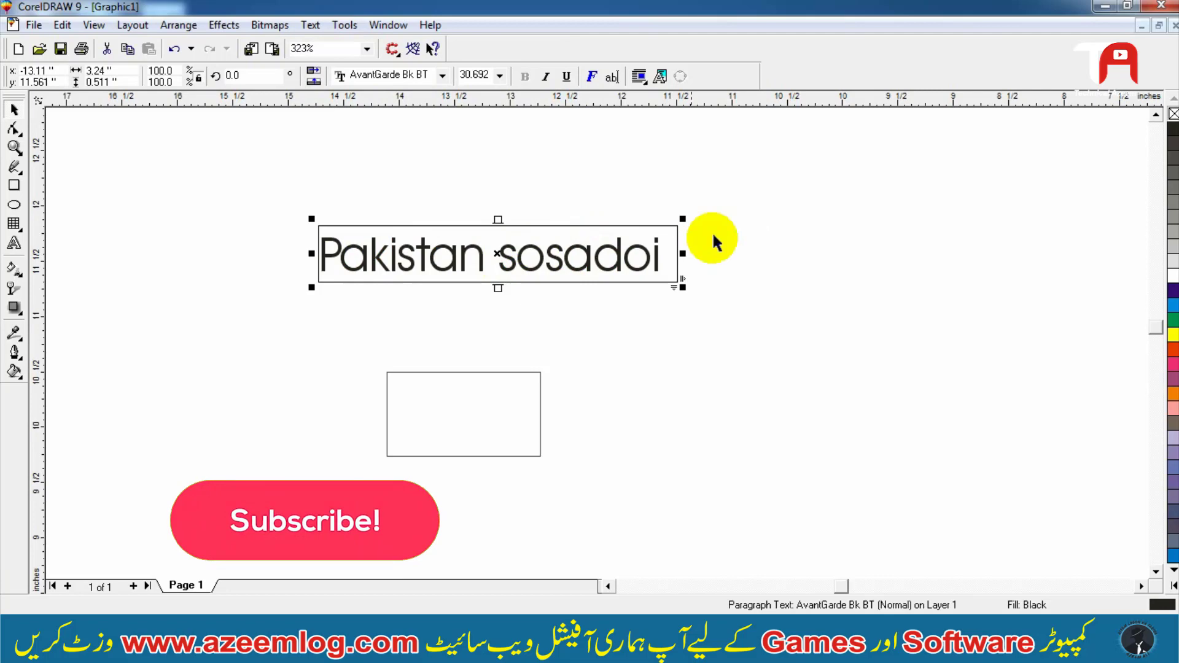
left_click(310, 25)
left_click(378, 239)
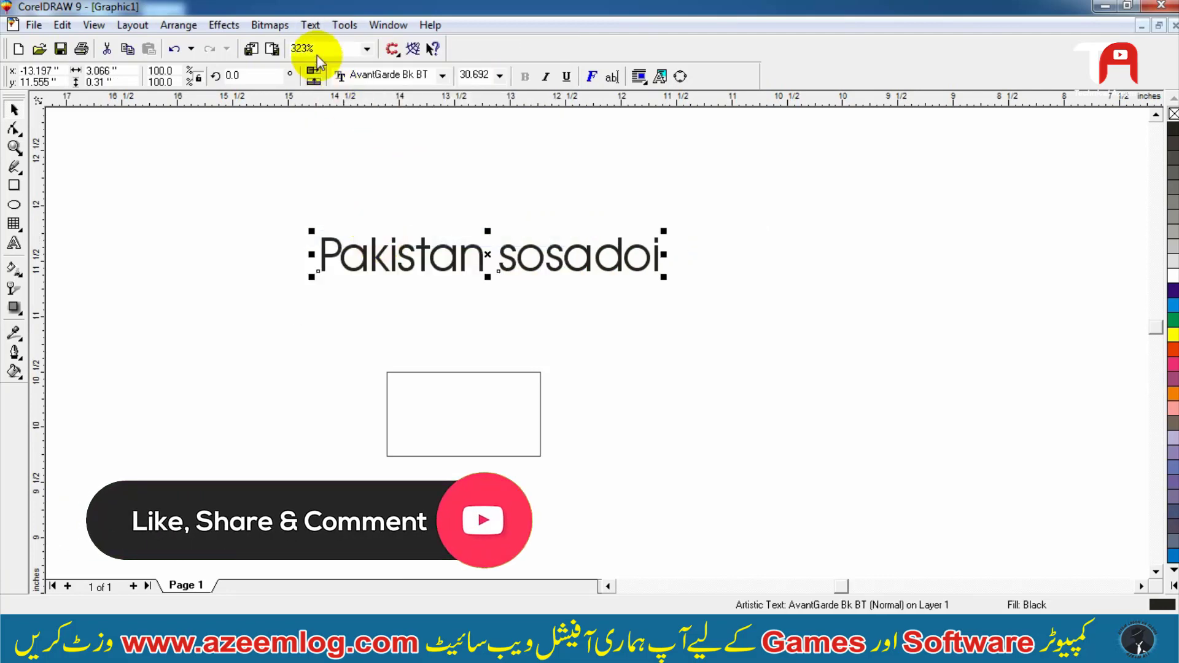
Step: Open the text statistics for "Pakistan sosadoi" and examine the lines, words, characters and fonts used entries
left_click(315, 31)
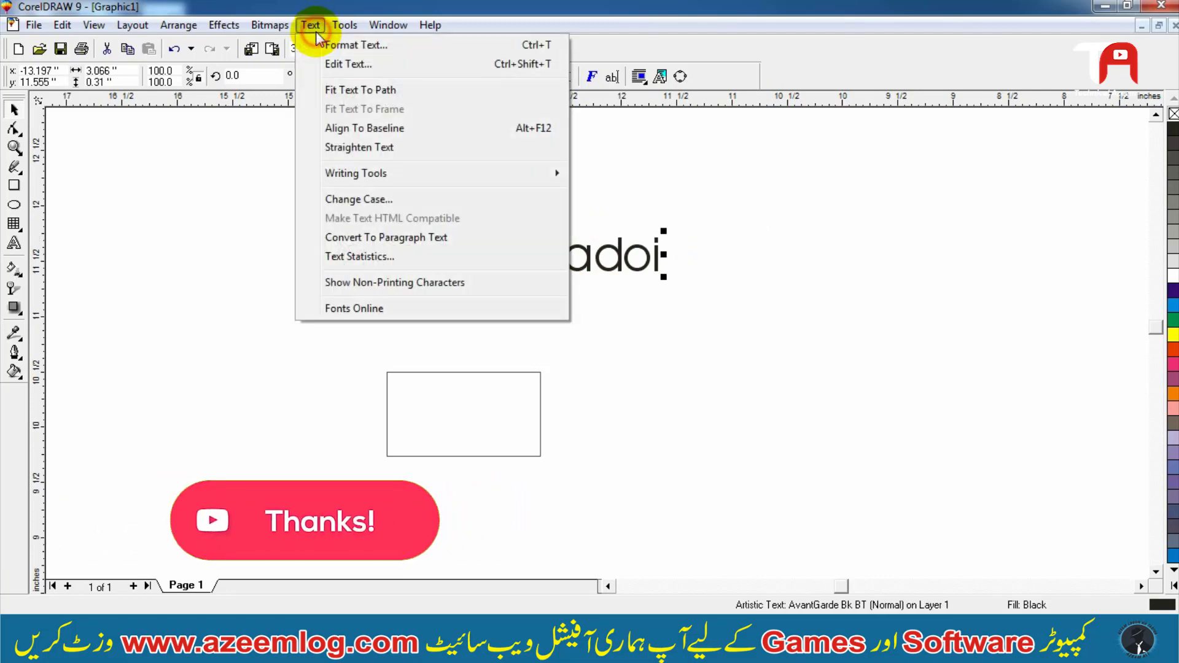
left_click(362, 261)
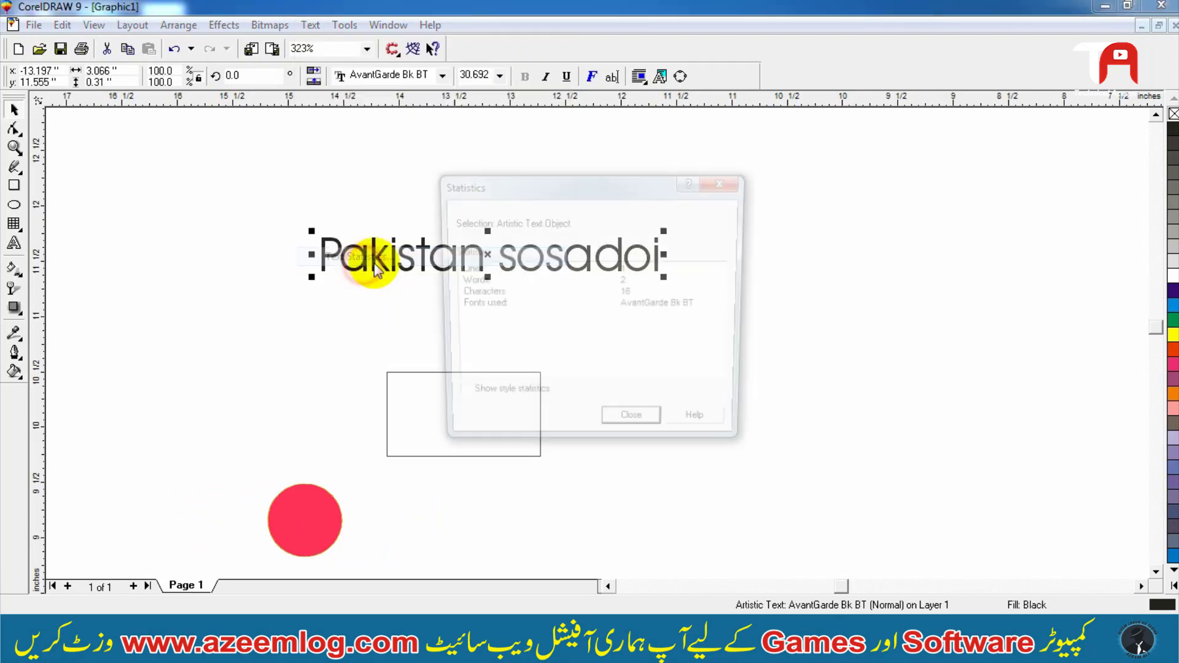
left_click_drag(482, 183, 749, 154)
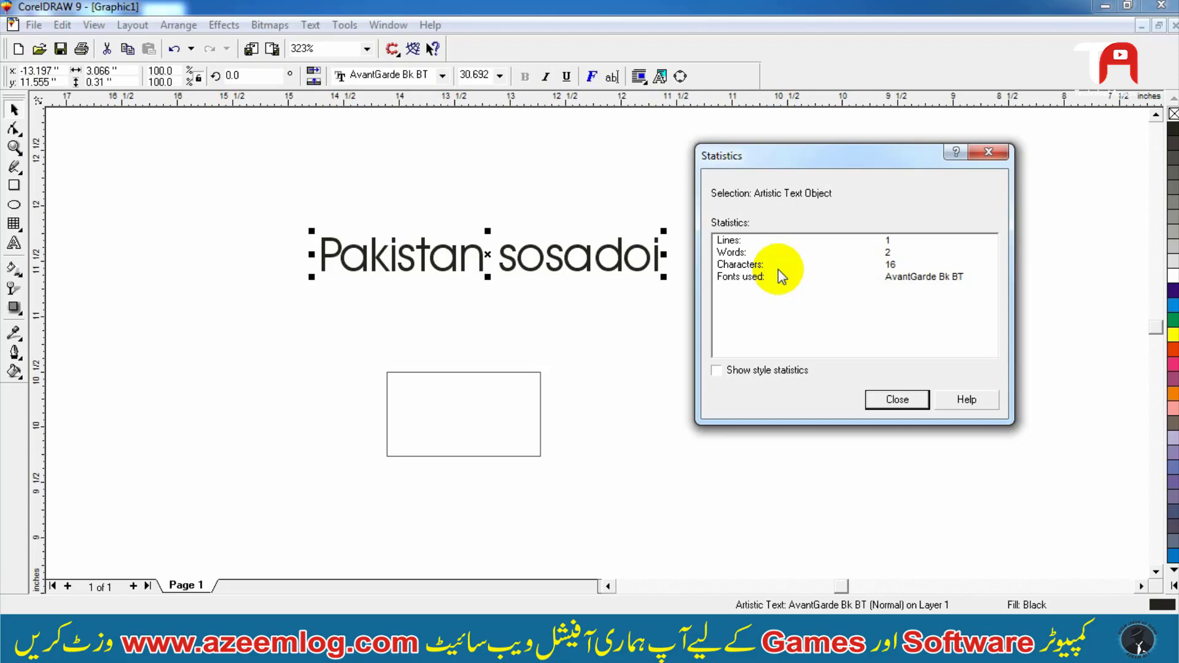
left_click(759, 240)
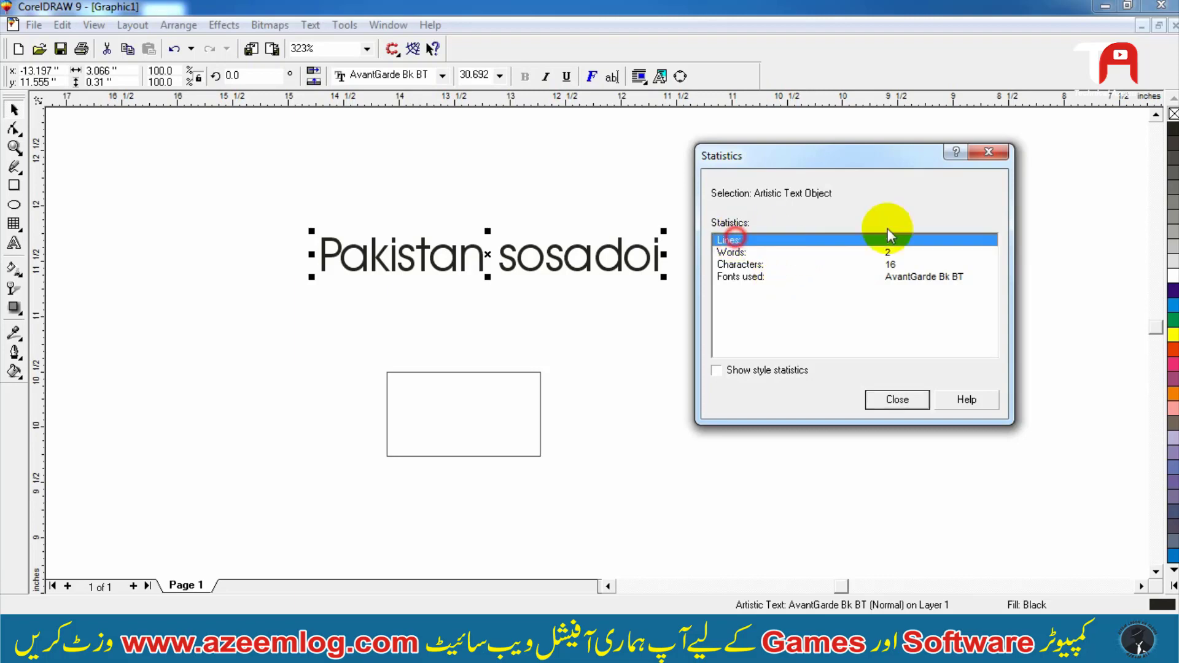
left_click(879, 253)
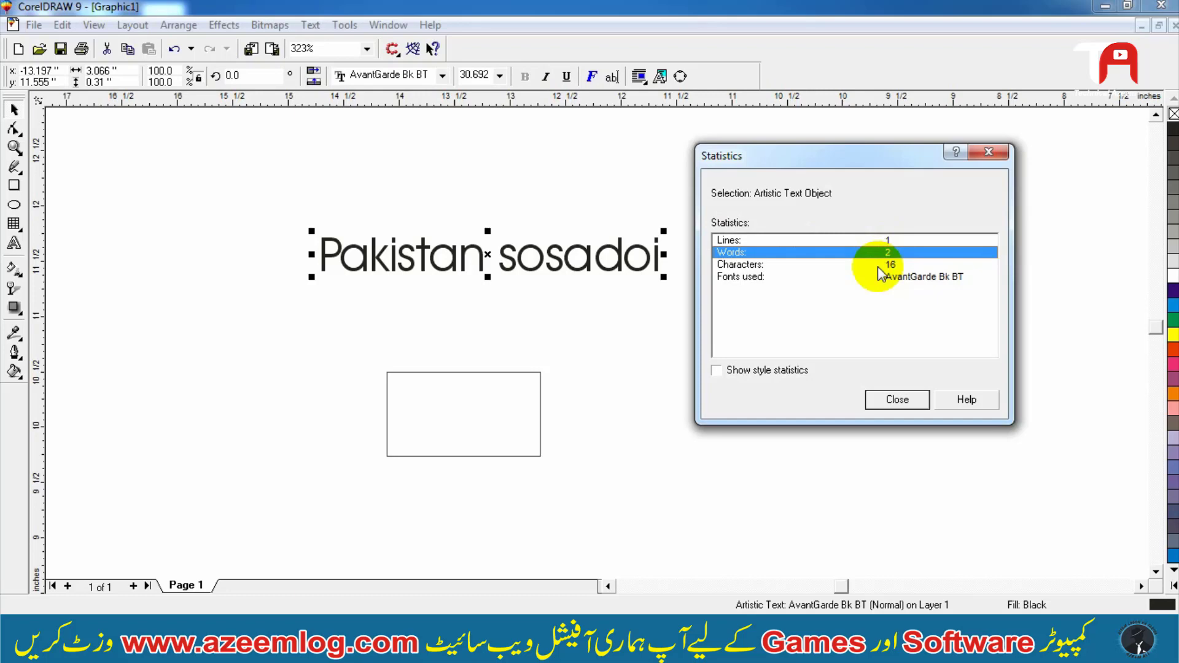
left_click(878, 265)
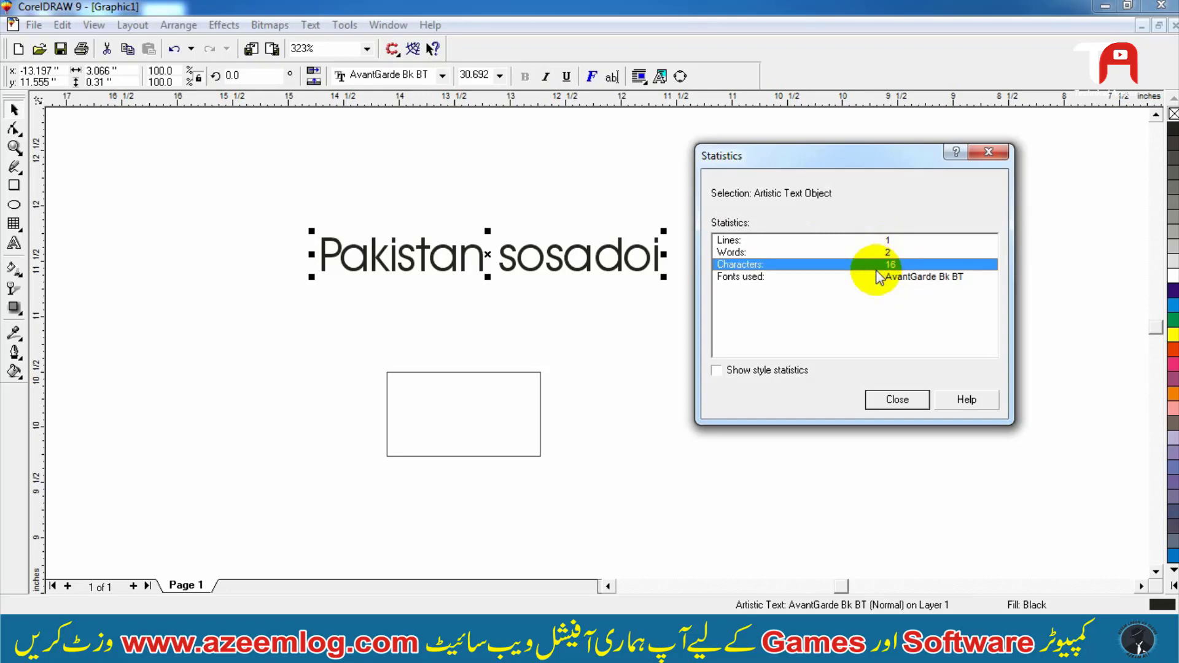
left_click(875, 280)
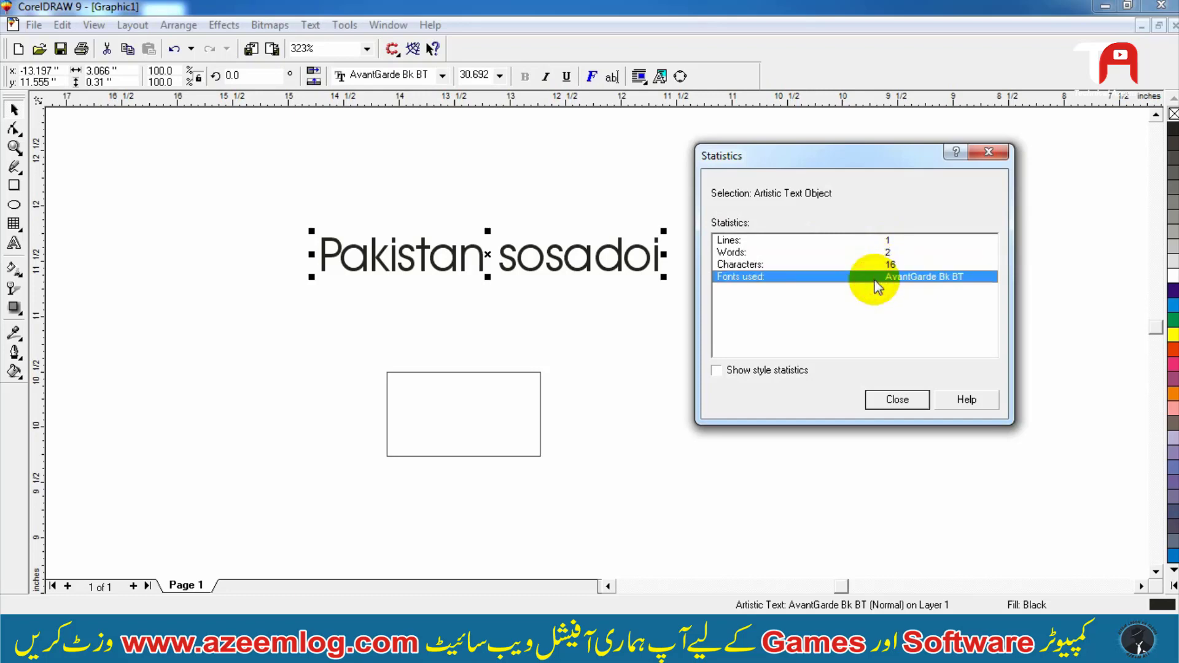
left_click(898, 402)
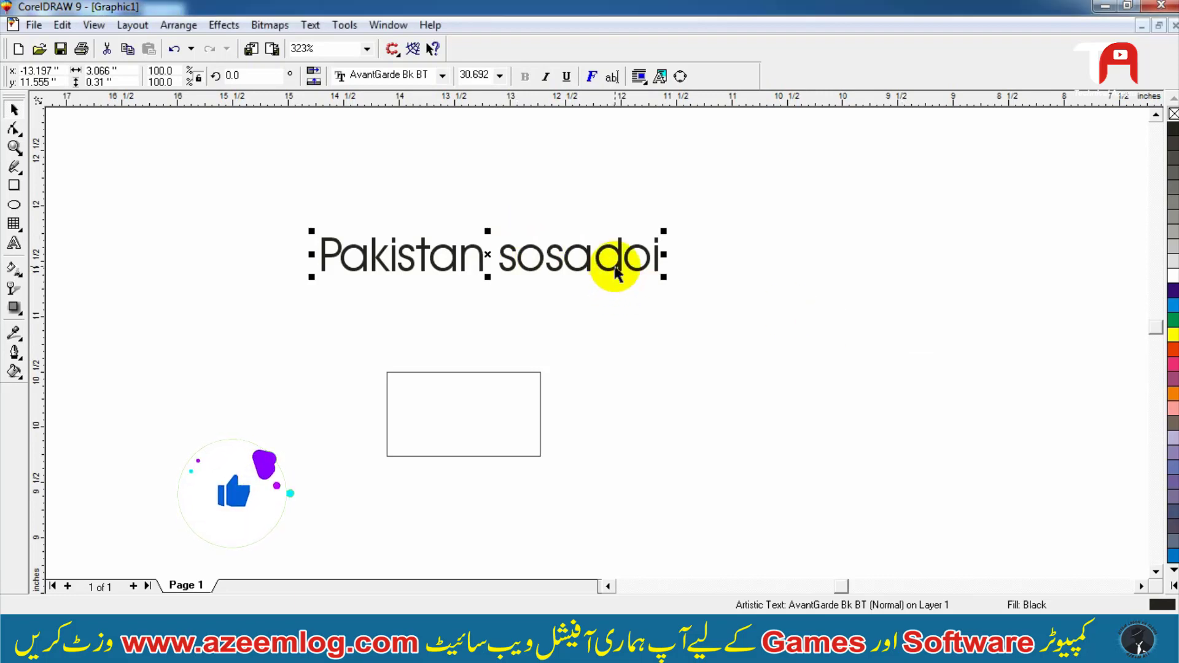
Step: Turn on the display of non-printing characters and move the artistic text to about x -13.11, y 11.88 inches
left_click_drag(616, 270, 634, 277)
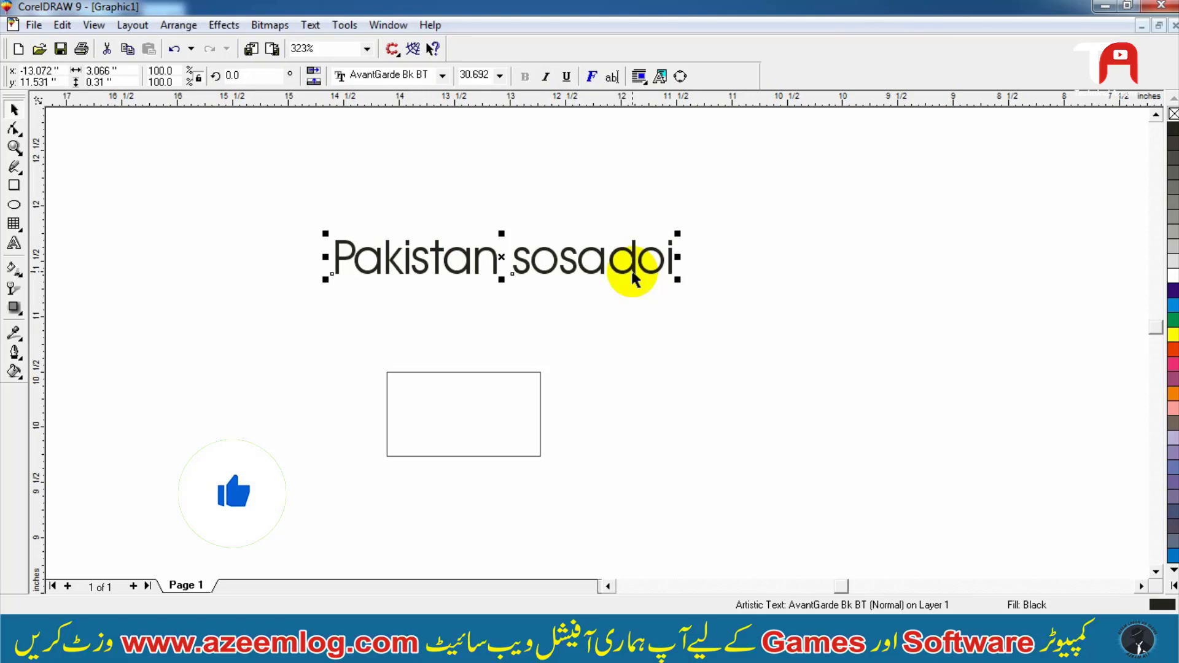
left_click(310, 25)
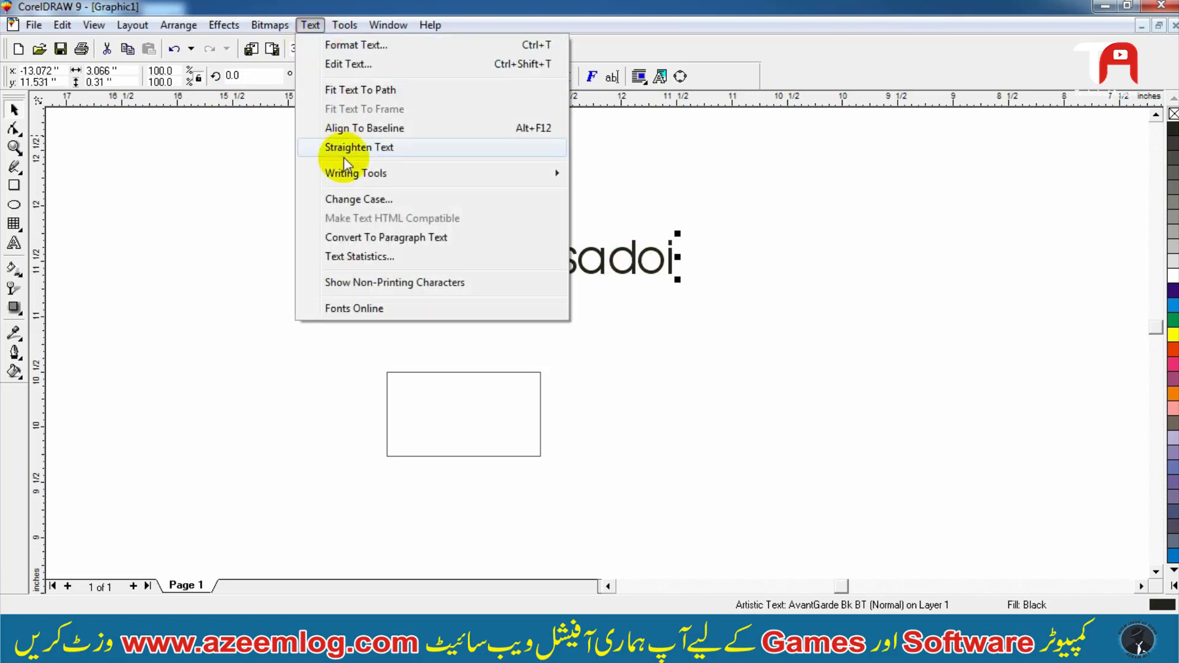
left_click(360, 282)
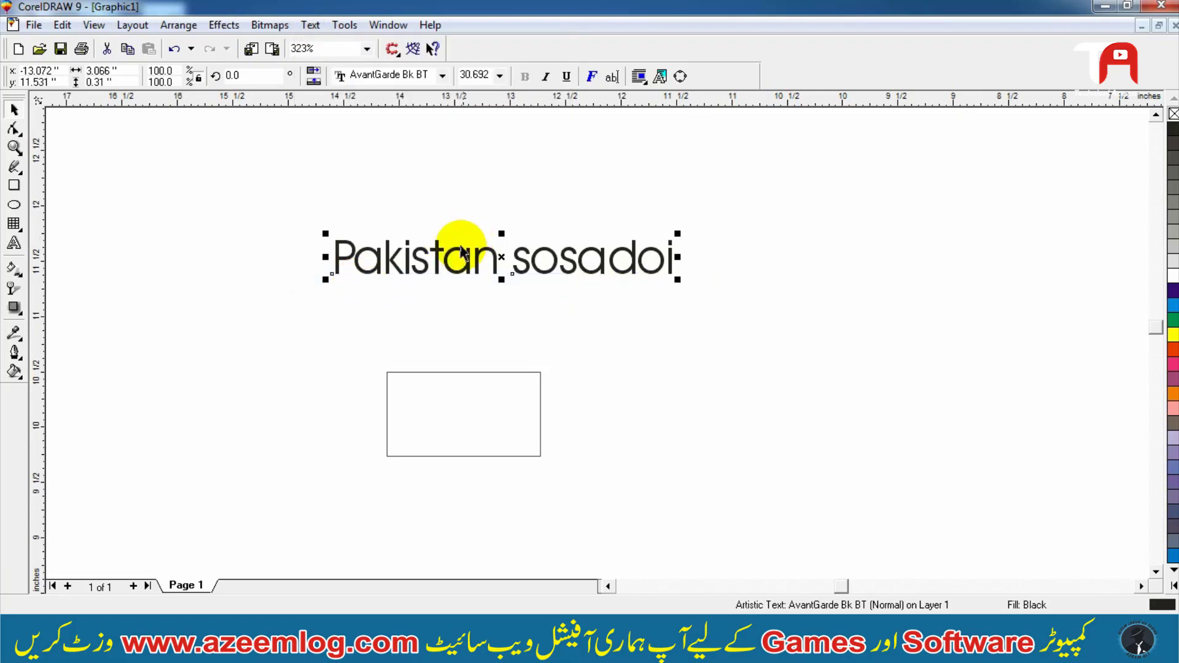
left_click_drag(478, 258, 476, 218)
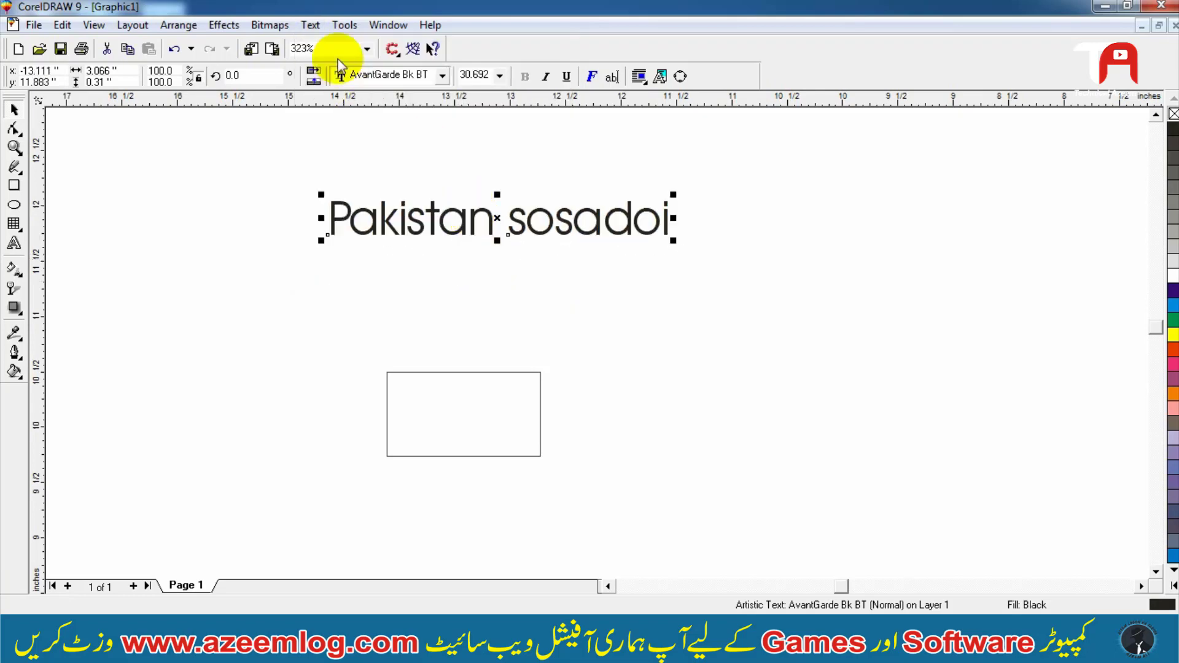
Step: Turn off the display of non-printing characters
left_click(310, 24)
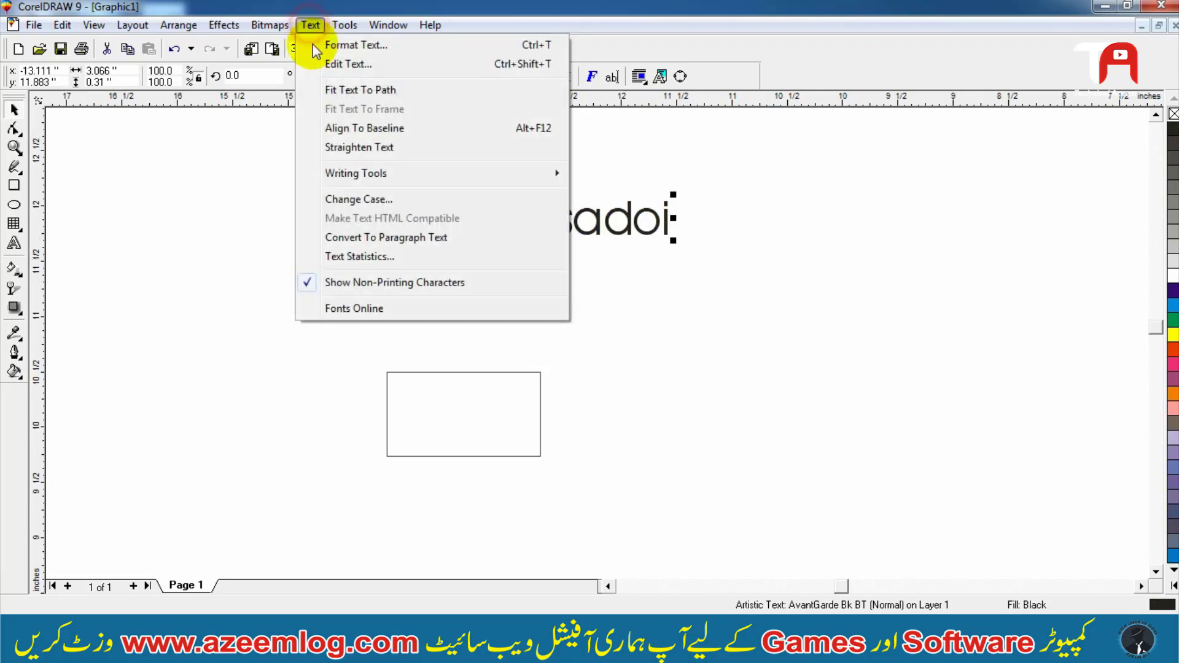
left_click(363, 285)
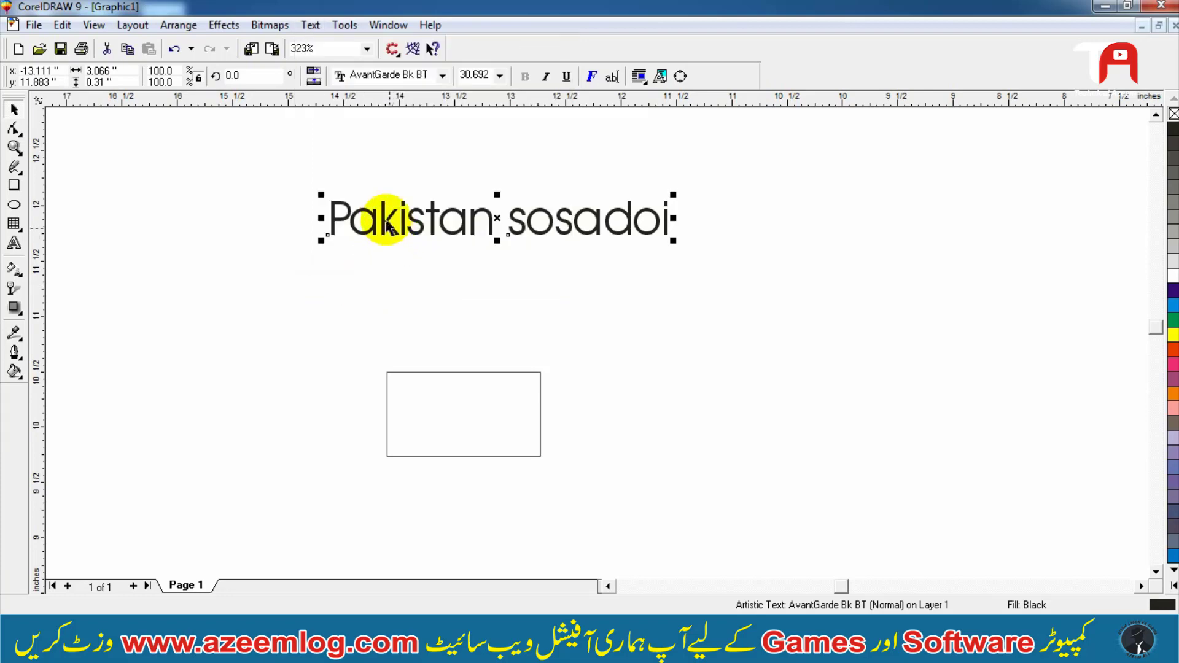
Step: Open Corel's Fonts Online page in the browser, look at its address, then close the page and return to CorelDRAW
left_click(311, 25)
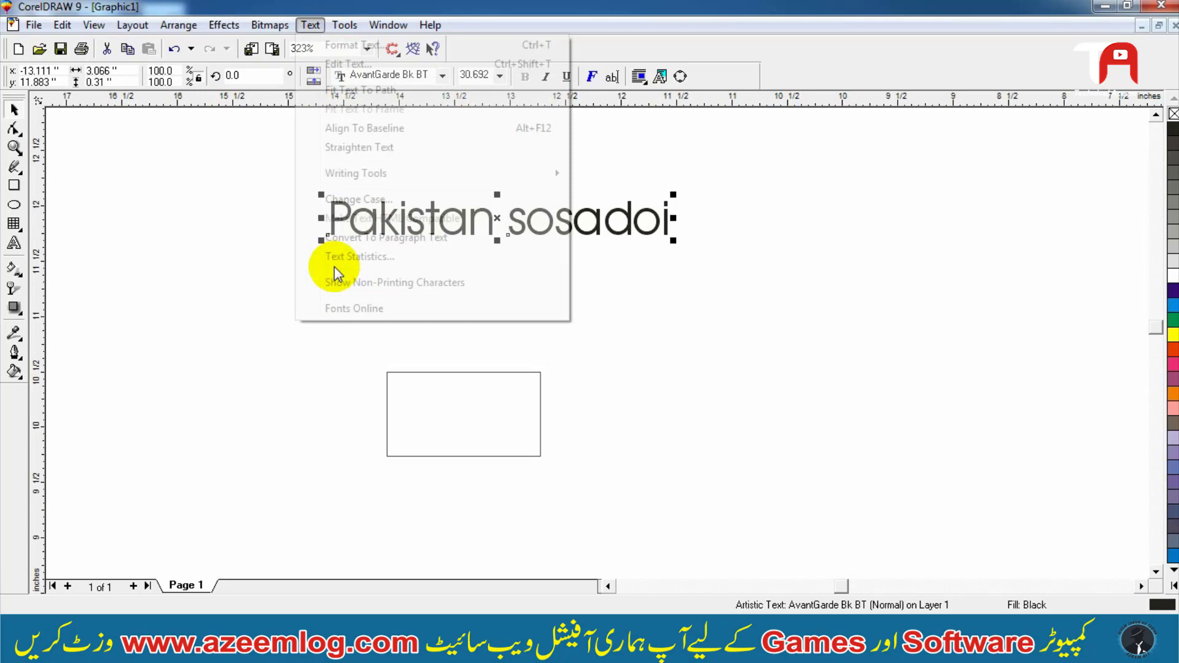
left_click(337, 308)
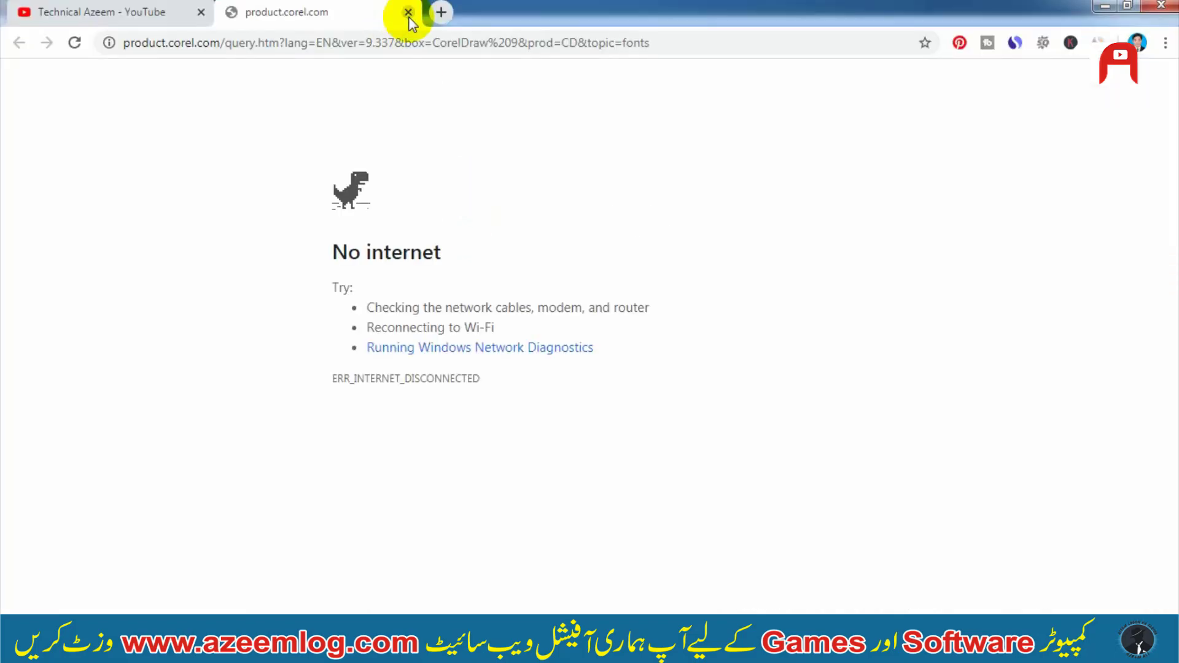
left_click(263, 41)
left_click(387, 110)
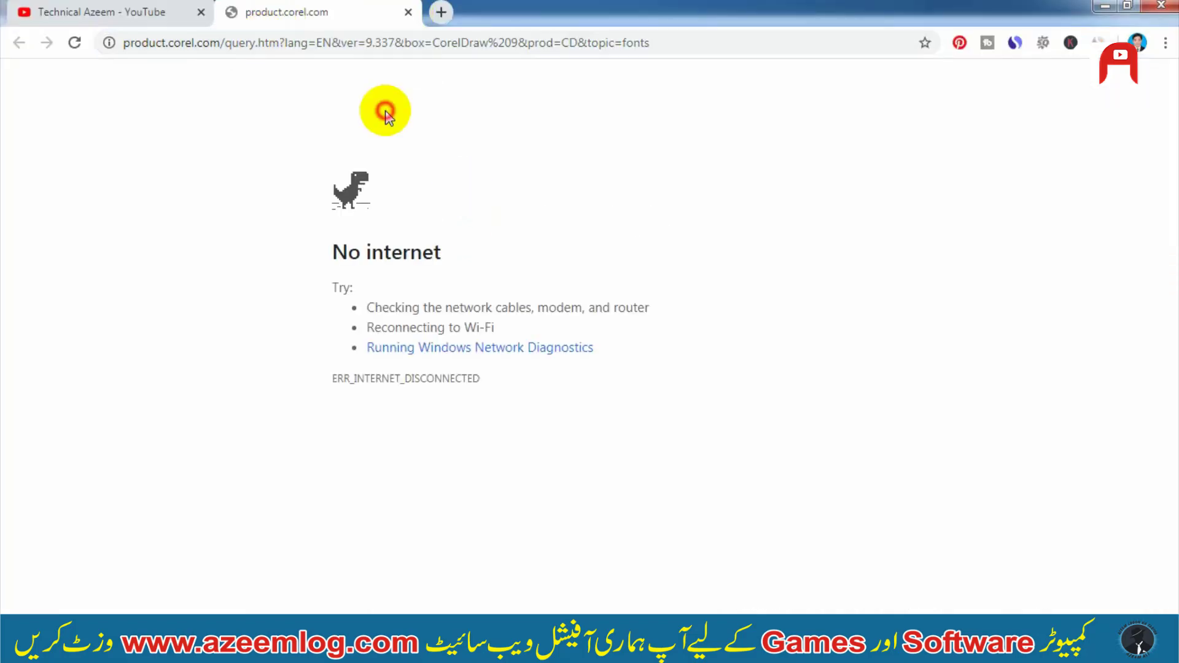
left_click_drag(316, 44, 350, 43)
left_click(352, 76)
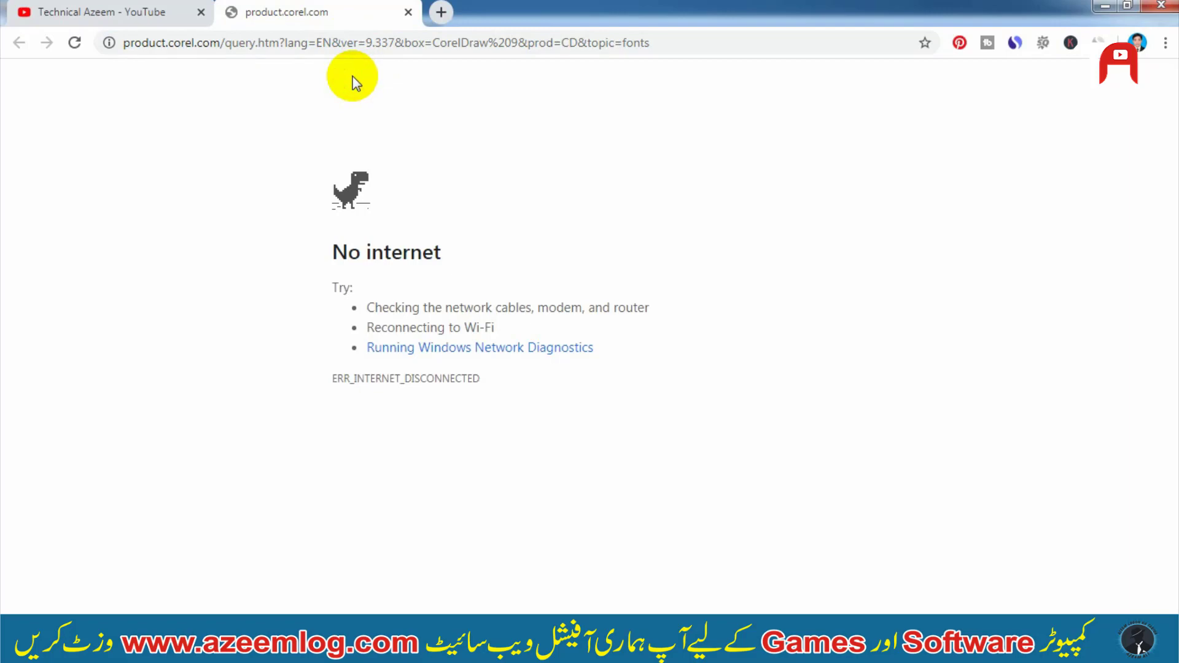
left_click(409, 13)
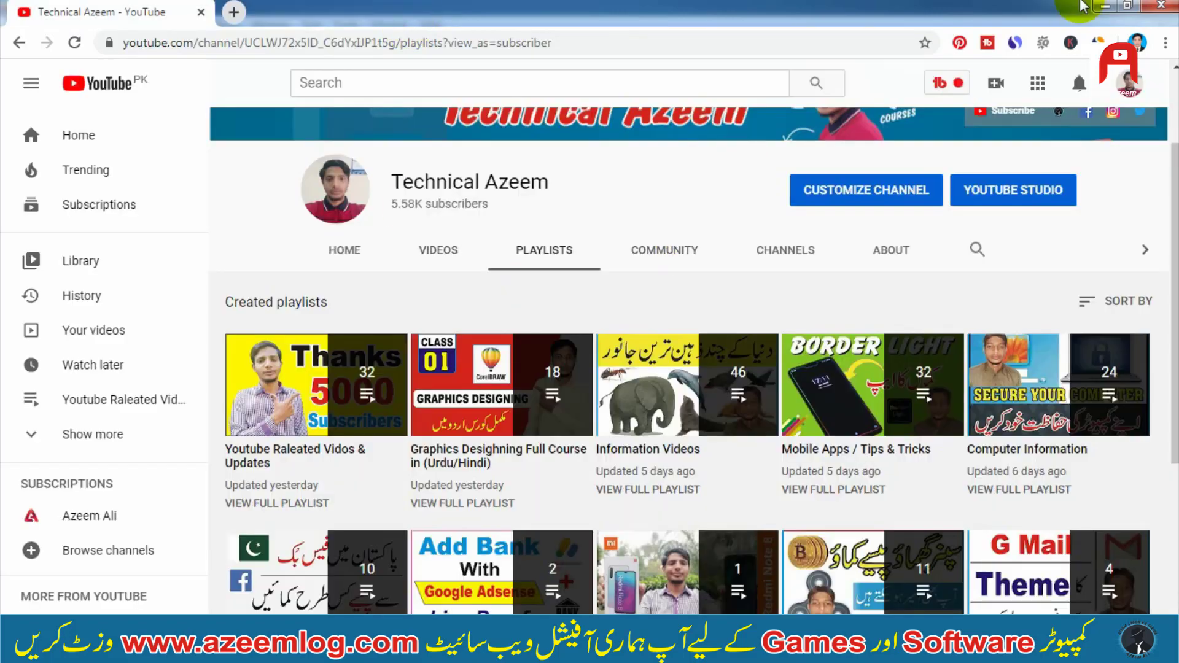
left_click(1114, 6)
left_click(311, 25)
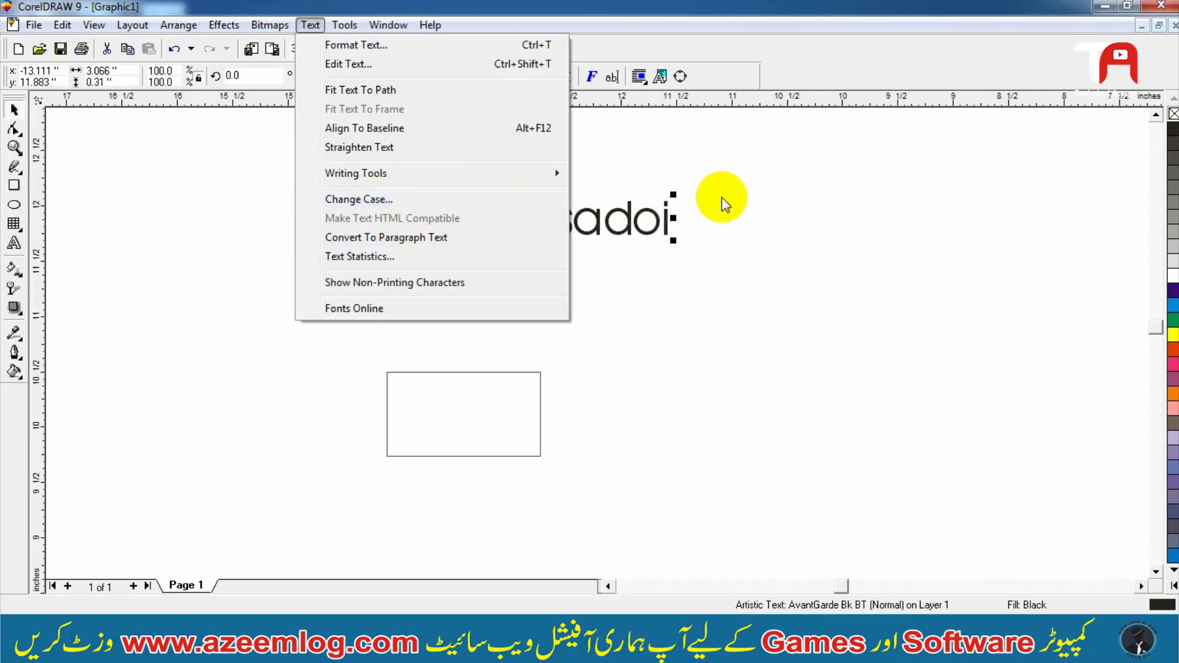
left_click(656, 232)
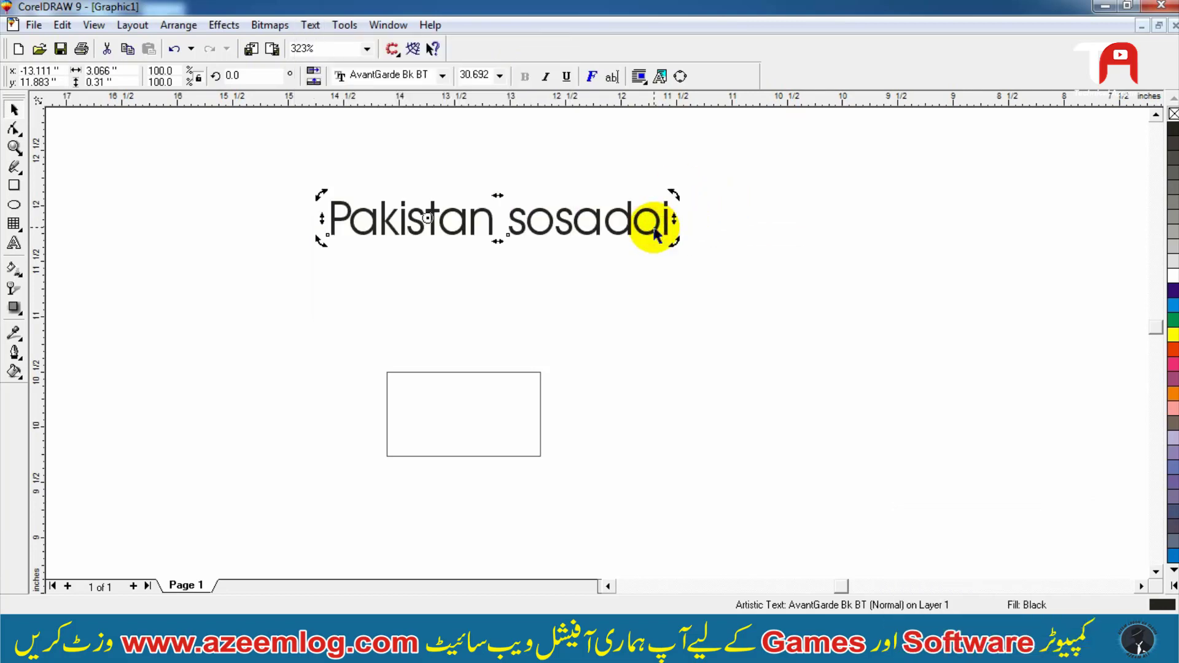